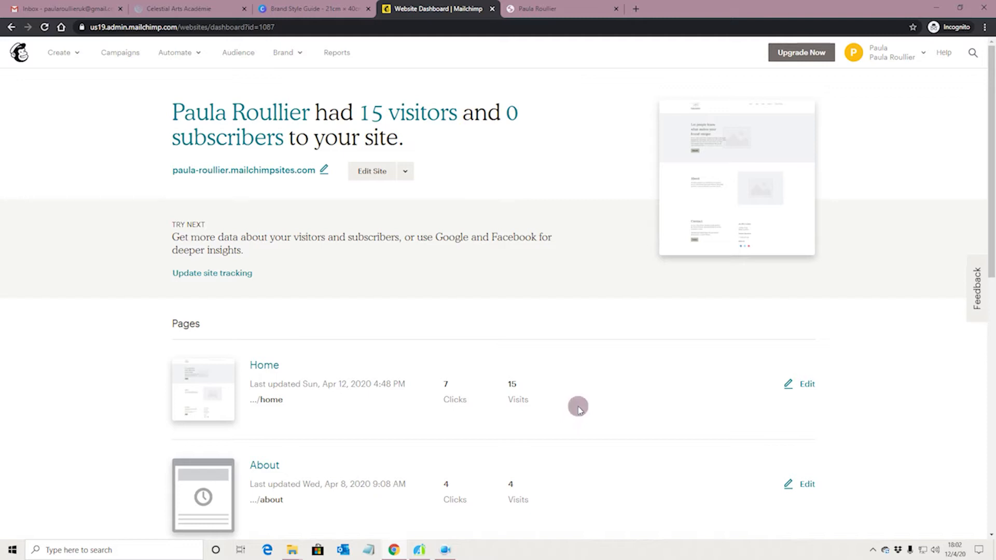
Step: Scroll the Websites dashboard to the Contact page row and open it in the editor
scroll(580, 402, "down", 9)
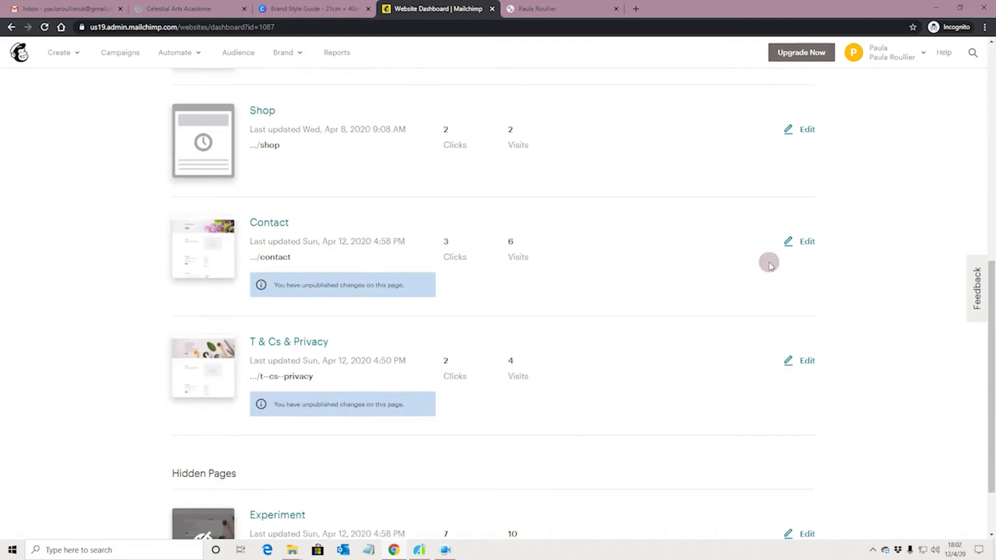
left_click(801, 247)
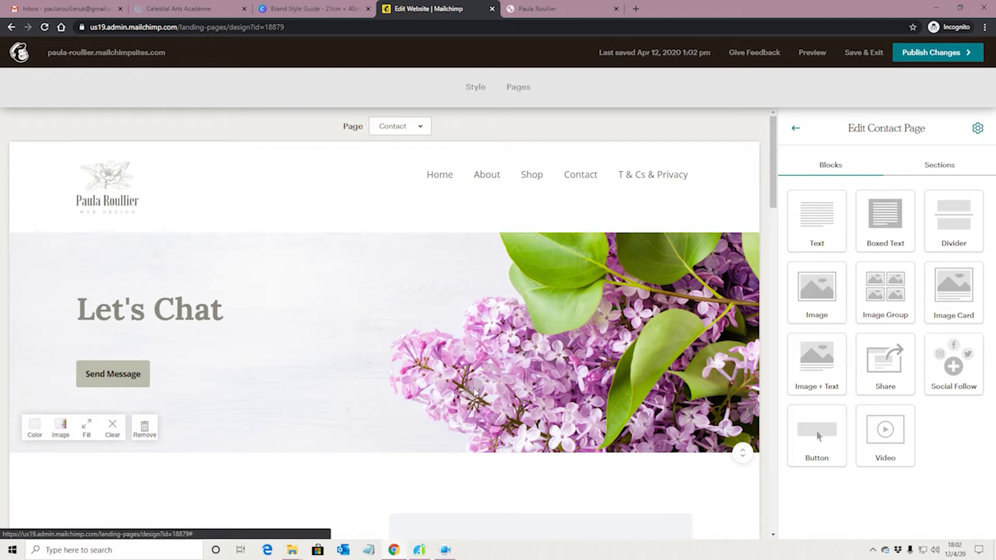
Step: Check the banner's image library and Fill option, keeping the lilac photo filling the section
left_click(60, 430)
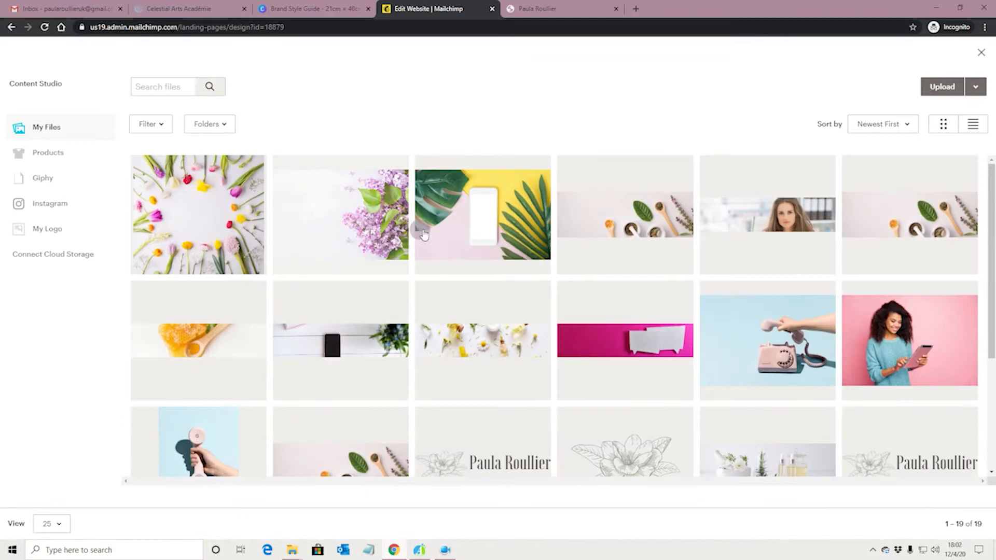
left_click(980, 53)
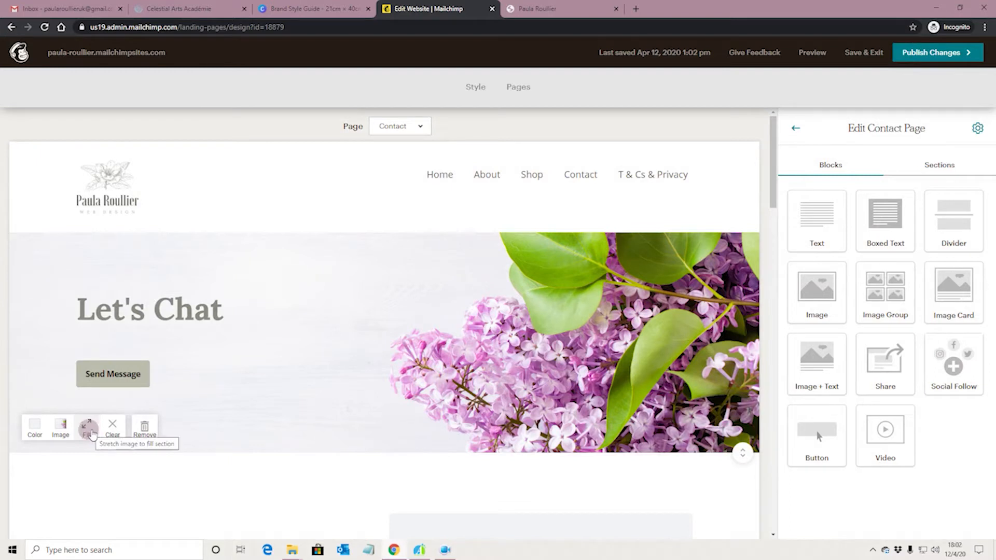
left_click(88, 430)
left_click(90, 431)
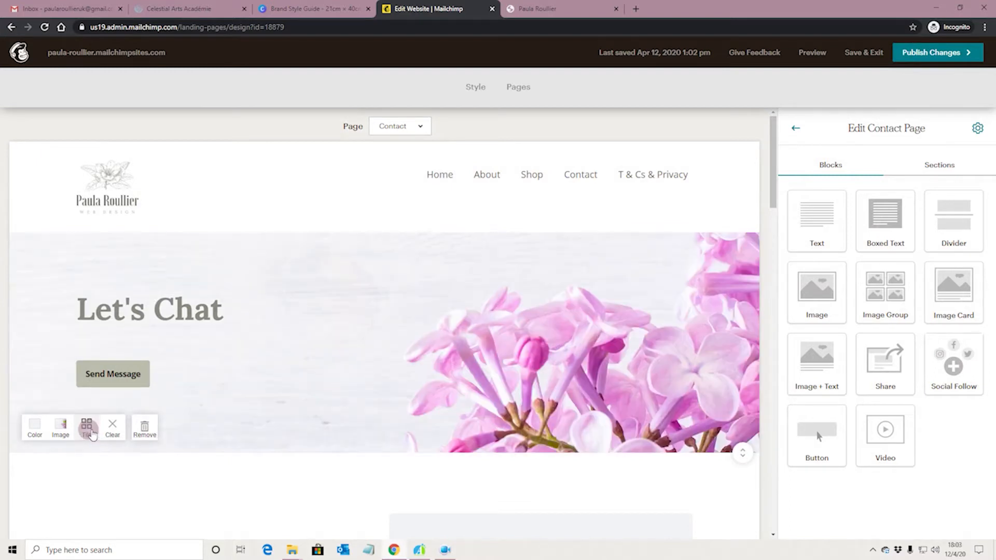
left_click(90, 432)
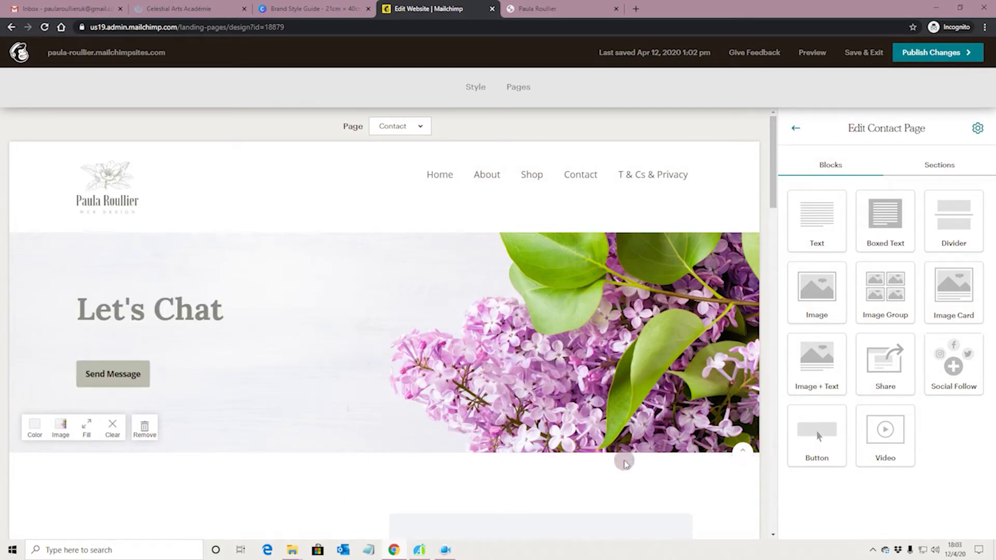
Step: Drag the Let's Chat banner's bottom padding down to about 168px
scroll(715, 439, "down", 2)
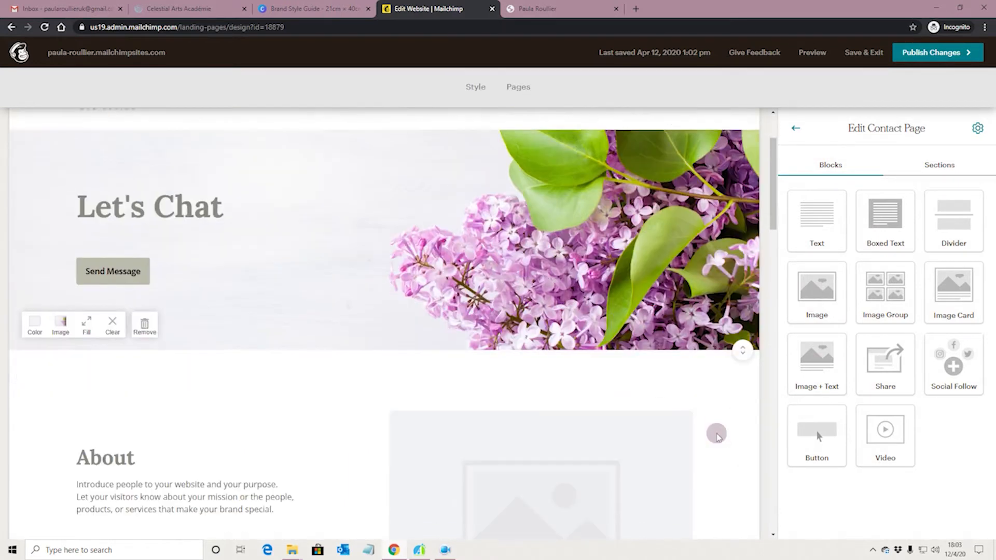
left_click_drag(740, 354, 748, 389)
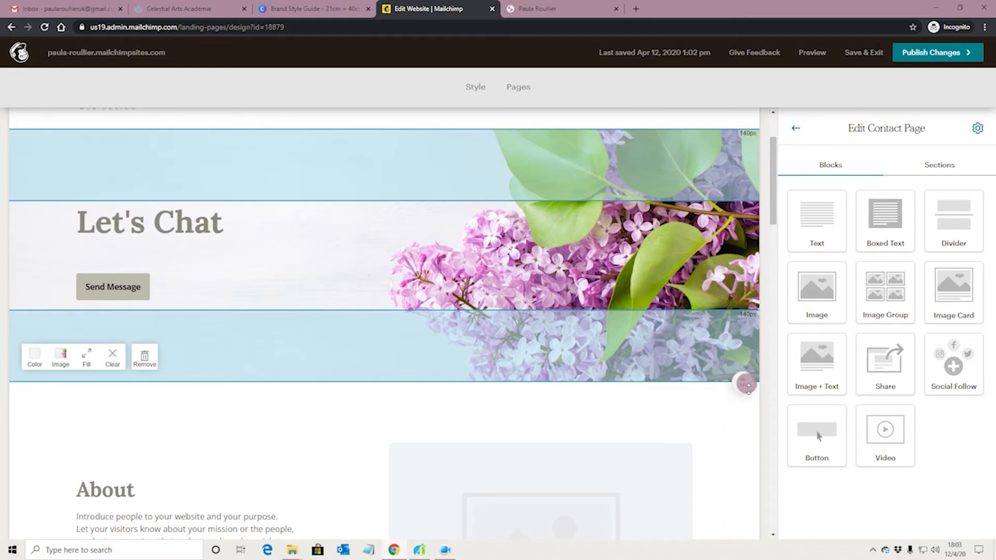
left_click_drag(748, 388, 751, 407)
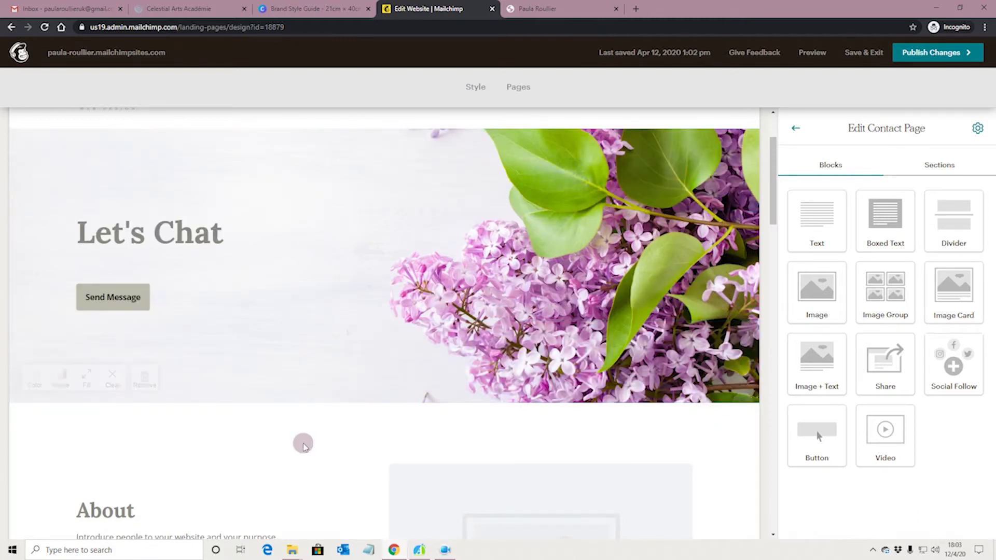
scroll(310, 440, "up", 3)
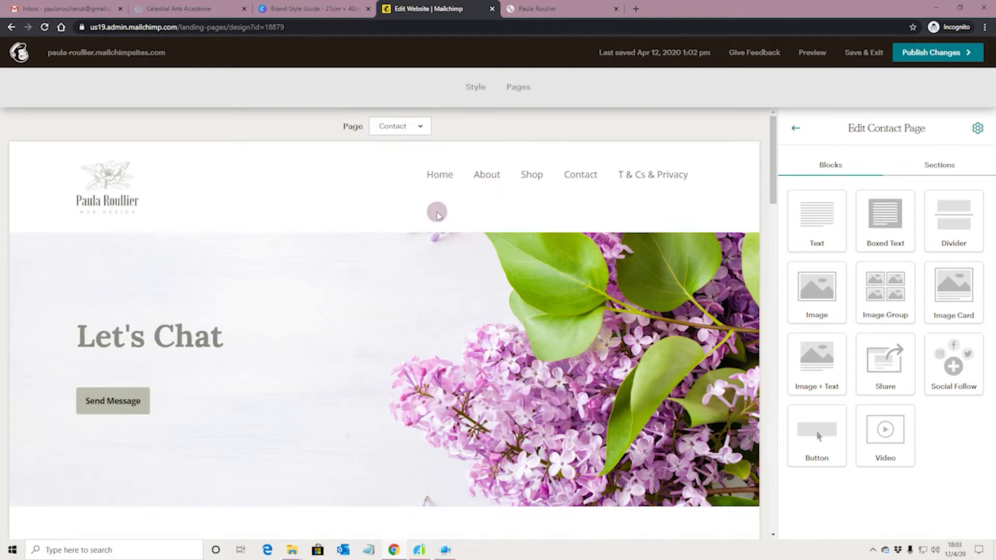
left_click(129, 206)
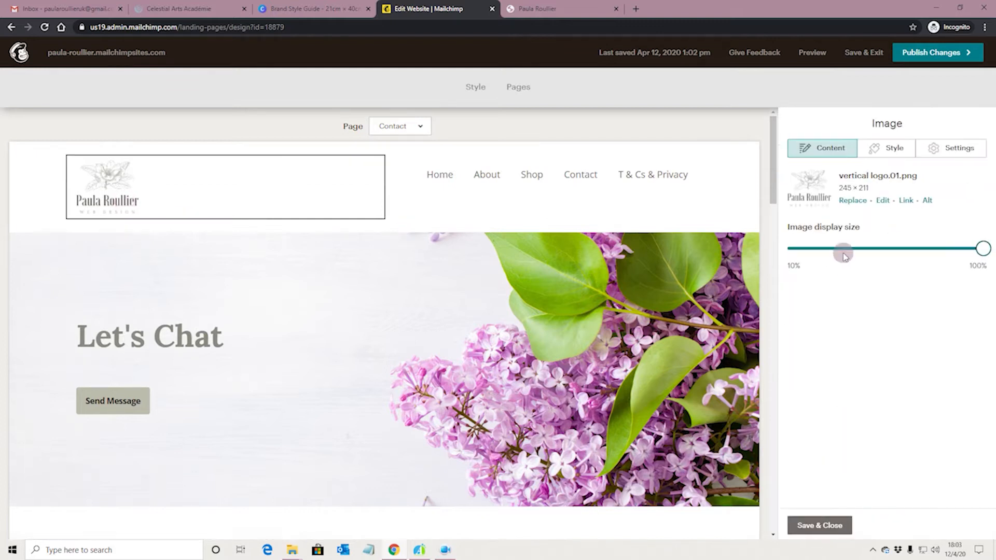
left_click(852, 200)
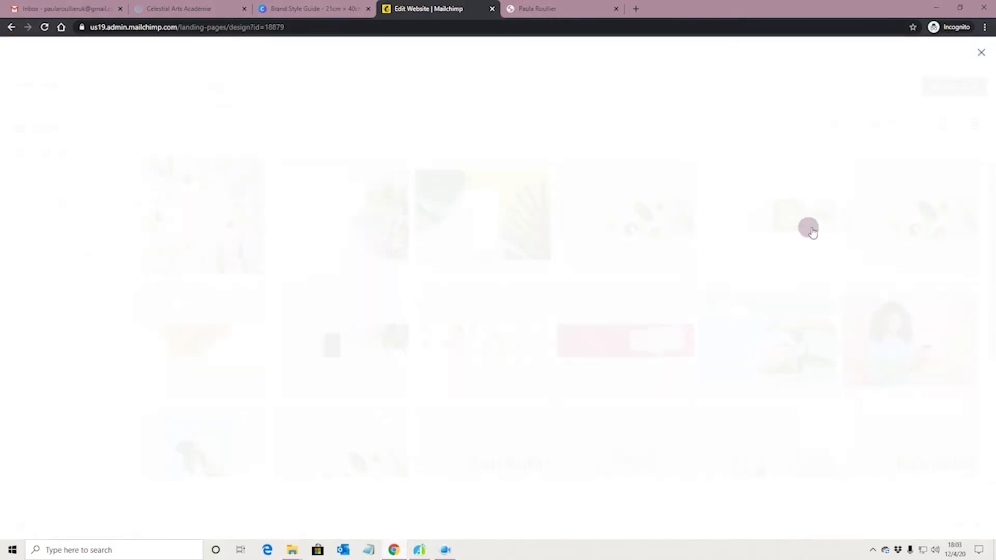
scroll(736, 265, "down", 4)
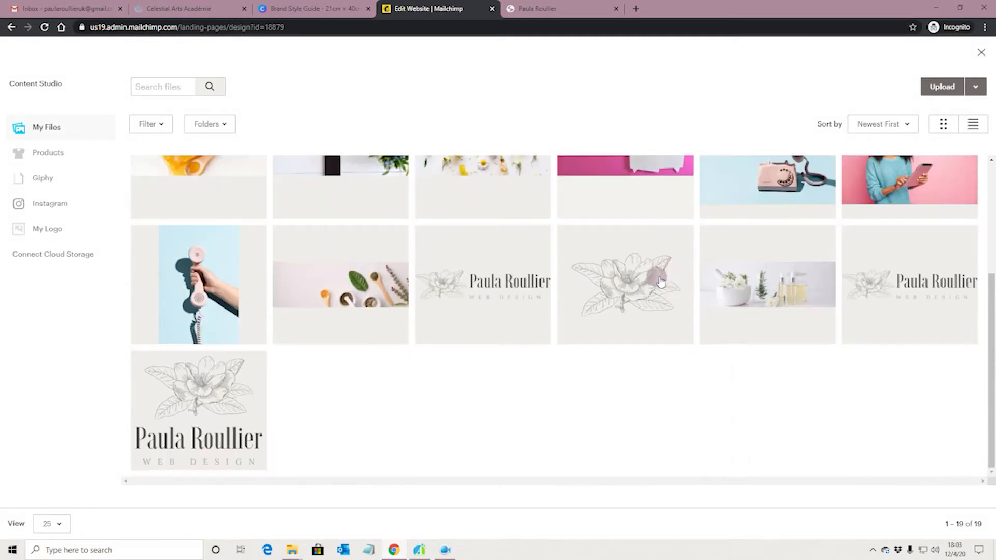
left_click(516, 291)
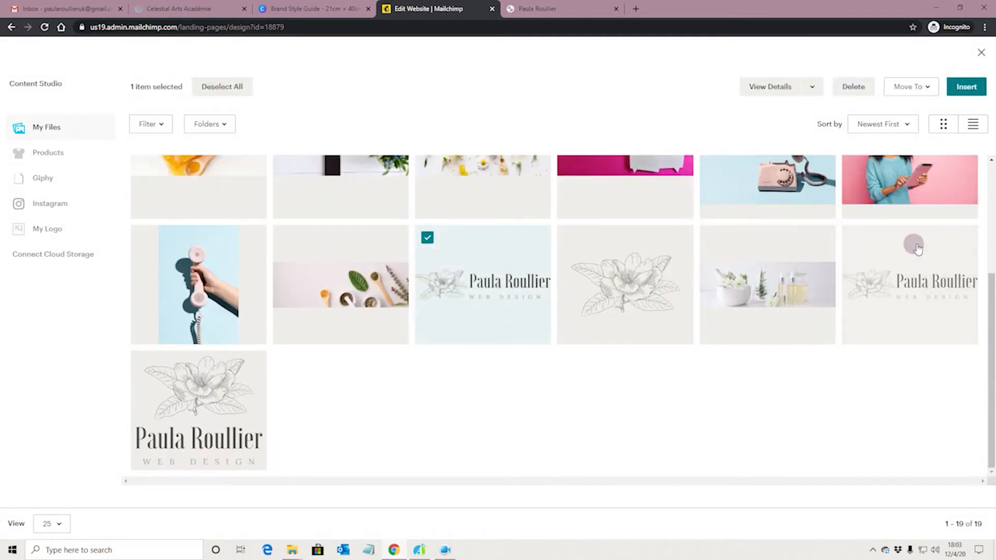
left_click(966, 86)
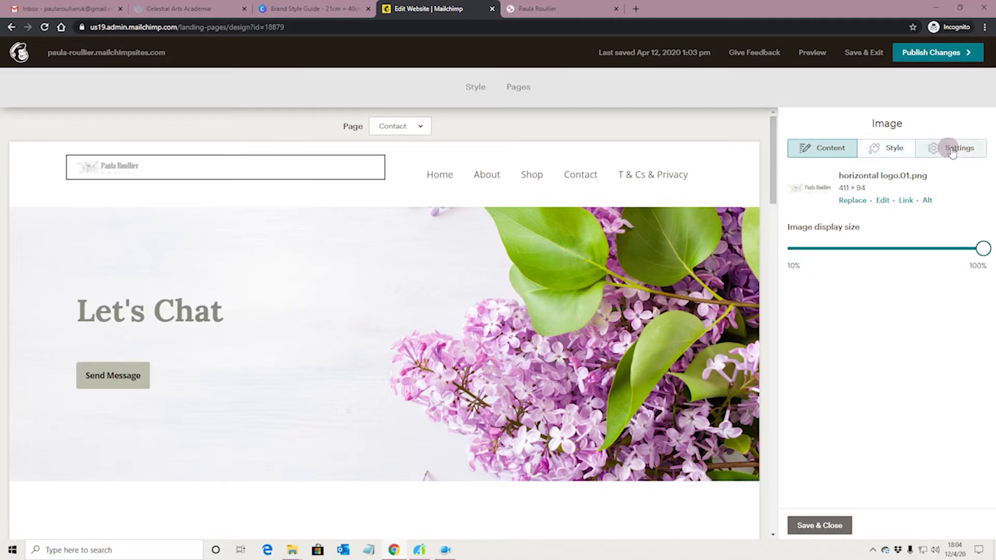
left_click(853, 200)
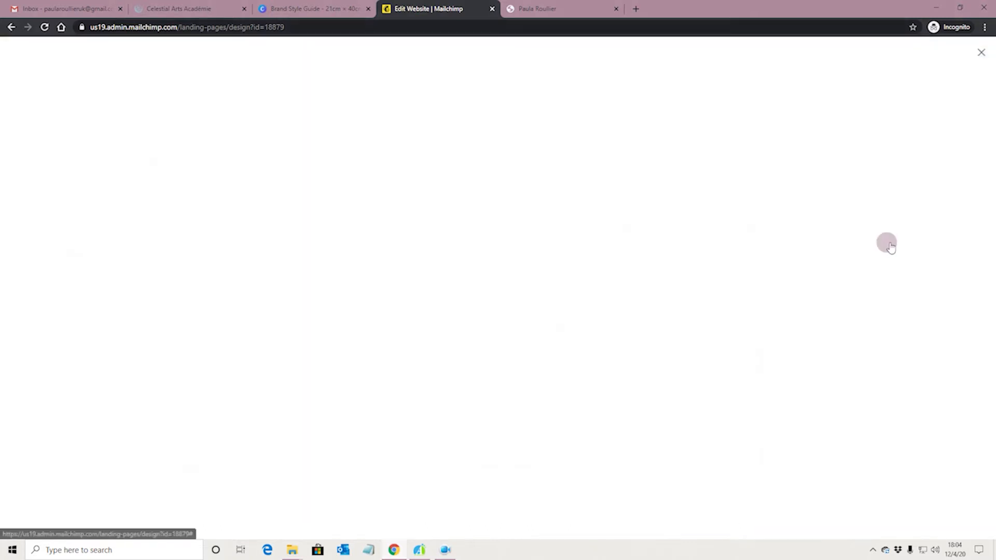
scroll(722, 275, "down", 3)
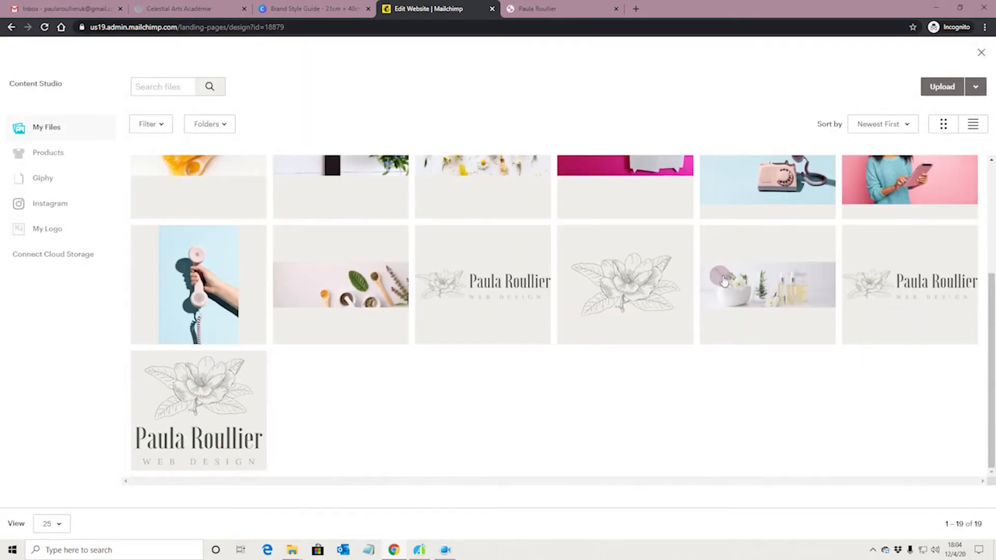
left_click(630, 288)
left_click(960, 96)
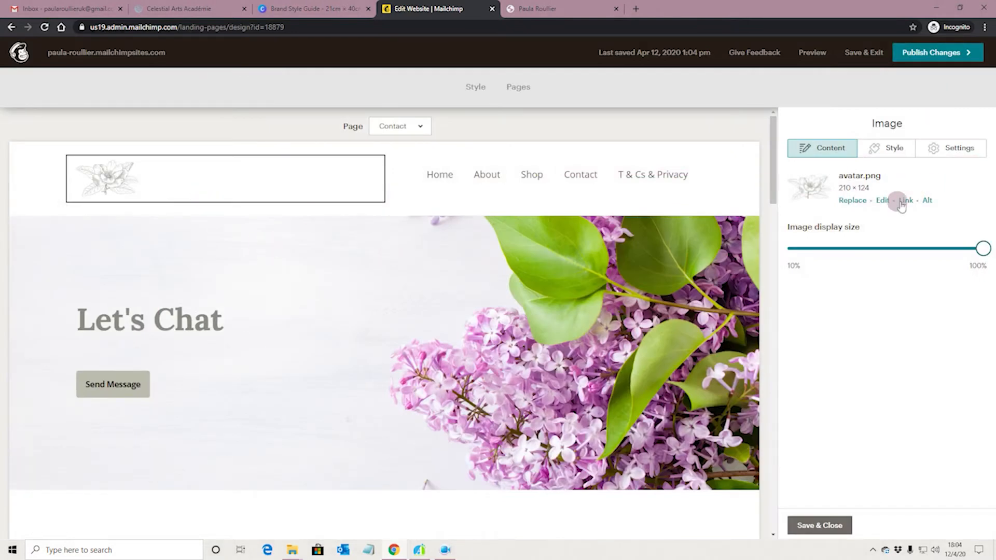
left_click(846, 202)
scroll(882, 304, "down", 3)
left_click(234, 405)
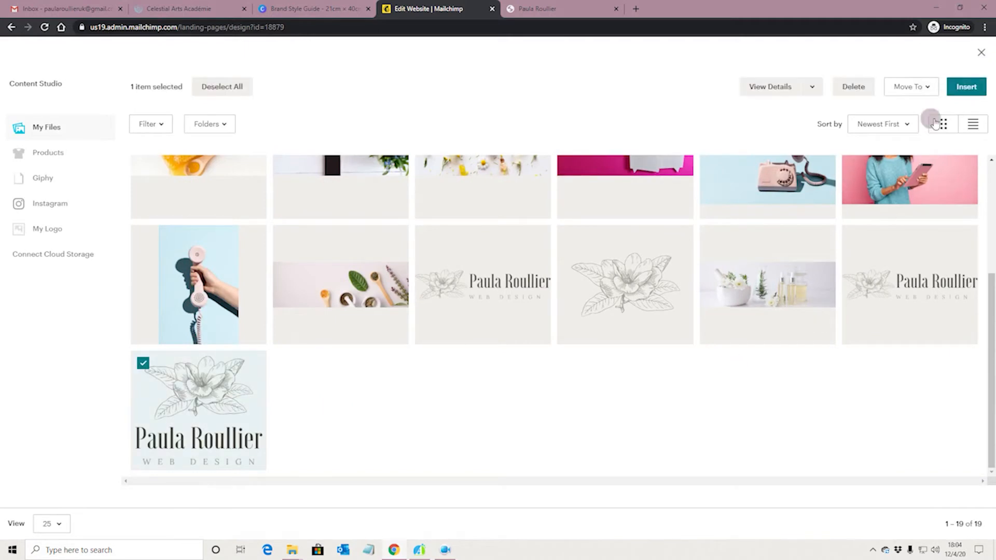
left_click(965, 86)
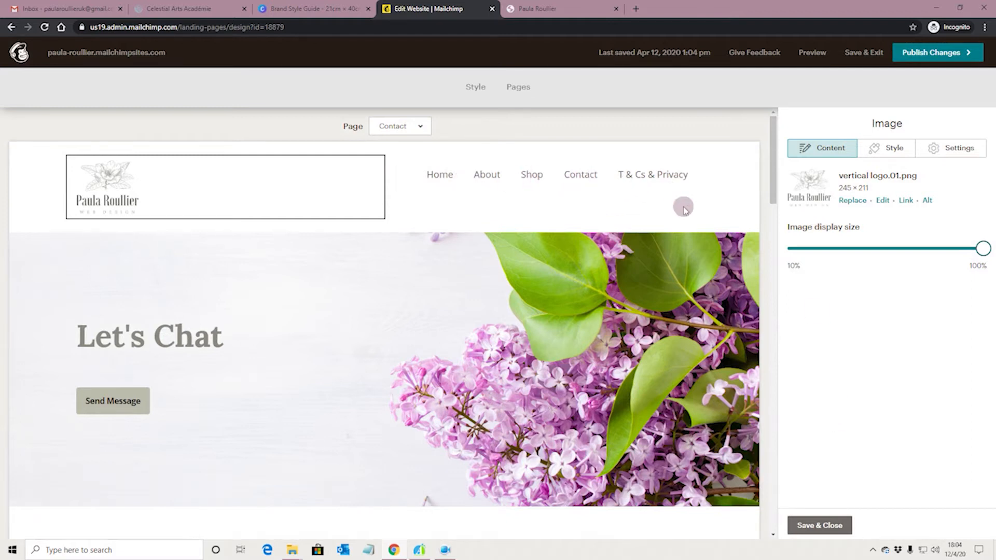
left_click(817, 526)
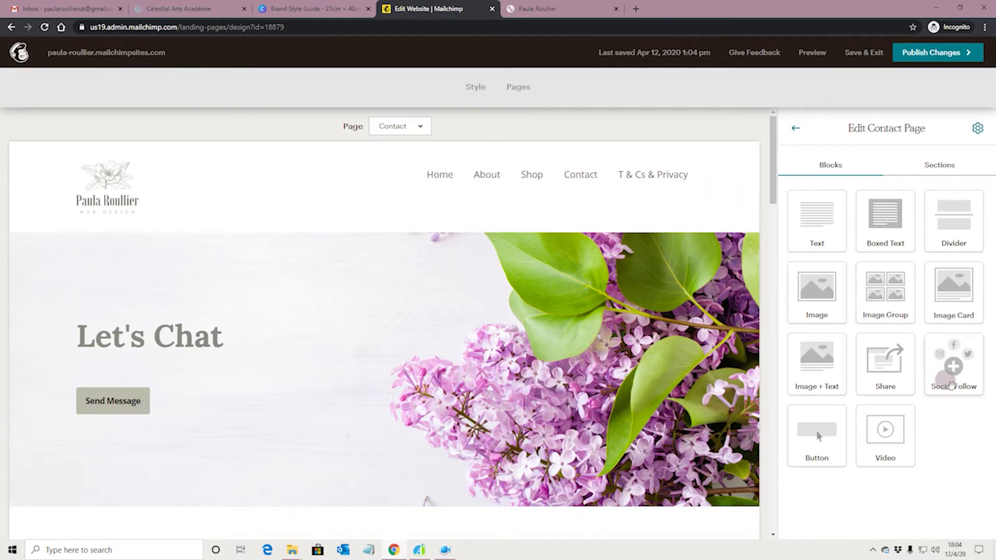
Step: In the header navigation settings, try menu link line height 1 1/2, then restore Double space
left_click(938, 165)
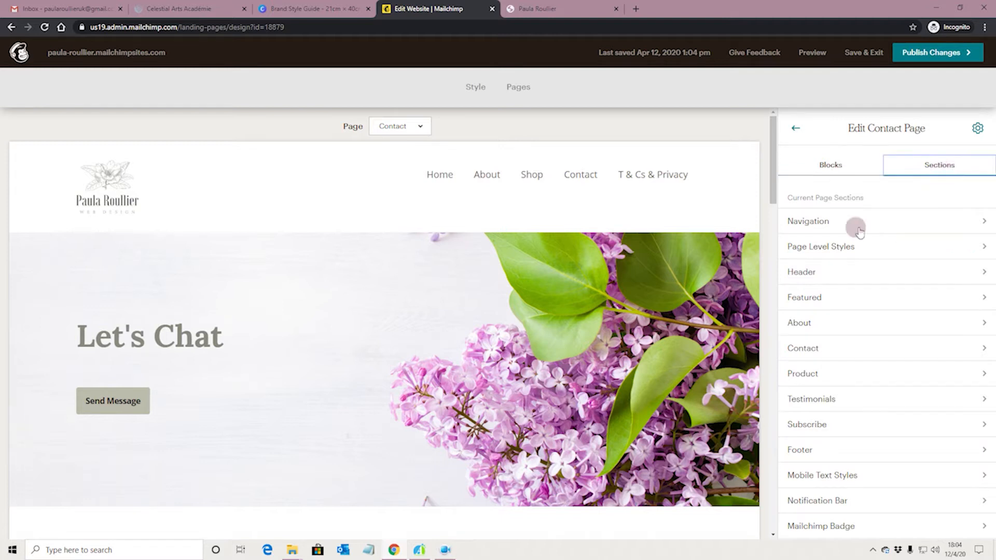
left_click(984, 224)
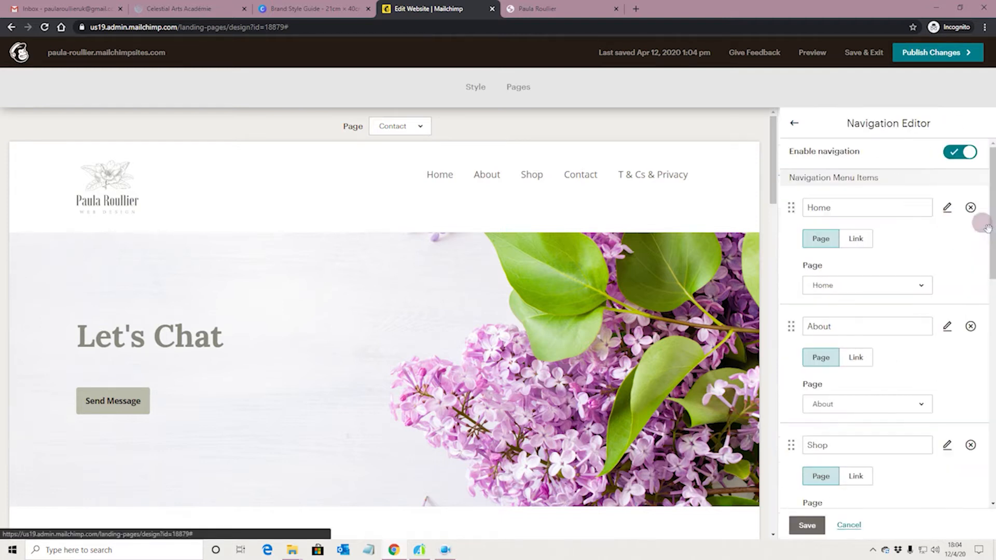
scroll(905, 260, "down", 10)
scroll(905, 260, "down", 1)
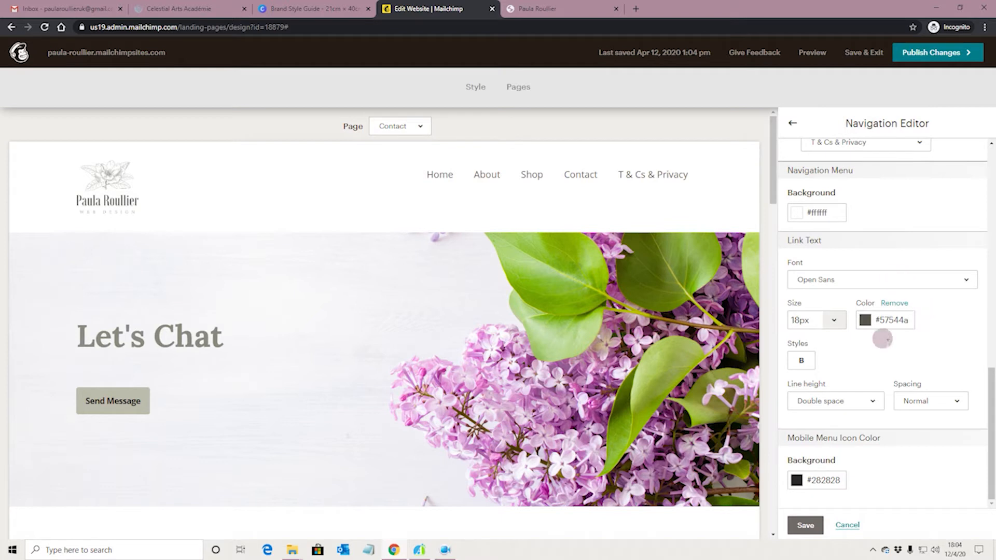
left_click(875, 402)
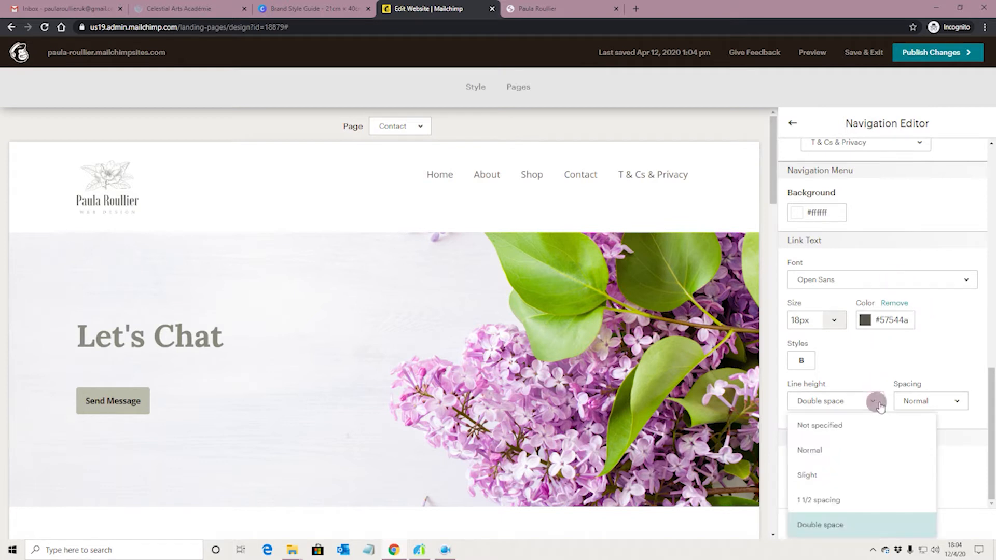
left_click(845, 499)
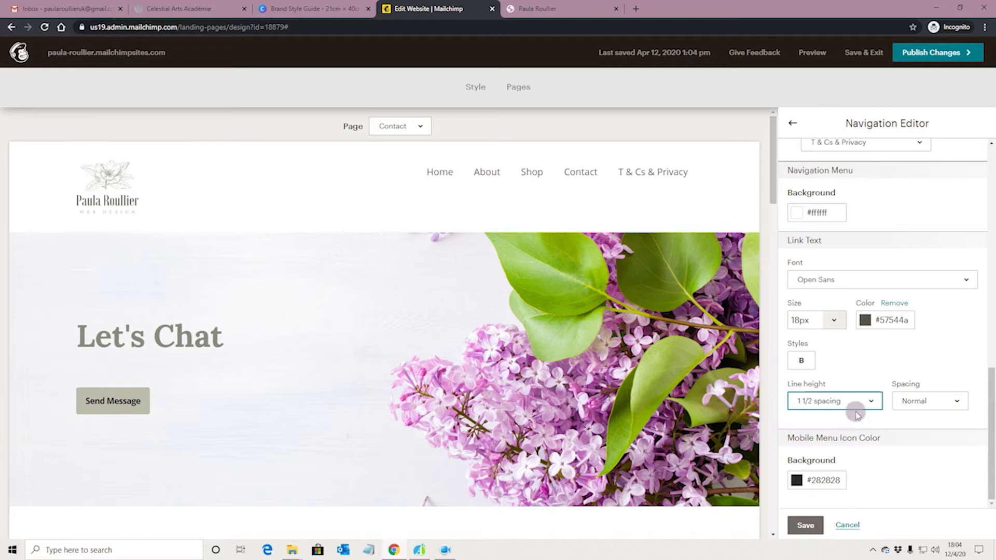
left_click(872, 402)
left_click(864, 523)
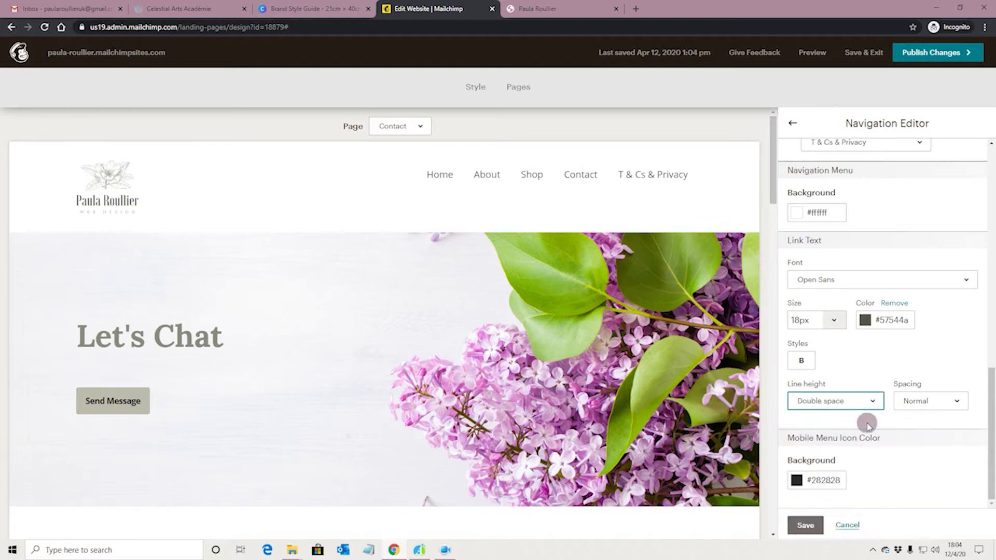
Step: Keep the menu link letter spacing at Normal and exit the navigation settings
scroll(905, 451, "up", 2)
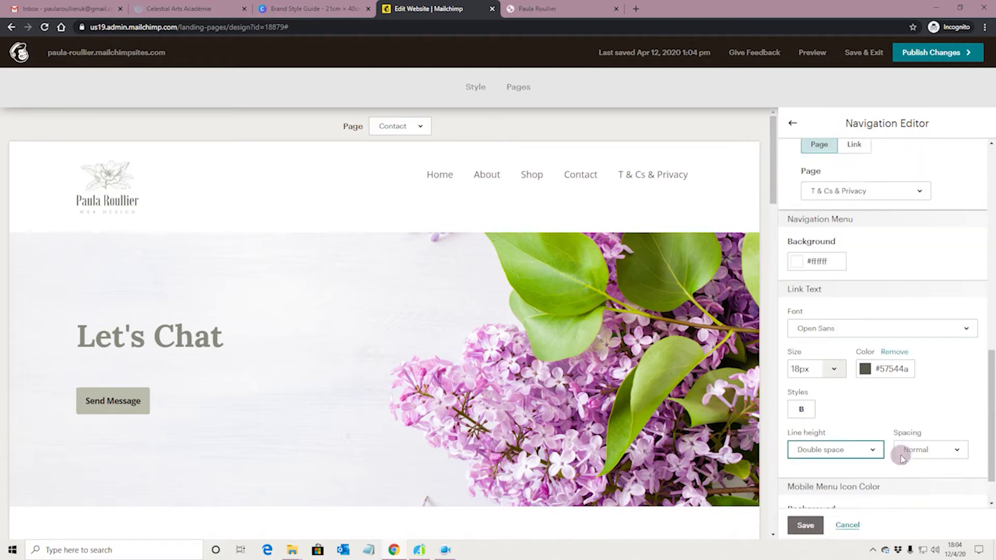
scroll(928, 441, "down", 2)
left_click(948, 402)
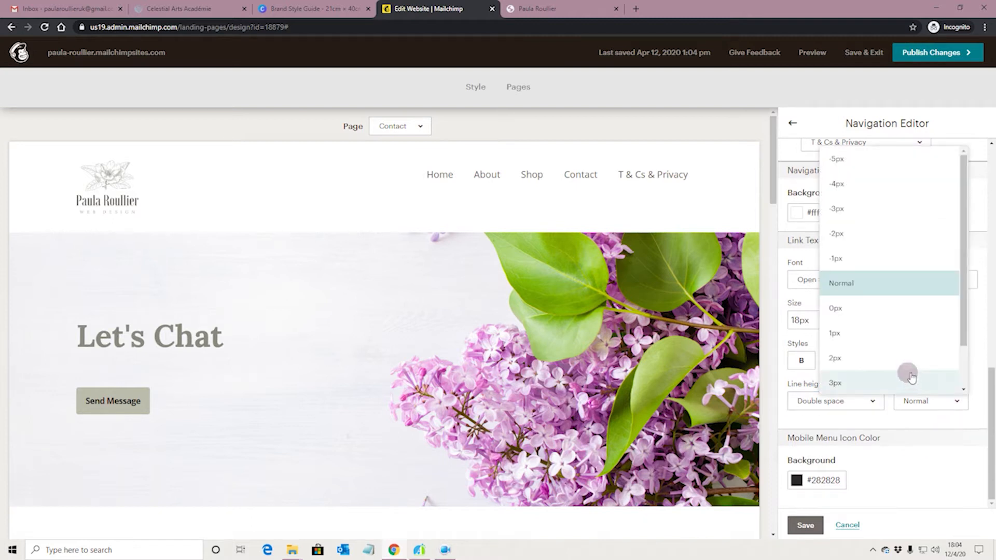
left_click(933, 454)
scroll(918, 418, "up", 10)
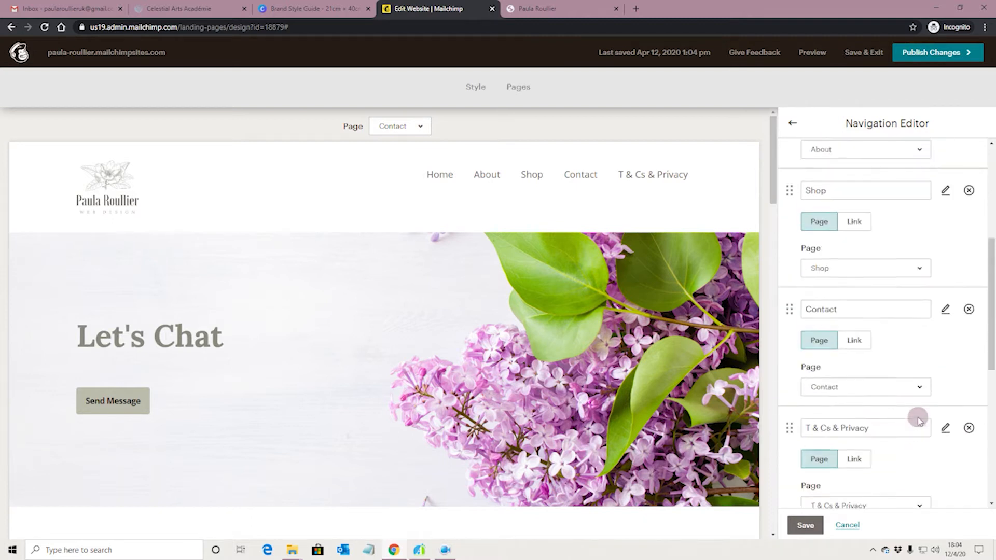
left_click(792, 123)
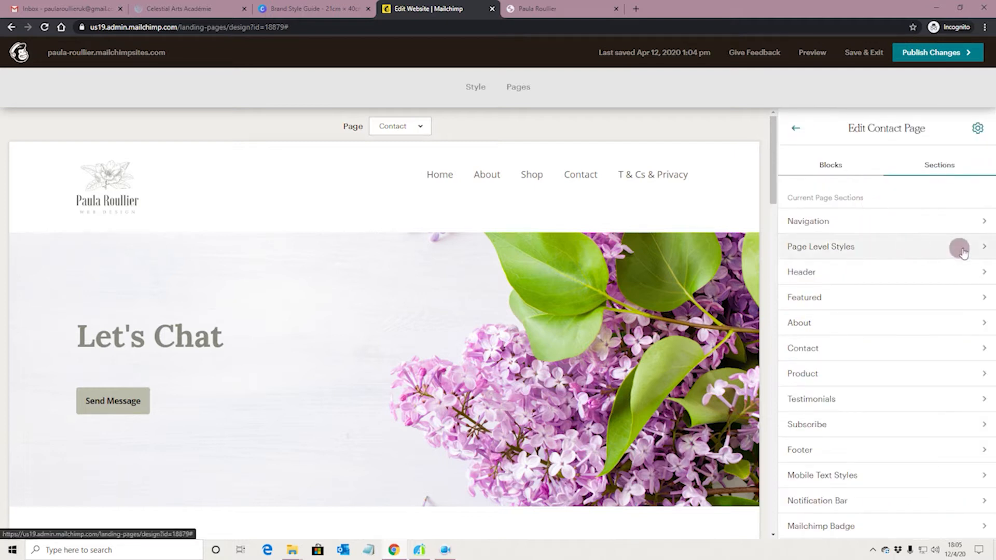
Step: Set the header container's top padding to 50 px
left_click(961, 272)
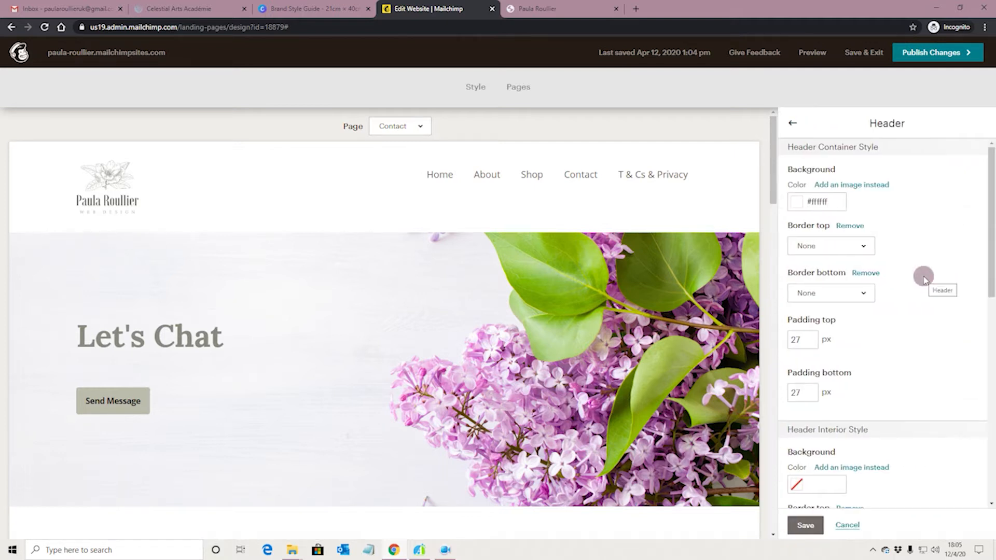
scroll(880, 338, "down", 1)
scroll(840, 333, "up", 1)
left_click(802, 339)
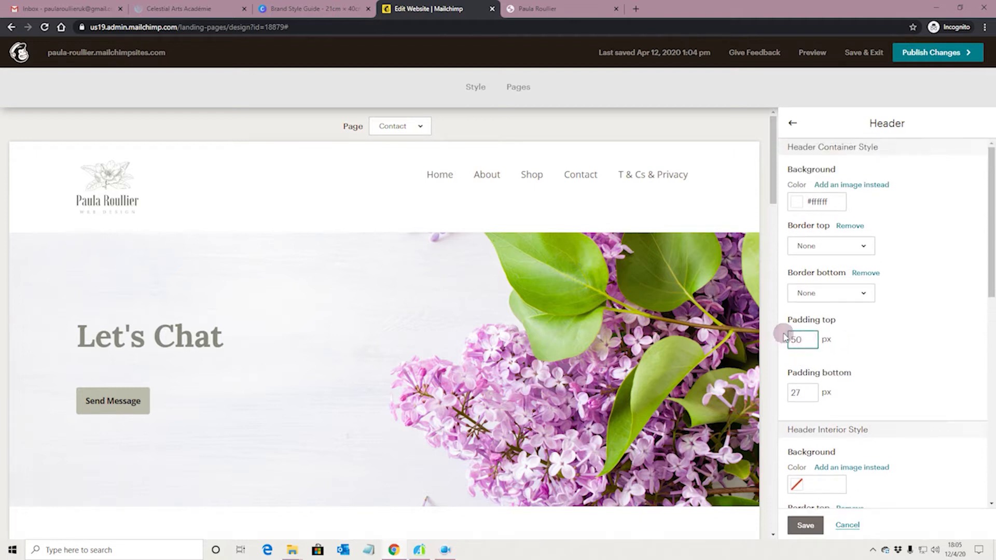
left_click(863, 361)
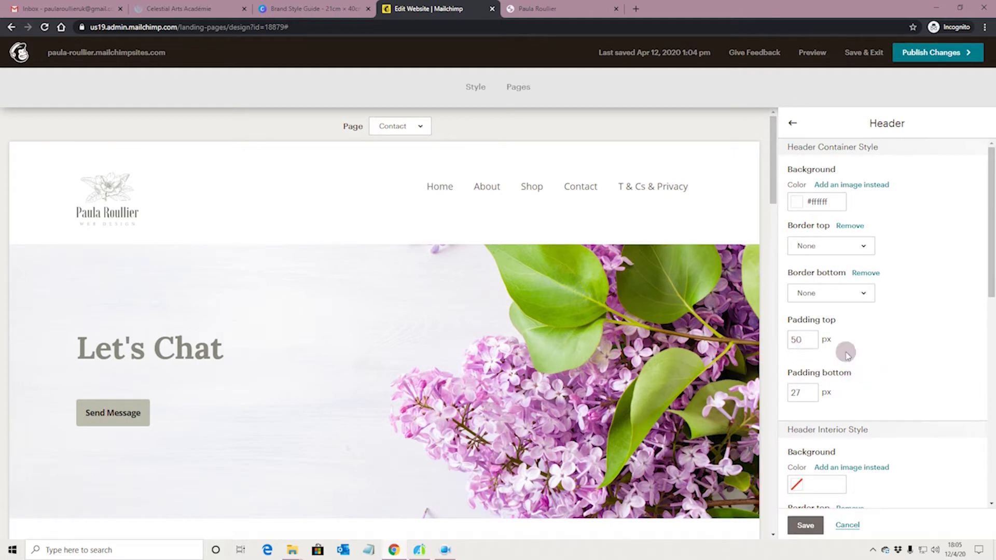
Step: Set the header's inner top padding to 20
scroll(846, 351, "down", 1)
scroll(882, 358, "down", 1)
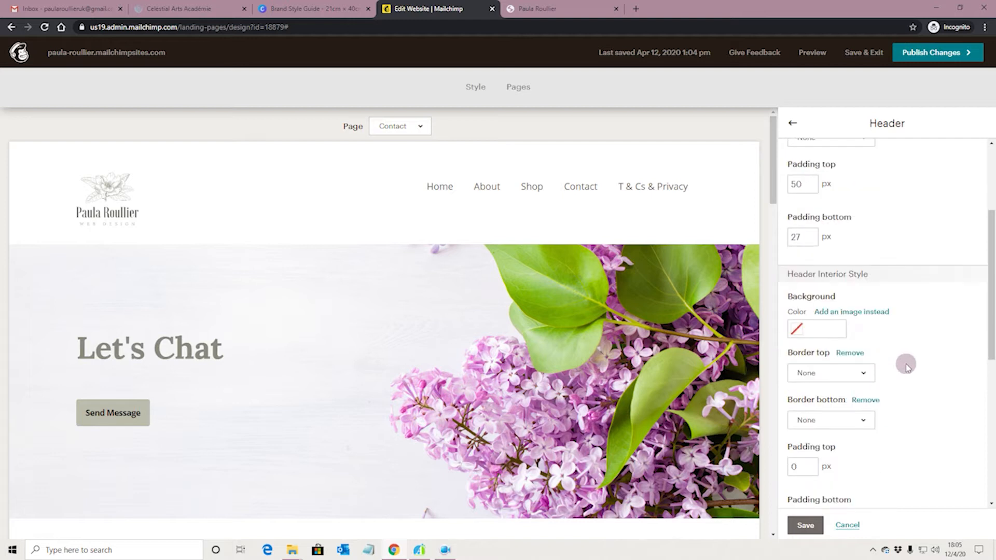
scroll(912, 363, "down", 2)
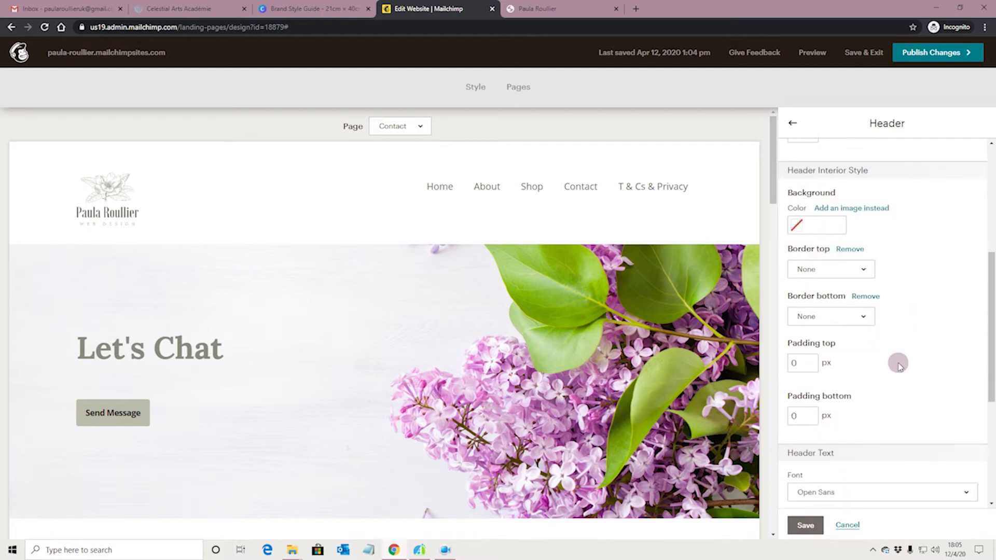
scroll(898, 365, "down", 1)
left_click_drag(816, 315, 783, 316)
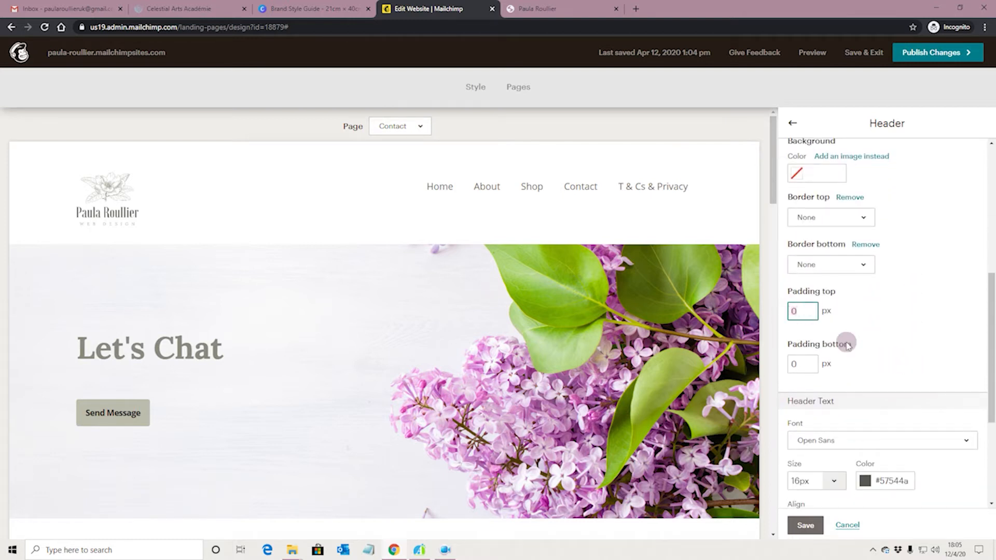
type("20")
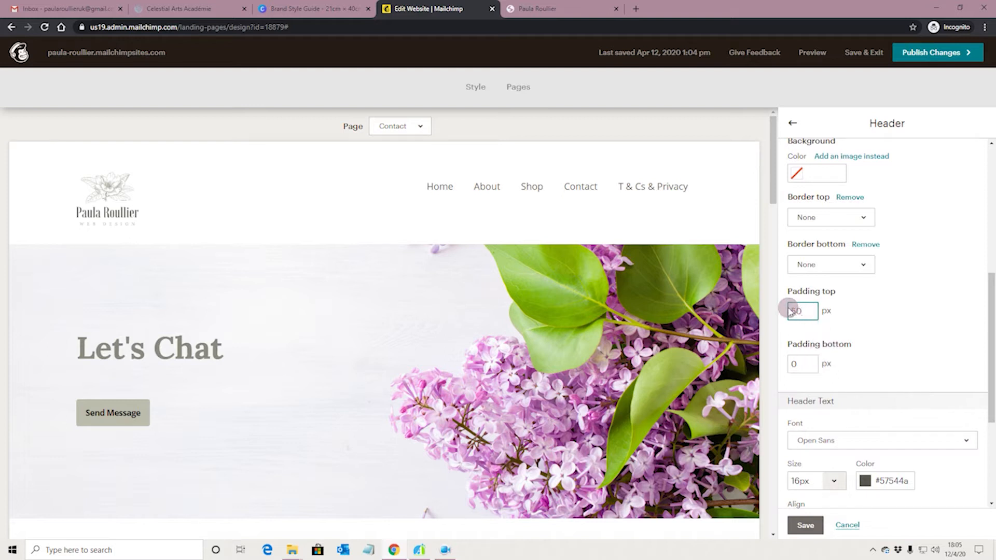
left_click(831, 316)
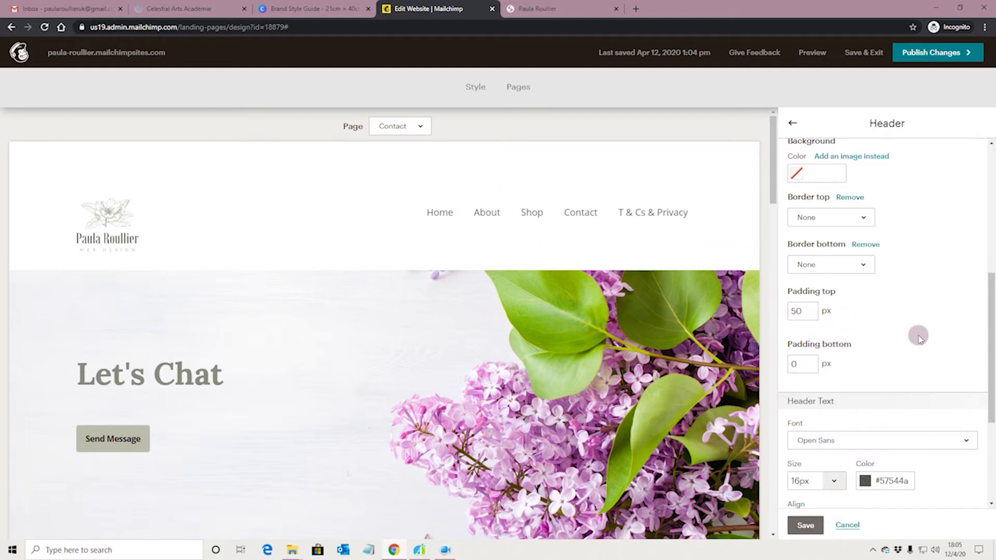
left_click(801, 311)
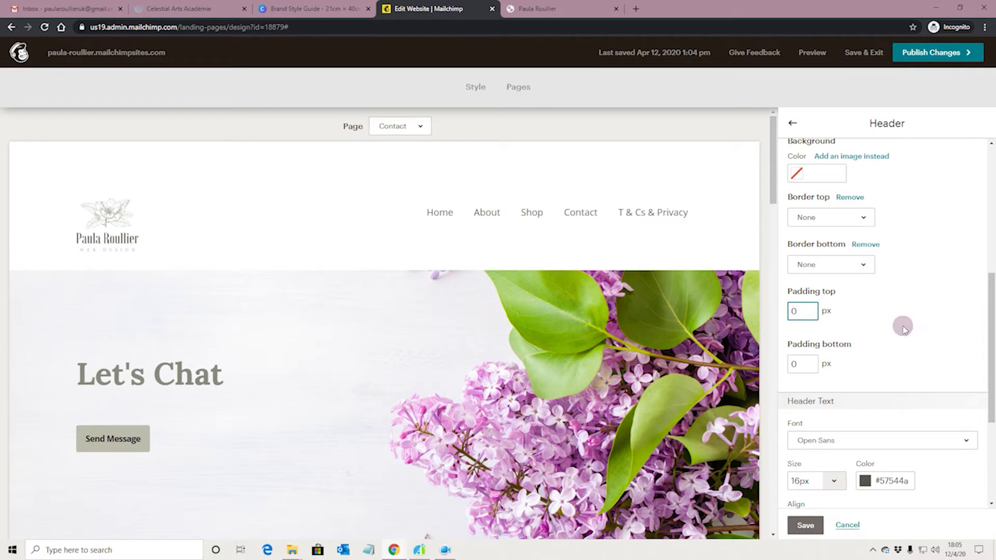
Step: Save the header style changes and publish the site
scroll(885, 306, "up", 1)
scroll(883, 316, "down", 3)
left_click(805, 525)
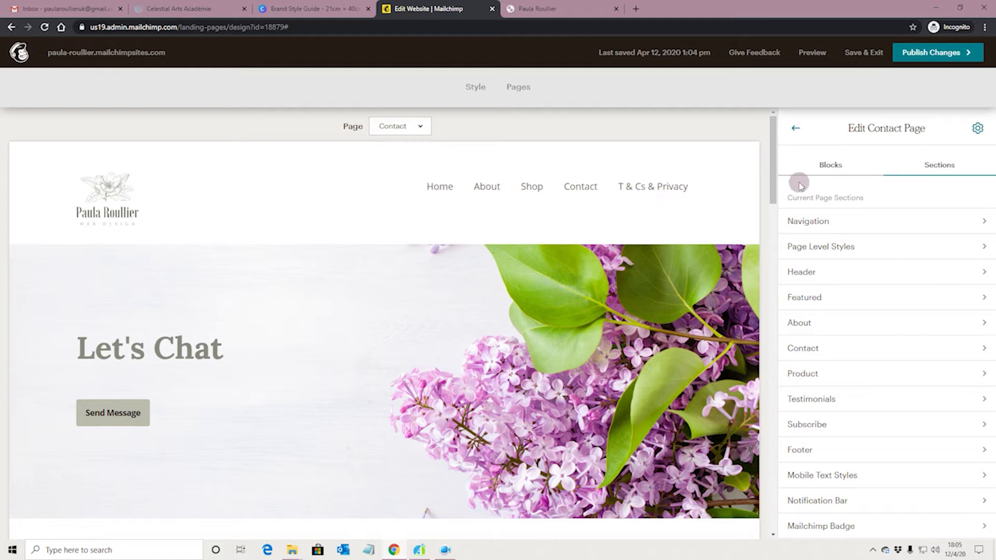
left_click(943, 56)
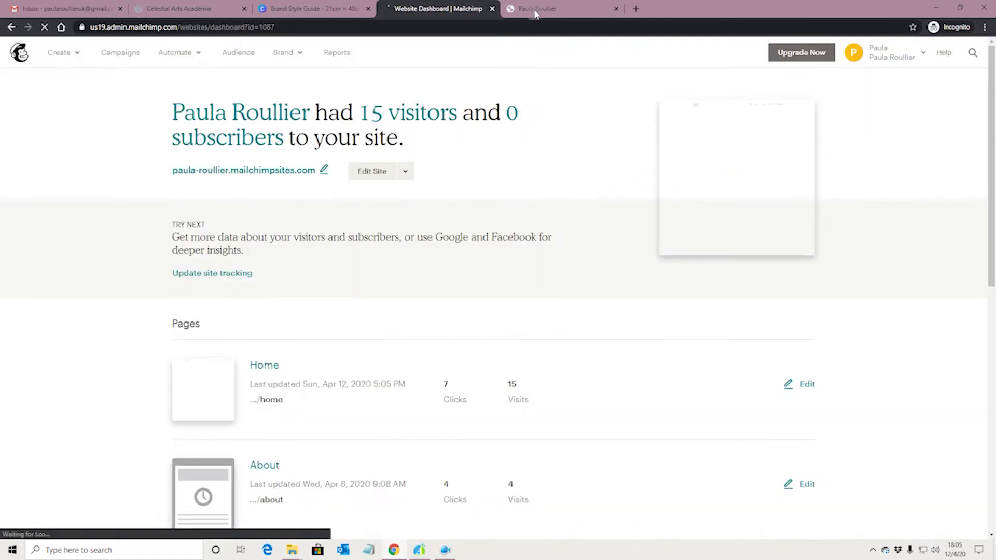
Step: Reload the live Contact page and scroll through it to check the published header
left_click(534, 10)
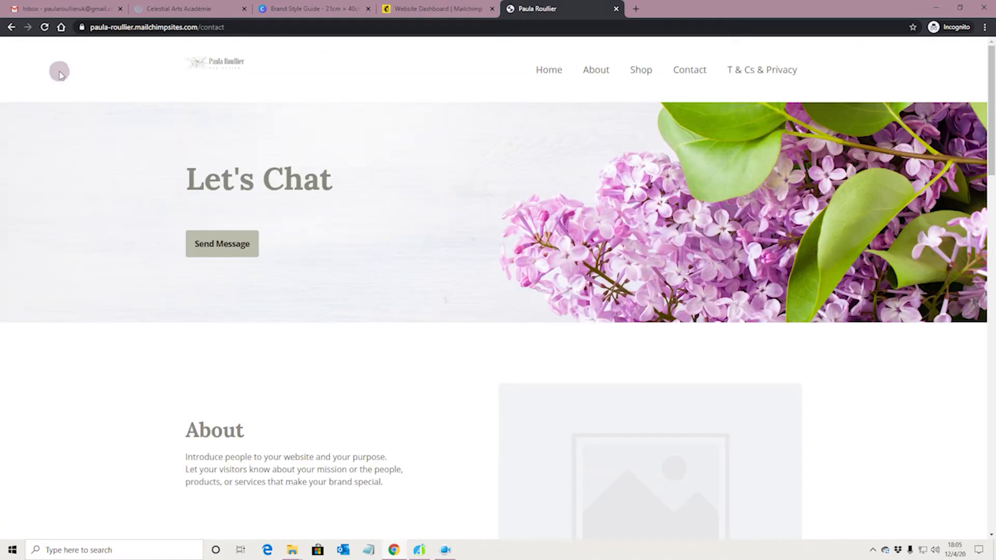
left_click(45, 27)
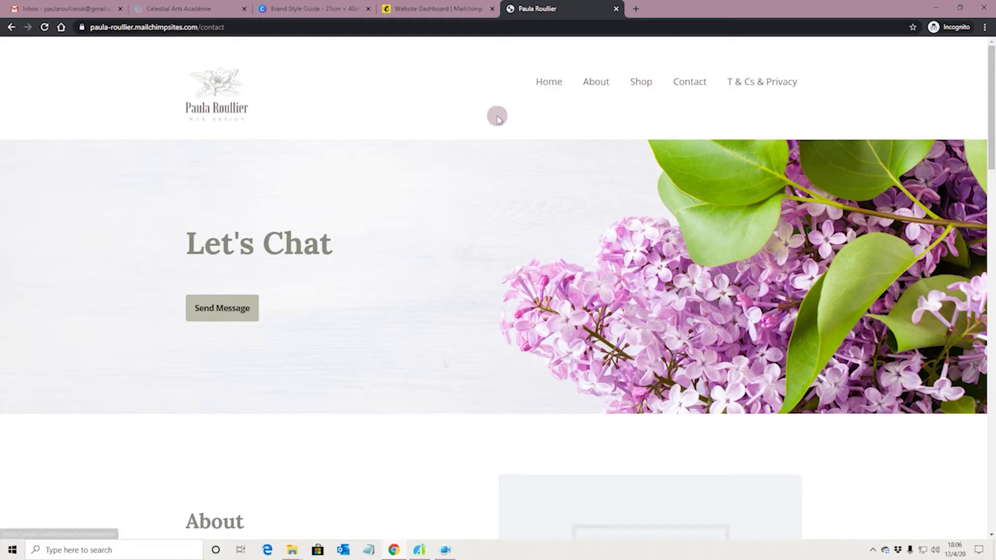
left_click(444, 11)
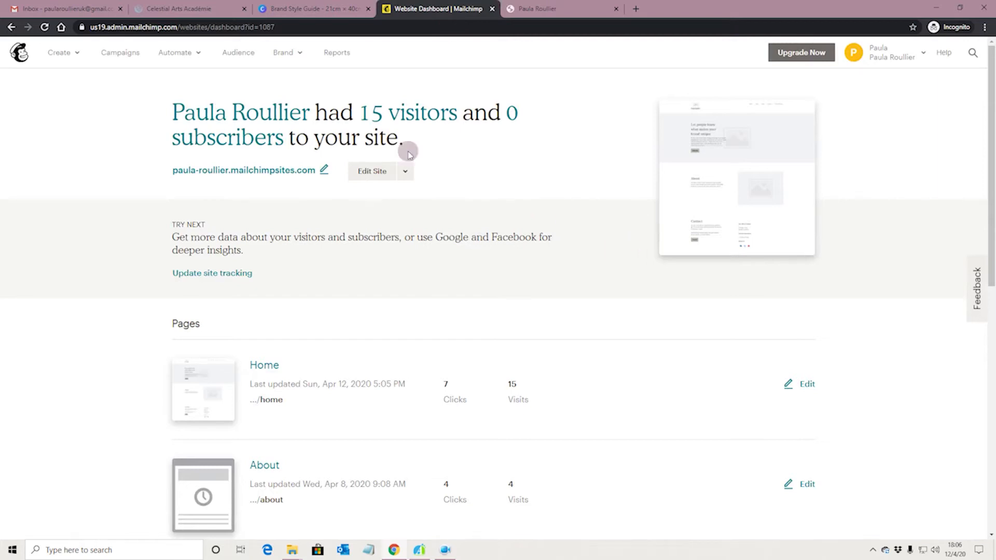
left_click(554, 8)
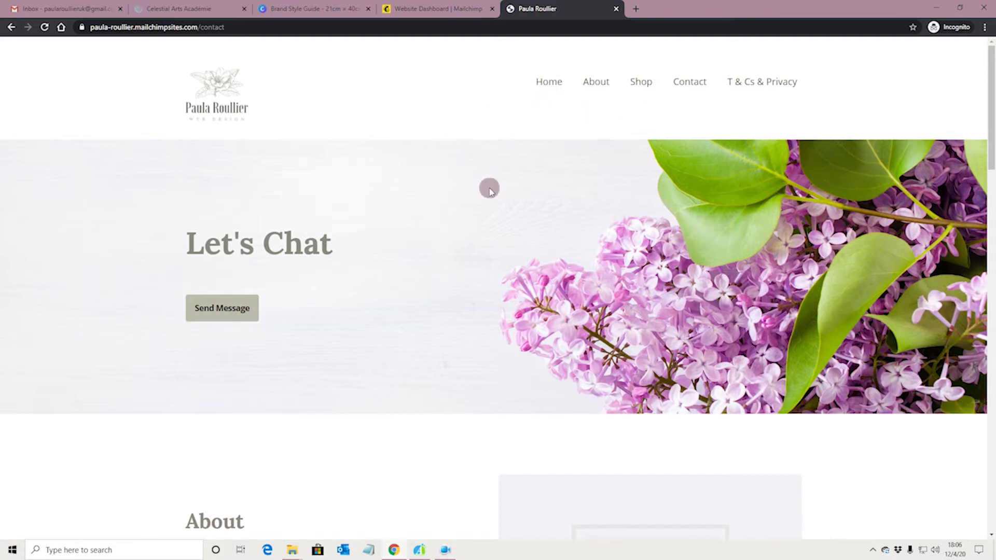
scroll(490, 191, "down", 8)
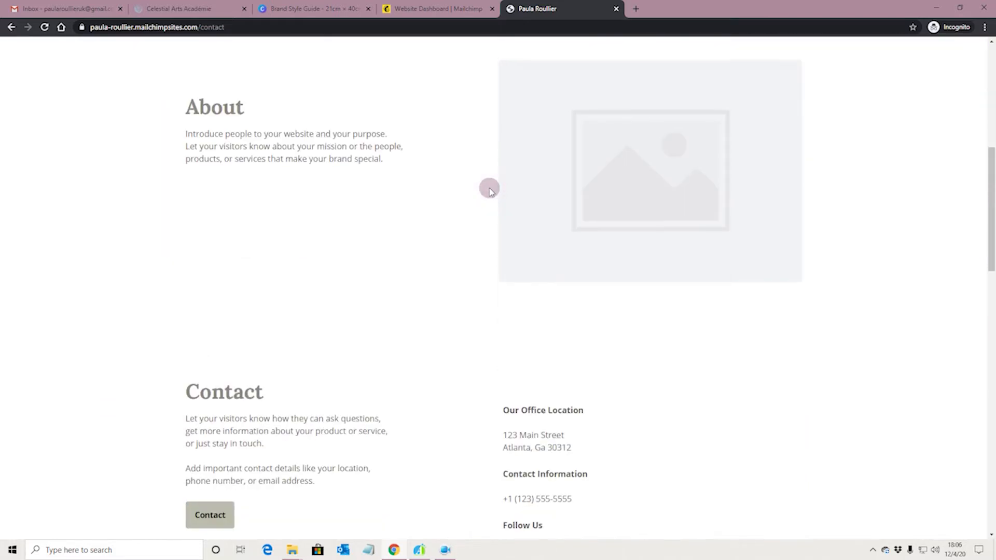
scroll(491, 188, "up", 8)
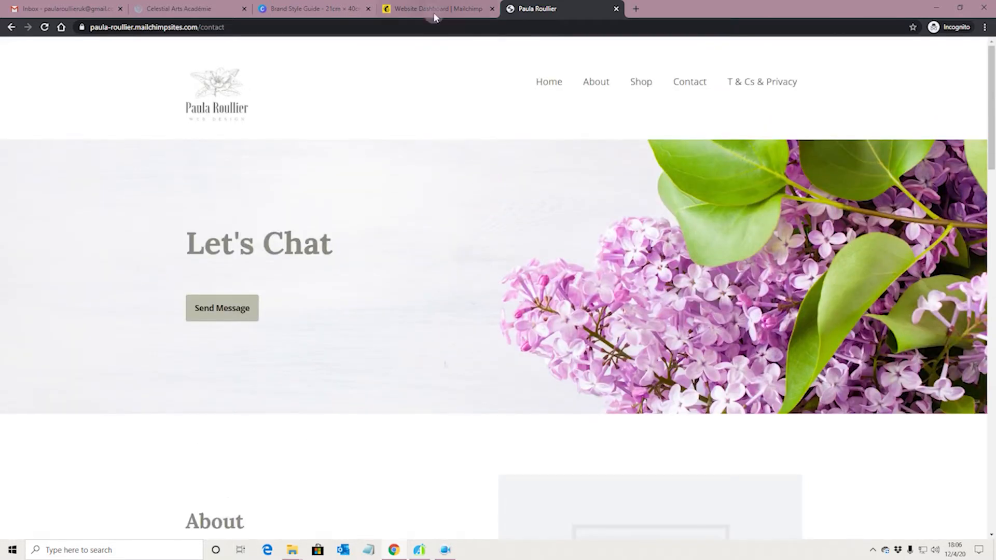
left_click(434, 9)
Step: Reopen the Contact page from the dashboard's Pages list and scroll down the editor
scroll(615, 246, "down", 9)
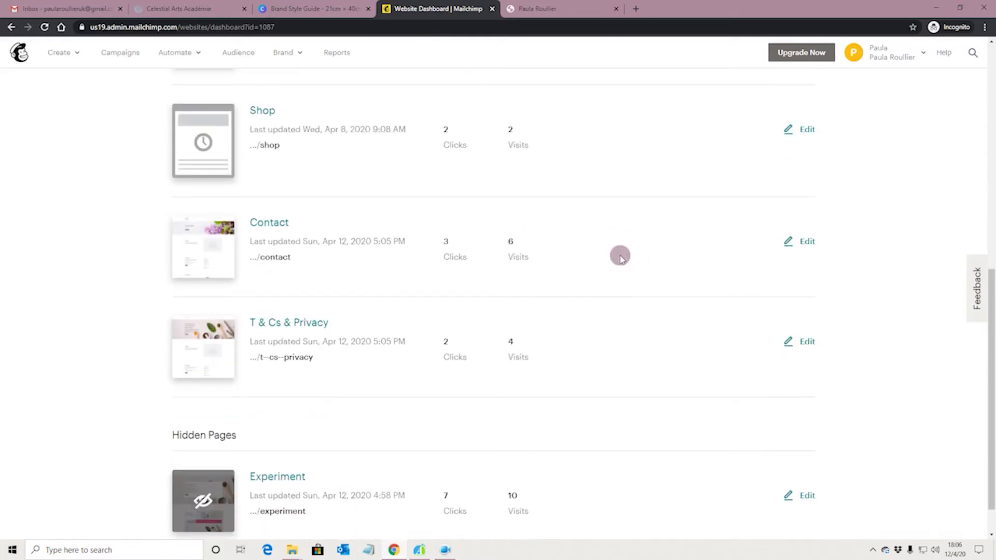
left_click(813, 241)
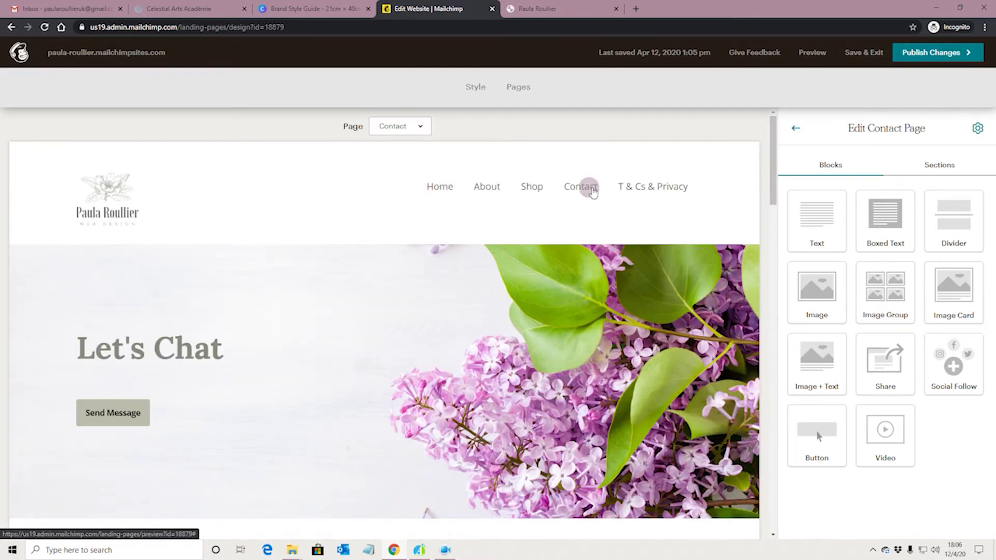
scroll(572, 270, "down", 1)
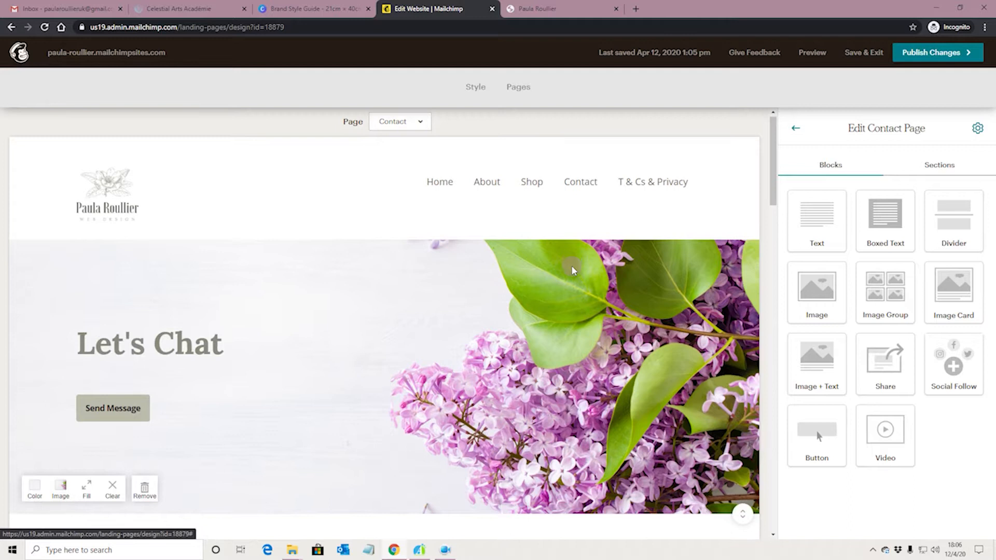
scroll(571, 265, "down", 2)
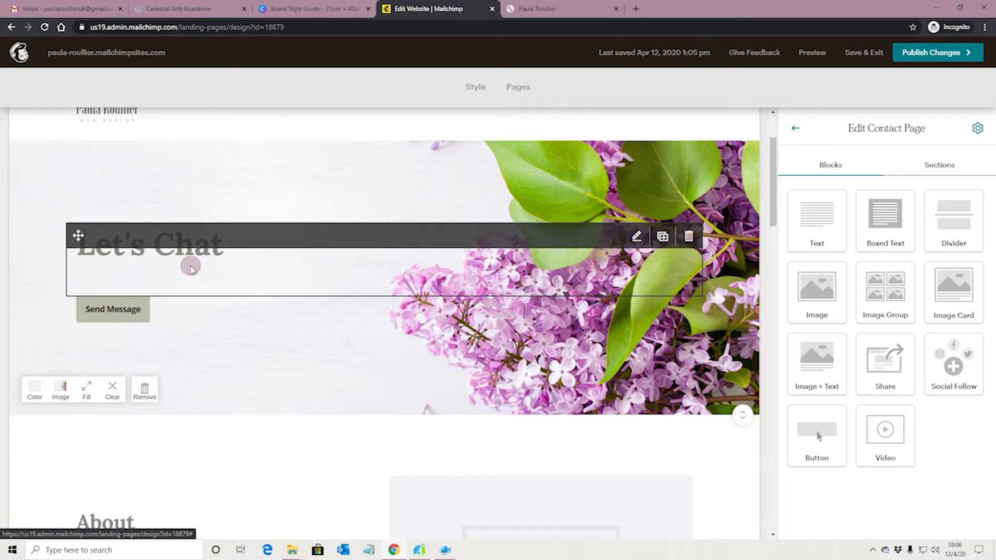
Step: Select the Let's Chat heading text, then open the Send Message button's settings
left_click(191, 267)
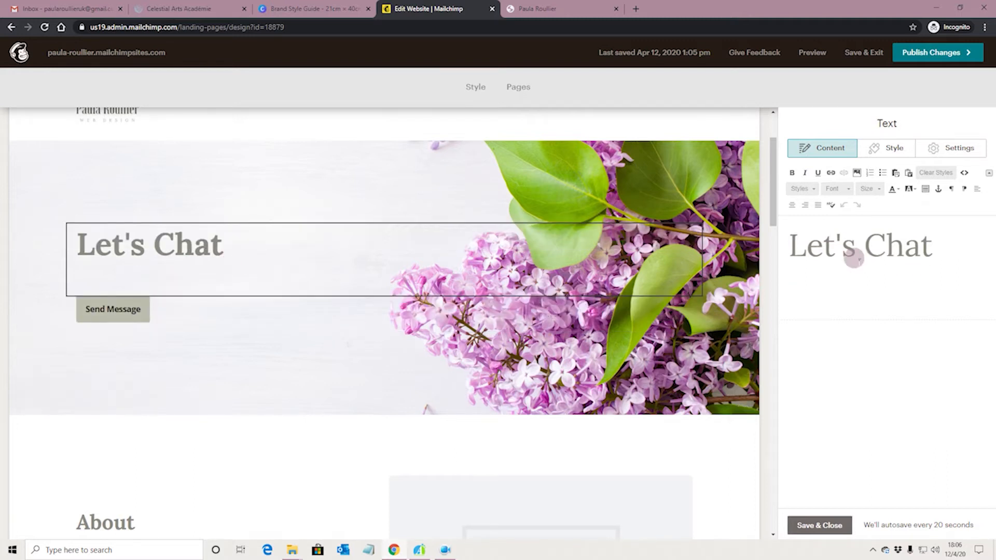
left_click_drag(790, 250, 936, 251)
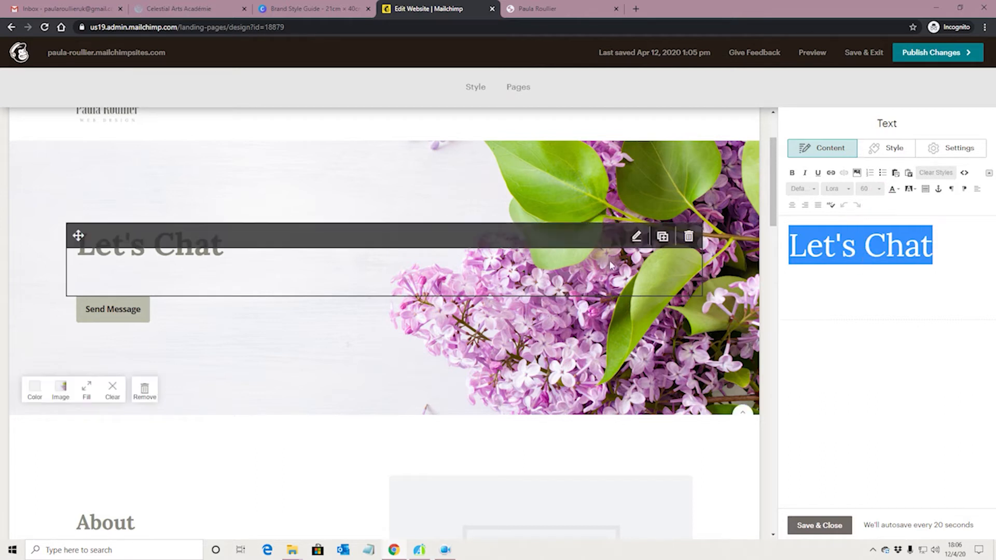
left_click(171, 308)
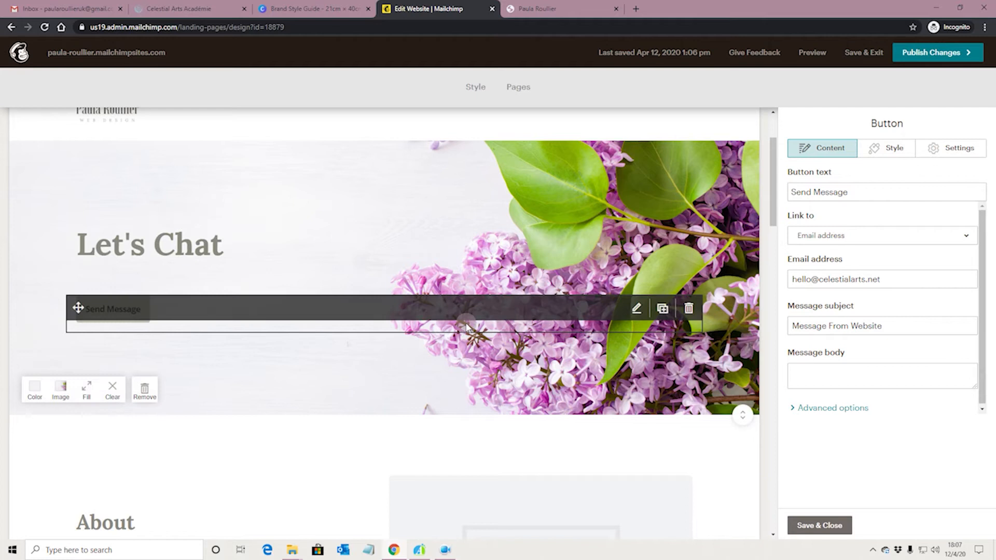
Step: Choose Email address under Link to for the Send Message button and Save & Close
scroll(461, 394, "down", 1)
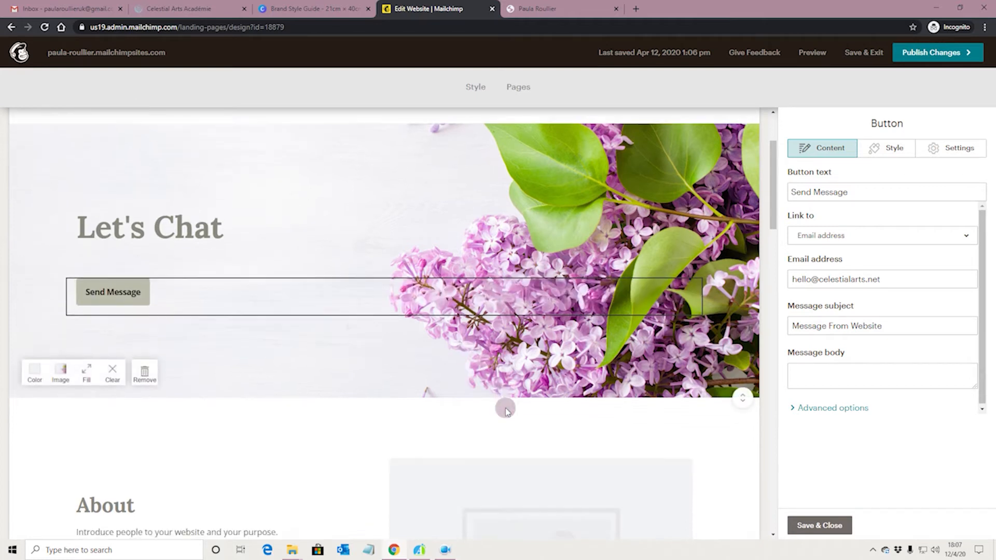
scroll(467, 391, "up", 2)
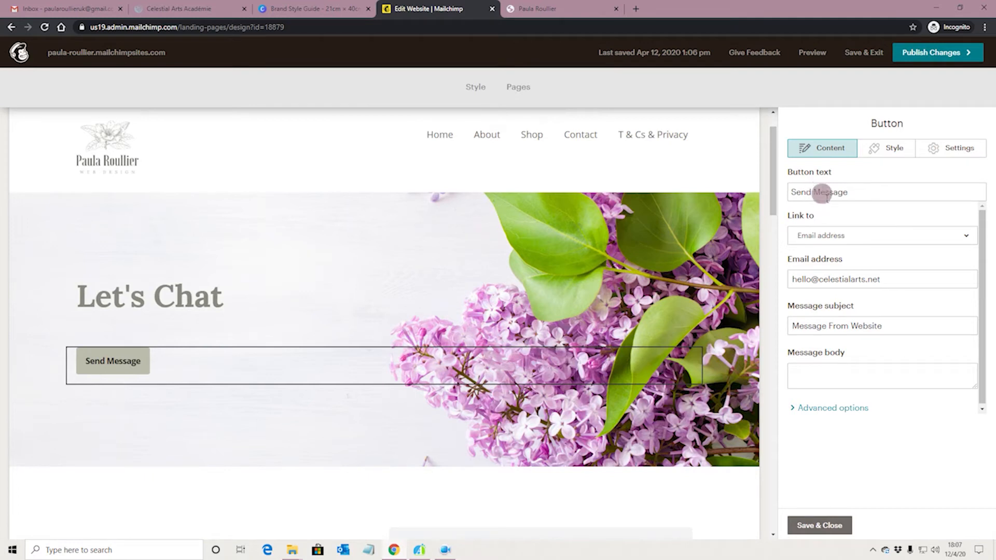
left_click(926, 236)
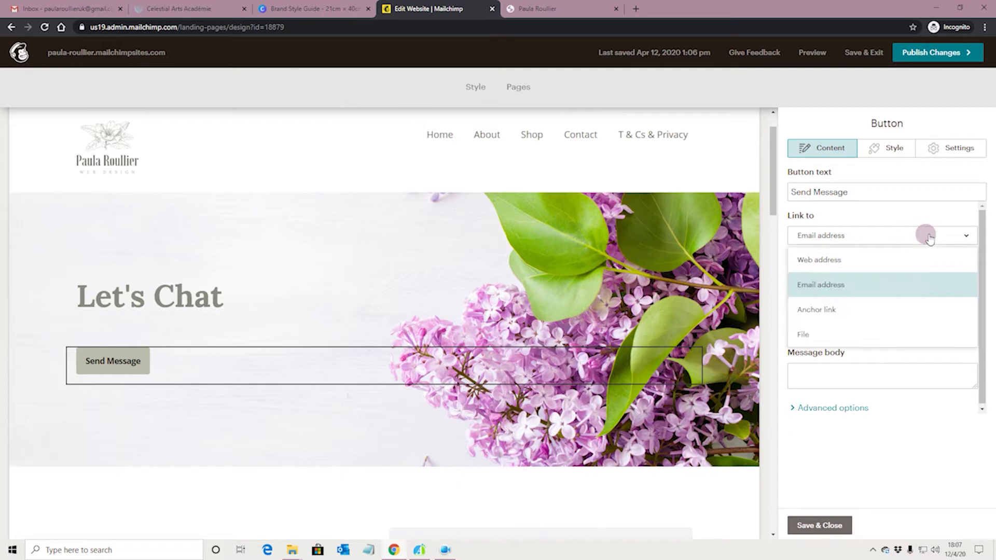
left_click(840, 285)
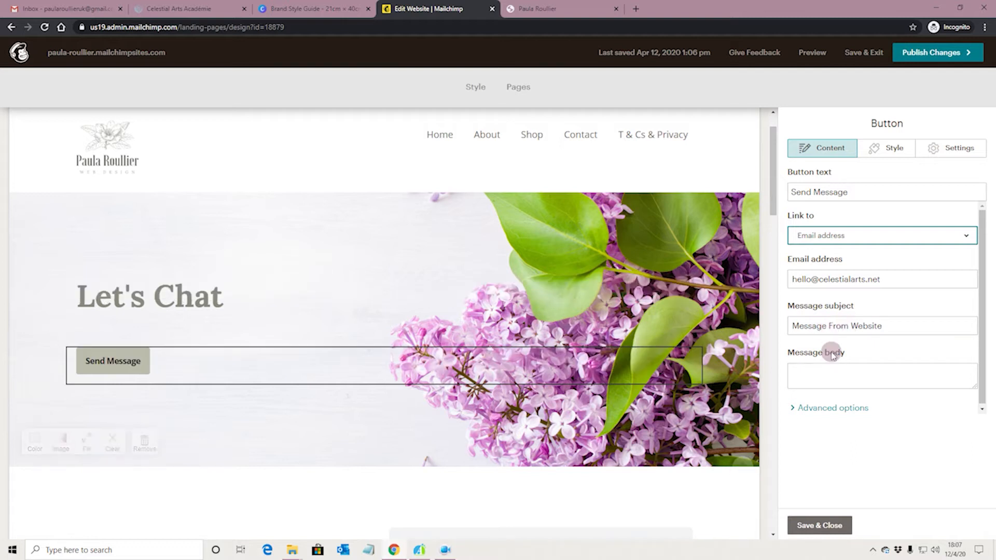
left_click(812, 526)
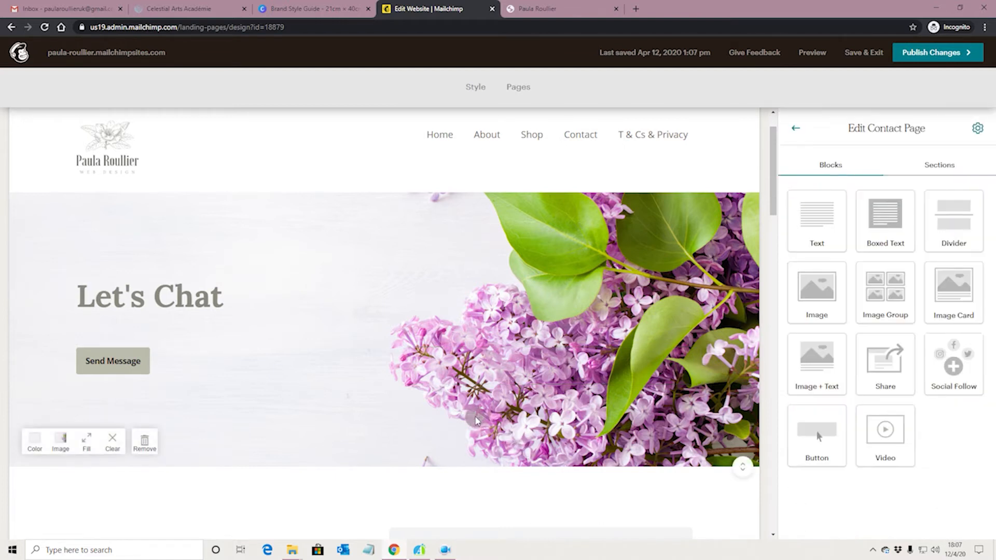
scroll(427, 384, "down", 3)
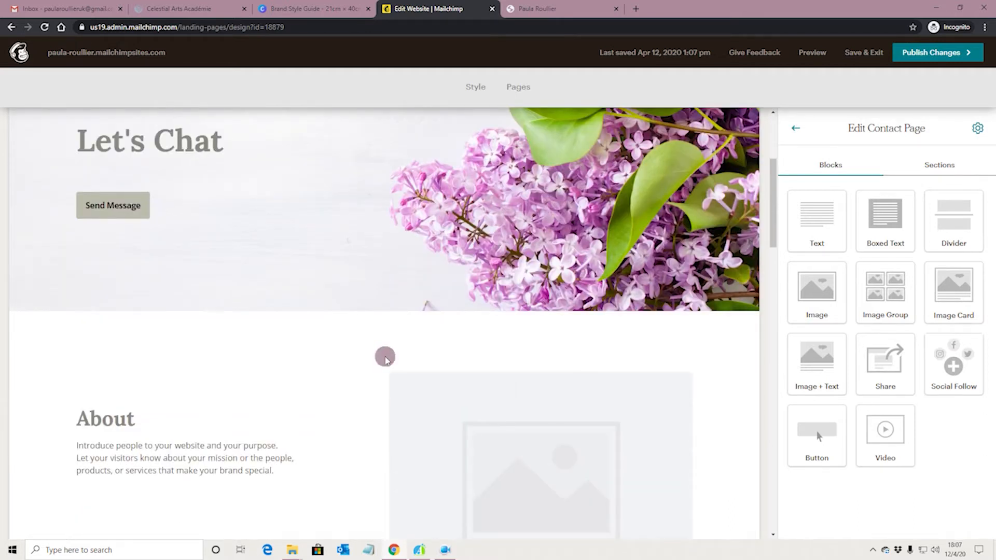
scroll(385, 358, "down", 1)
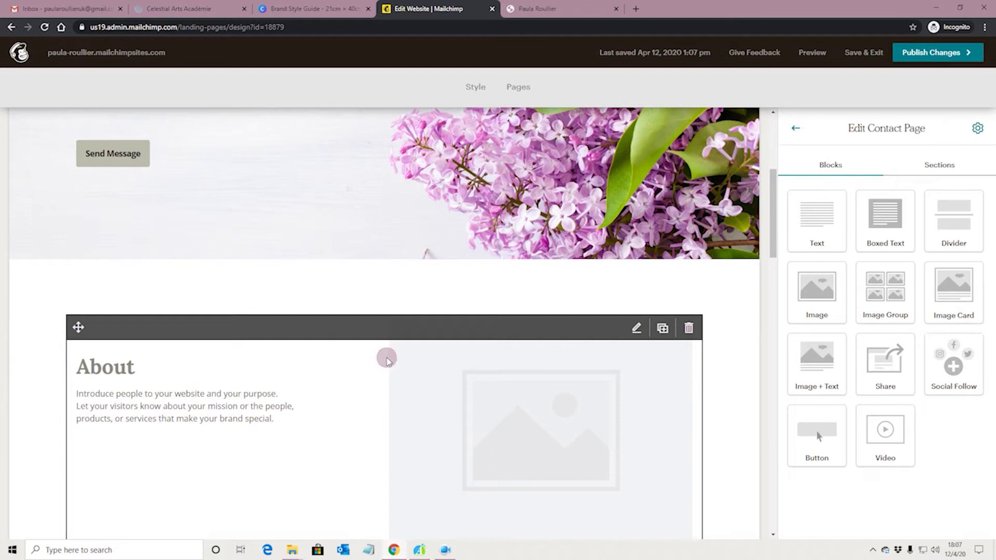
scroll(386, 359, "down", 8)
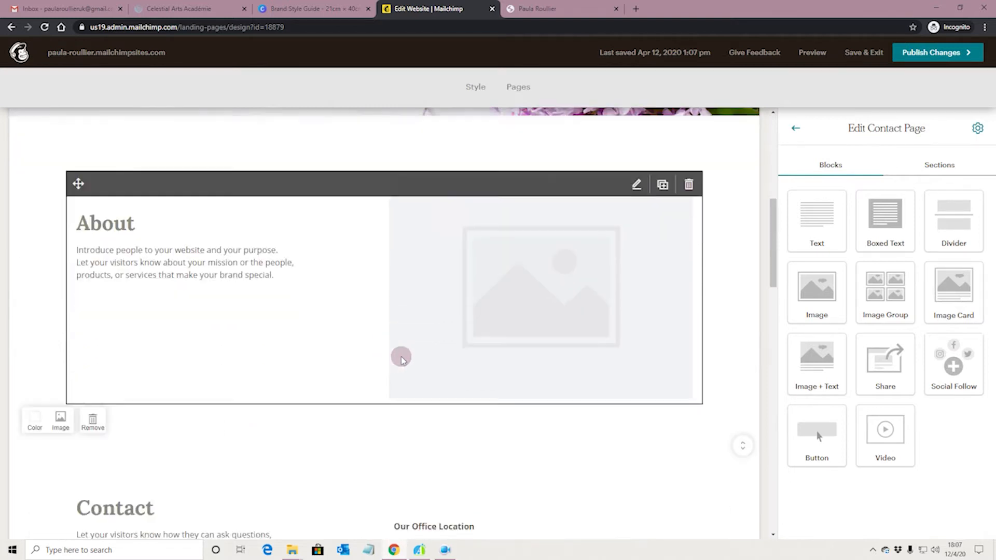
scroll(433, 337, "up", 2)
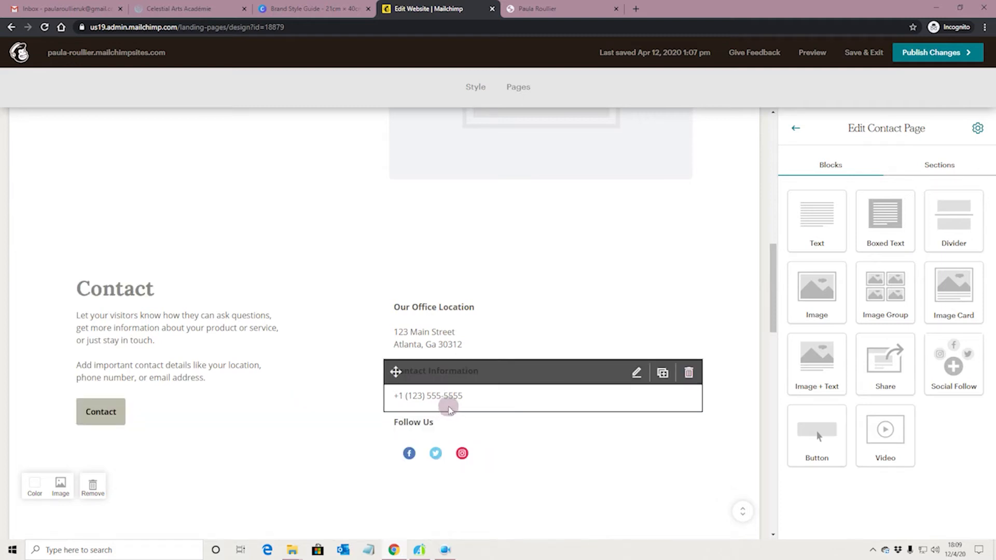
Step: Review the Testimonials and Subscribe sections, back to Let's Chat, then select the Follow Us block
scroll(447, 407, "down", 12)
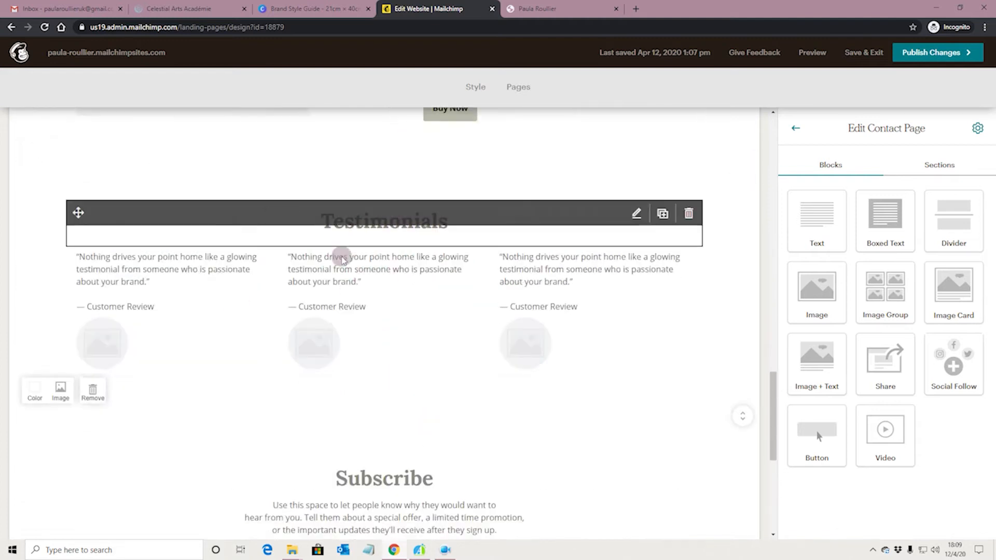
scroll(424, 299, "down", 2)
scroll(423, 298, "up", 3)
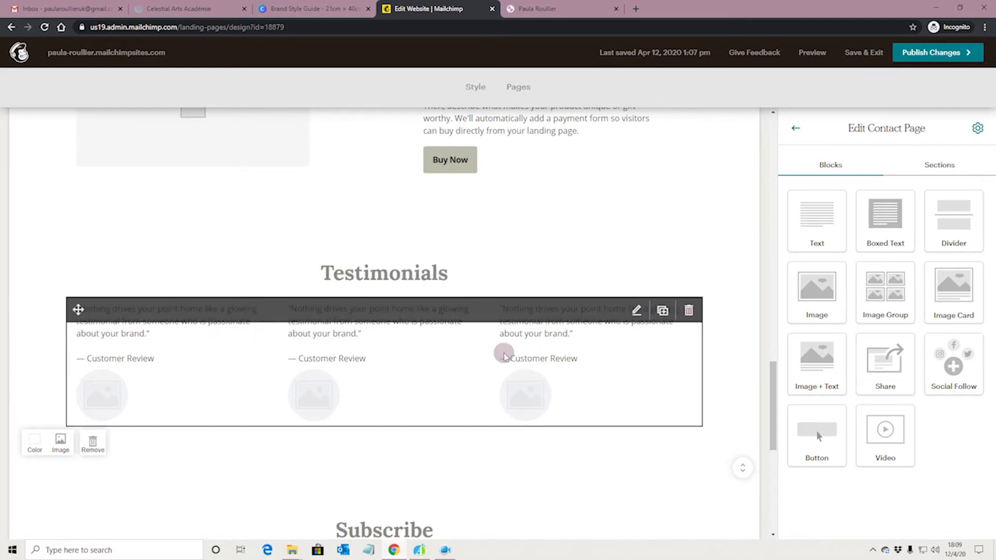
scroll(440, 354, "down", 1)
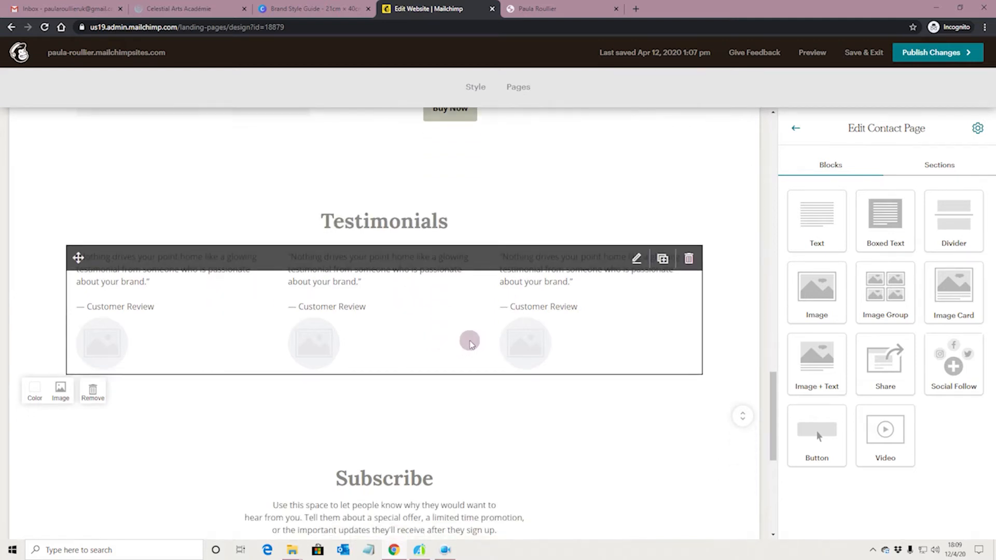
scroll(446, 336, "down", 1)
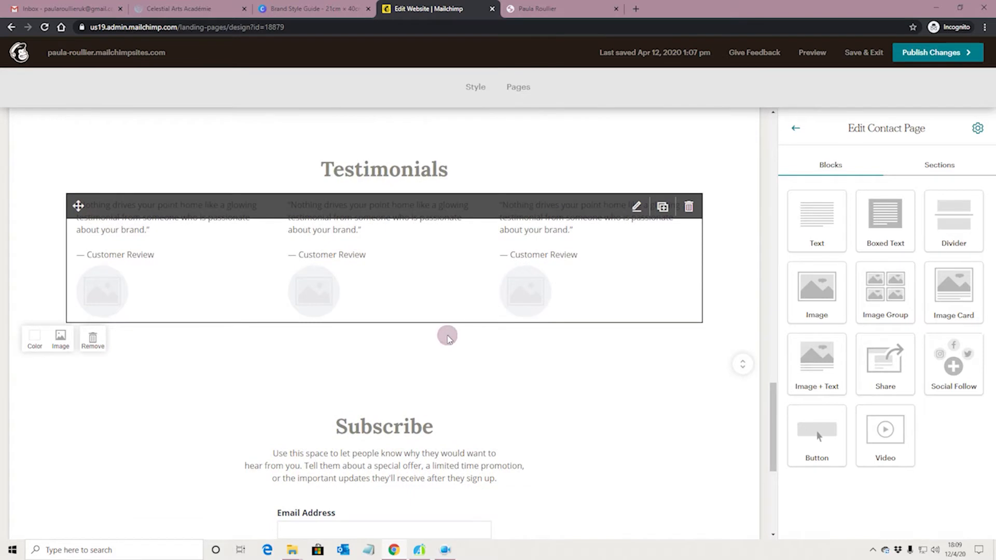
scroll(439, 310, "up", 1)
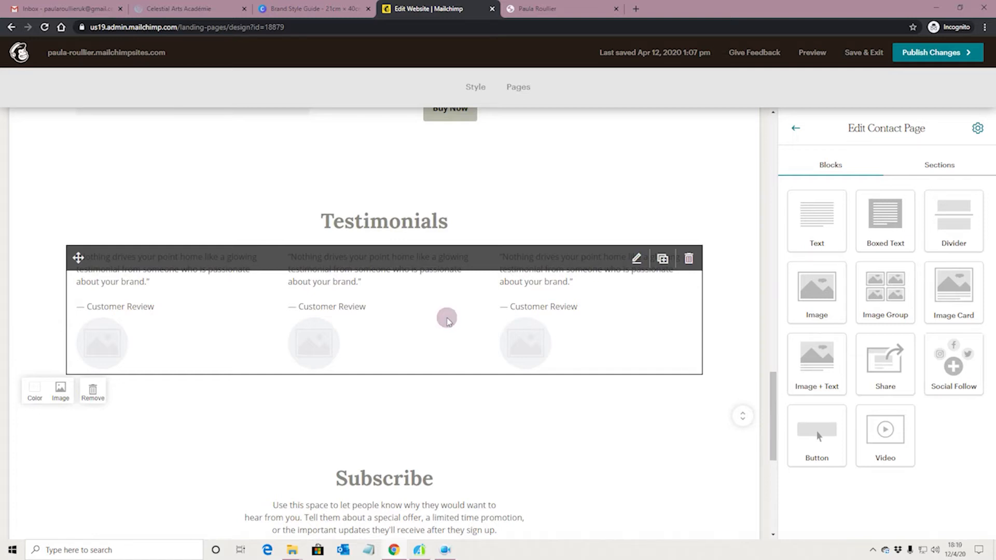
scroll(451, 320, "down", 4)
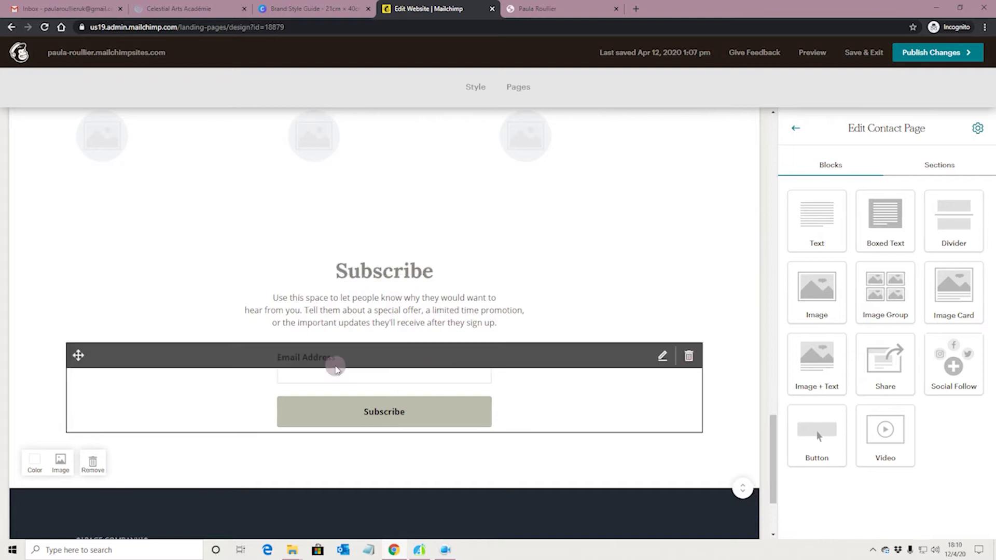
scroll(392, 377, "up", 1)
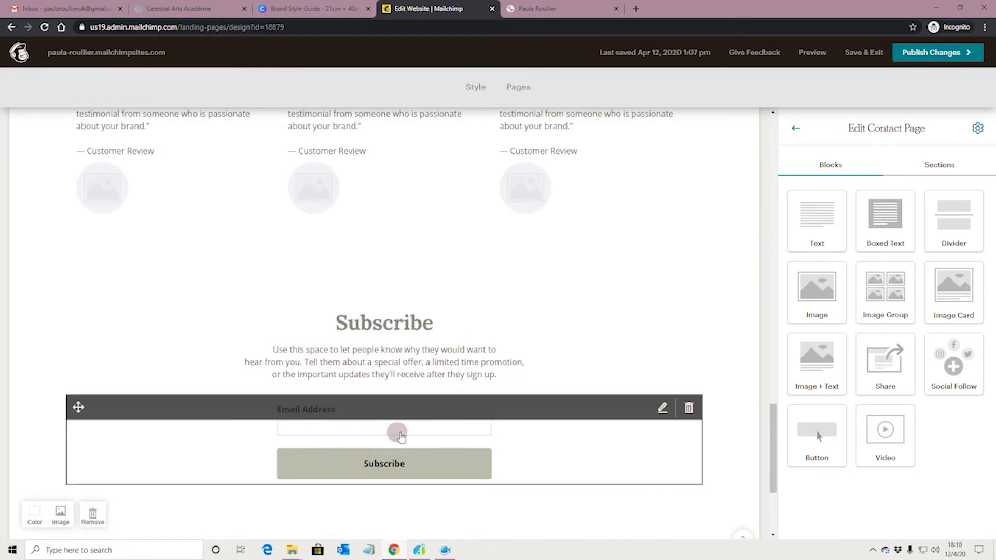
scroll(398, 412, "up", 2)
scroll(410, 421, "up", 1)
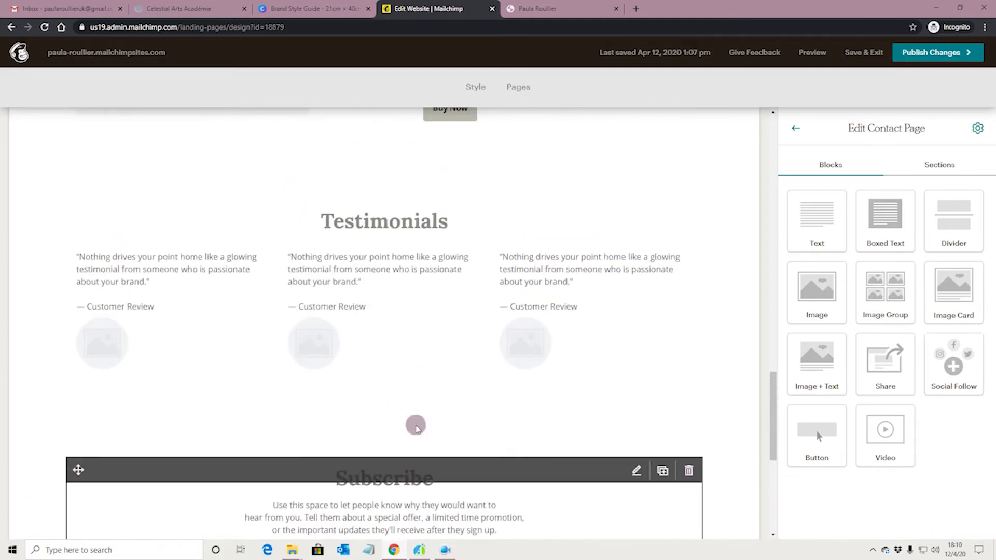
scroll(423, 430, "up", 3)
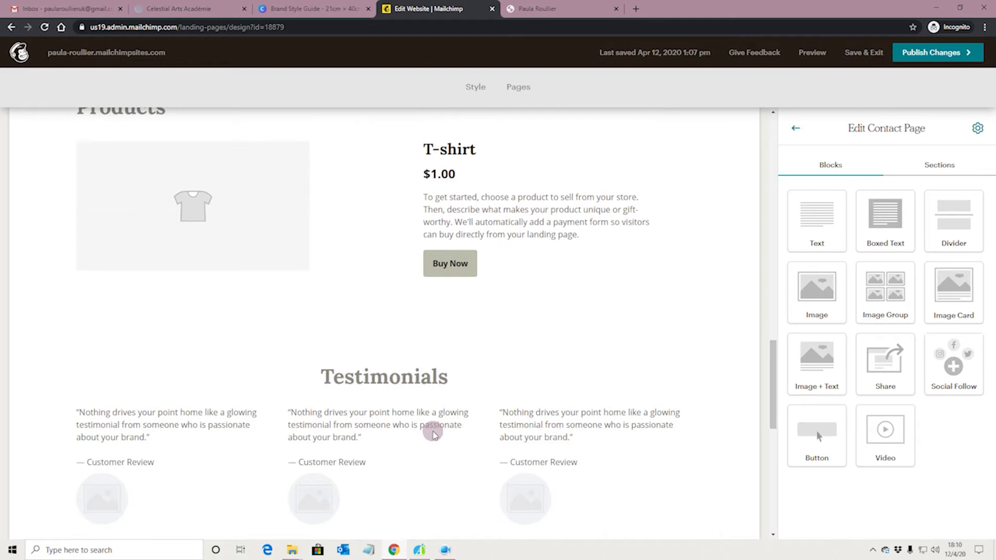
scroll(433, 435, "up", 10)
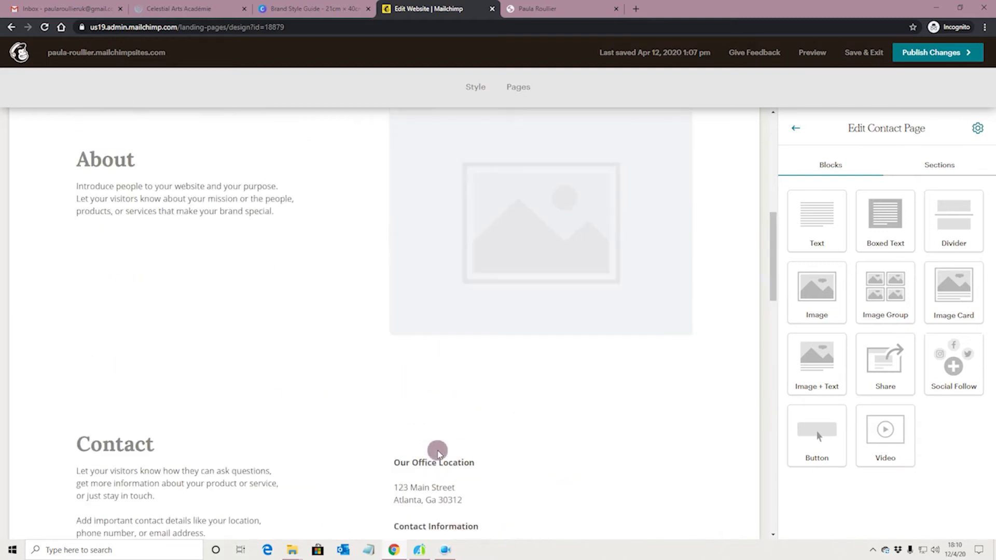
scroll(437, 453, "up", 3)
scroll(437, 452, "up", 3)
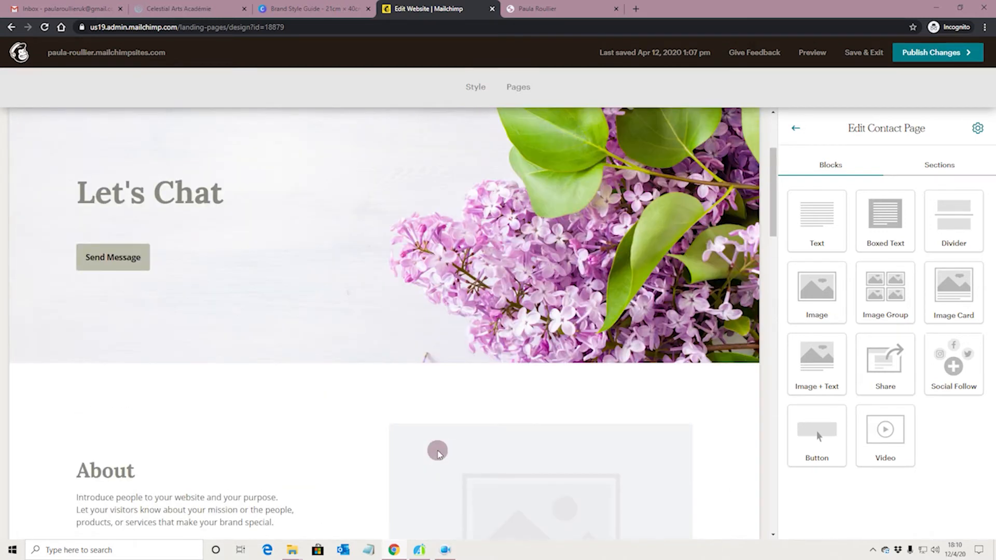
scroll(425, 455, "down", 2)
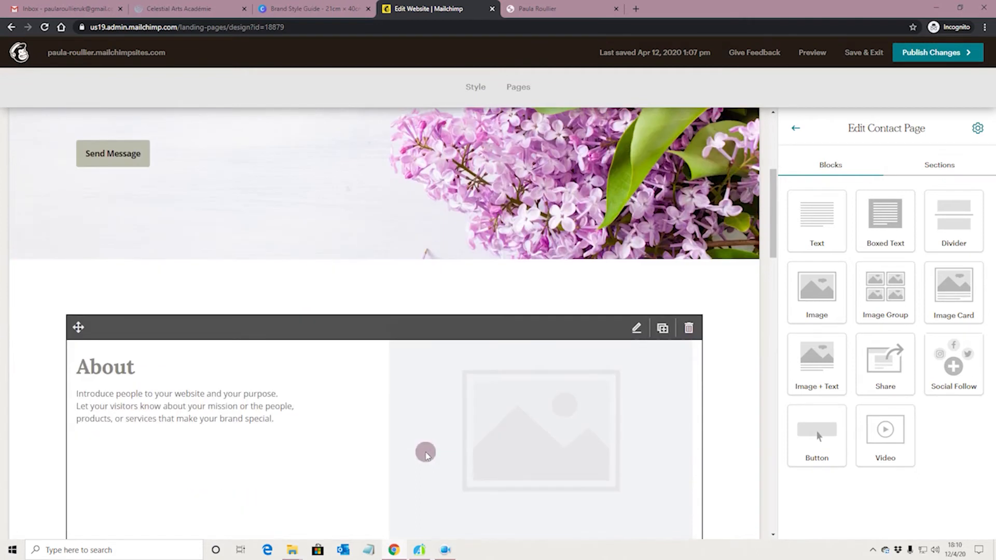
scroll(424, 451, "down", 3)
scroll(408, 452, "down", 3)
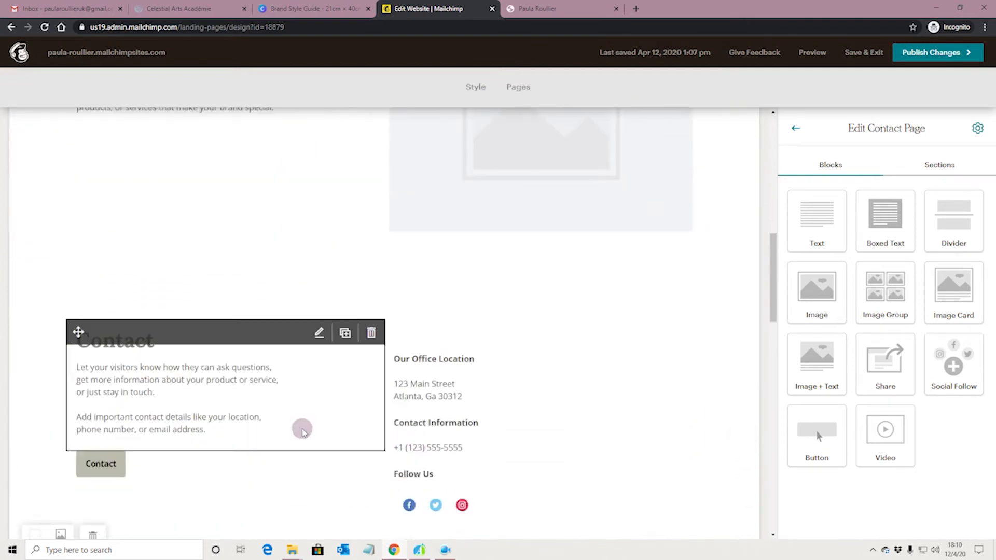
scroll(396, 407, "down", 2)
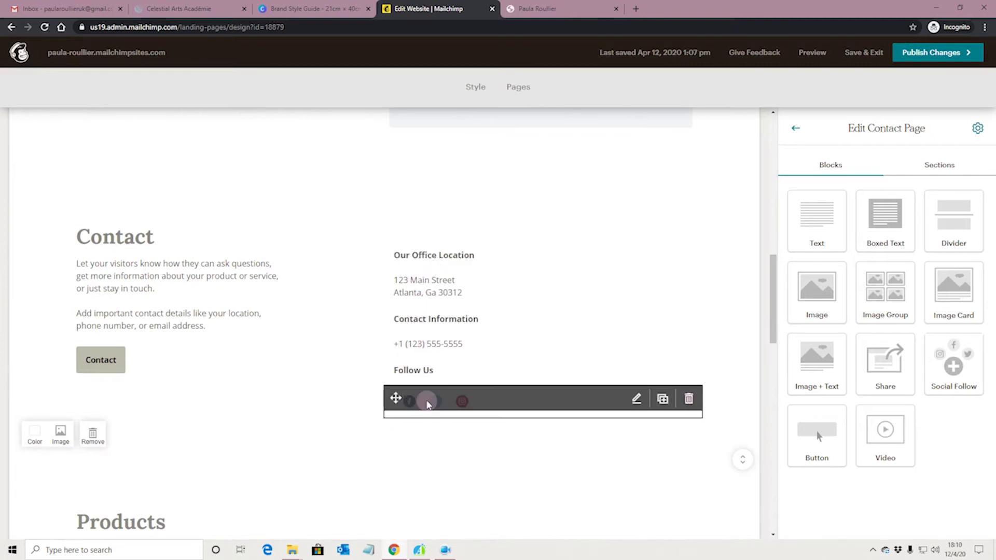
left_click(425, 401)
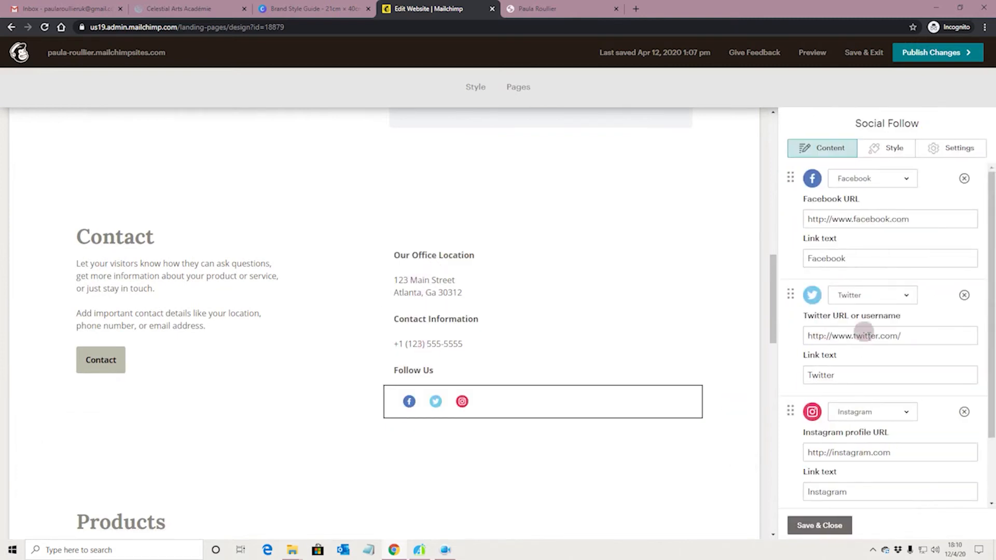
Step: Change the Twitter social link to LinkedIn, then to YouTube
left_click(917, 339)
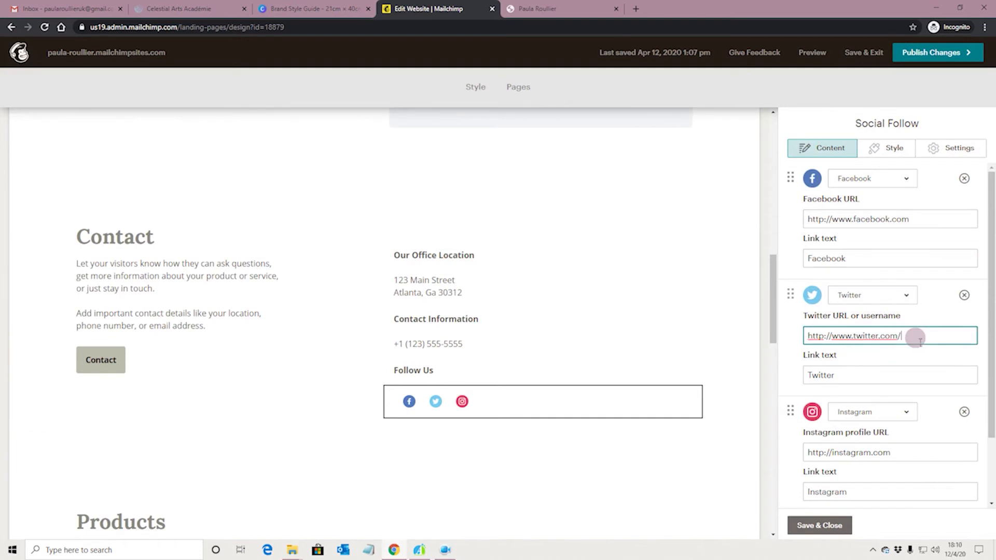
left_click(905, 295)
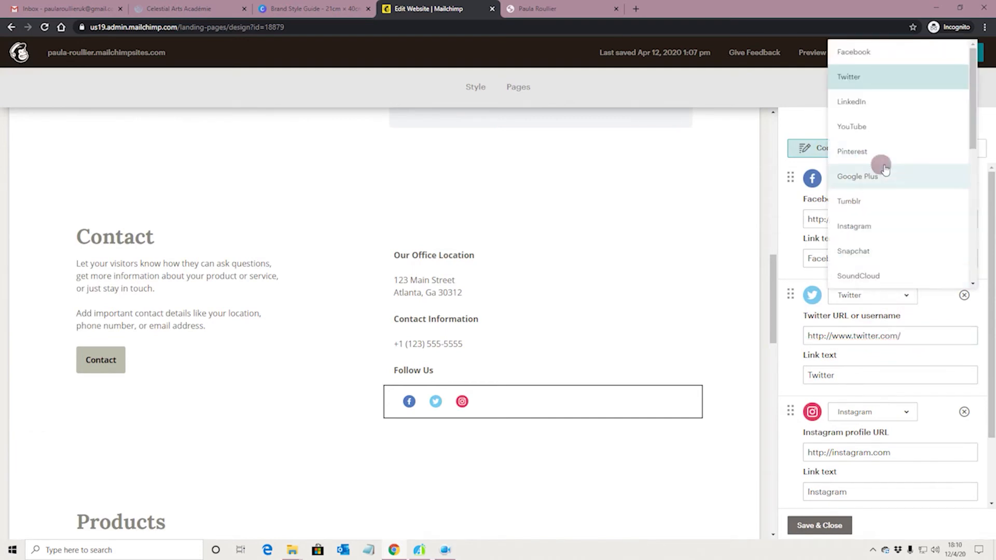
left_click(877, 114)
scroll(884, 272, "down", 1)
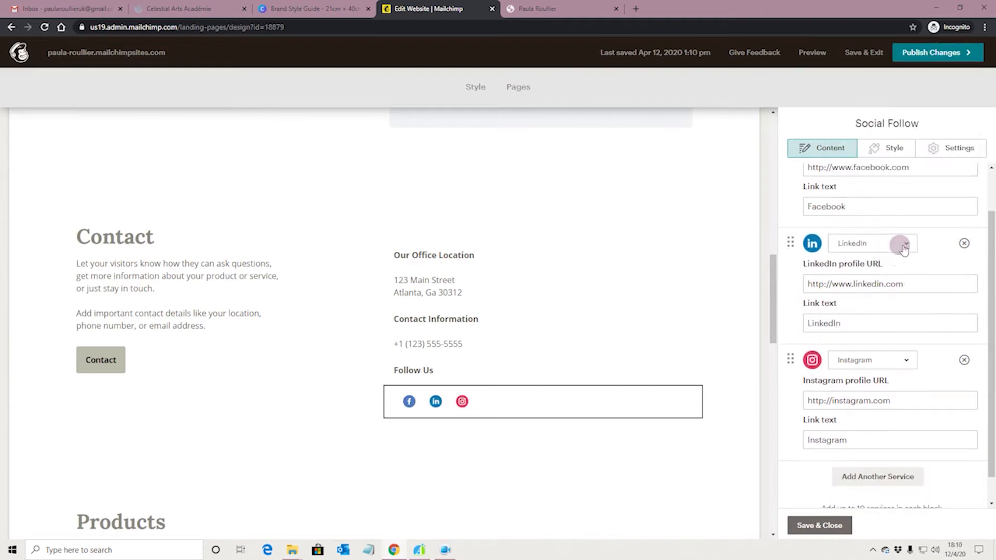
left_click(903, 248)
left_click(884, 340)
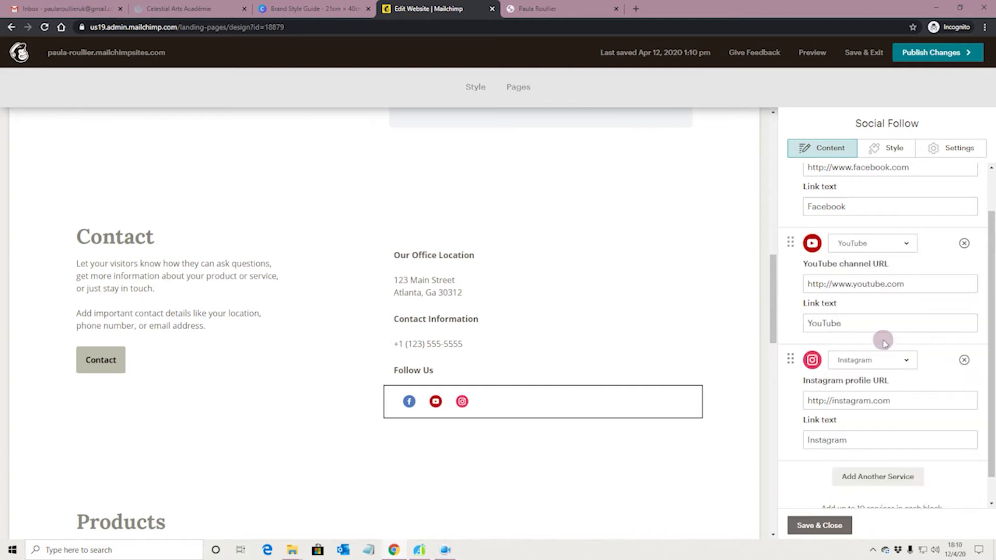
scroll(885, 342, "down", 1)
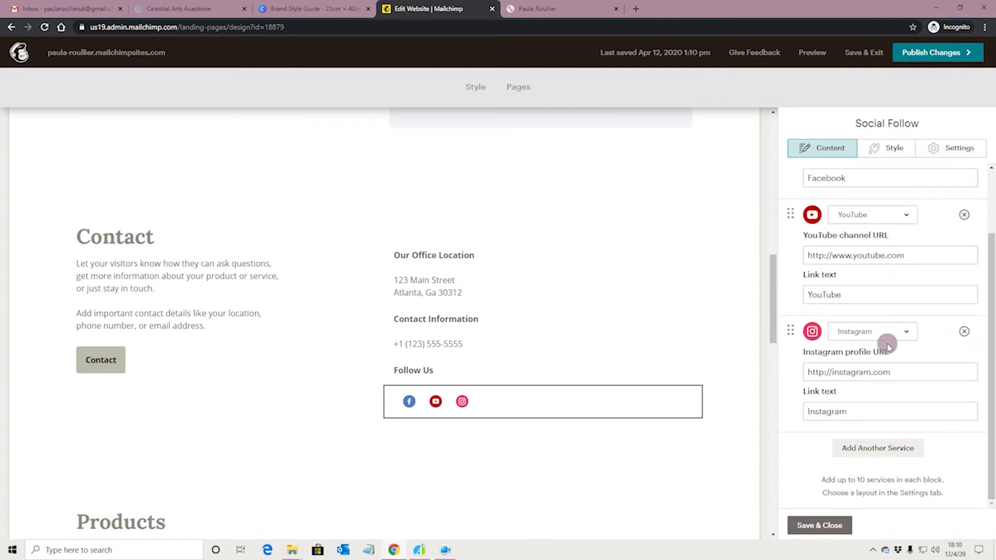
scroll(888, 347, "up", 2)
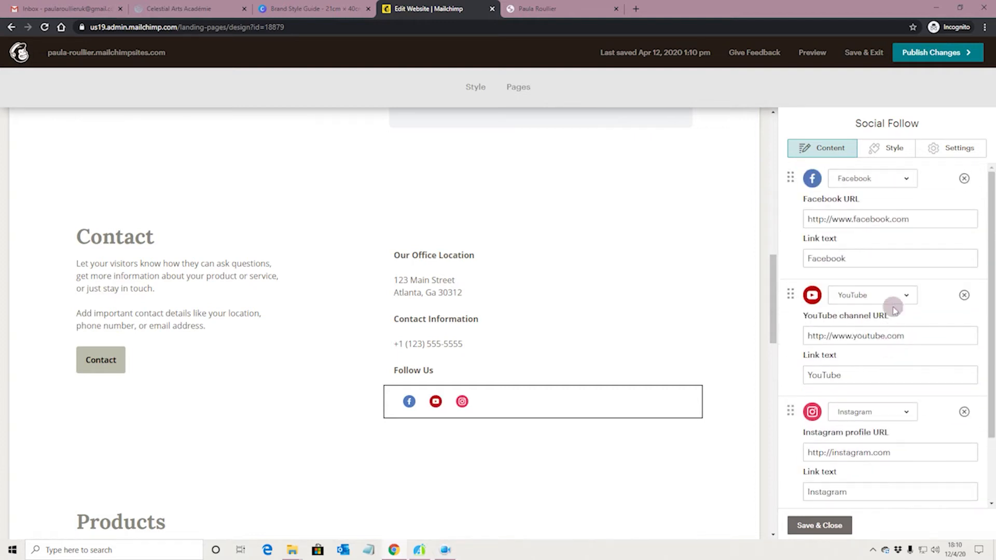
Step: Select the Facebook link URL and switch to the Follow Us block's Settings tab
left_click(916, 222)
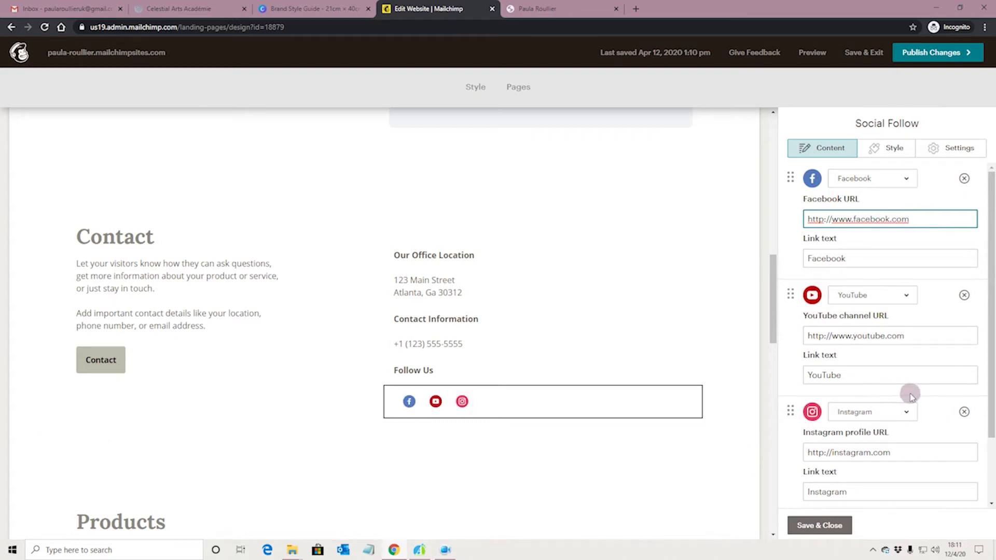
scroll(923, 396, "down", 3)
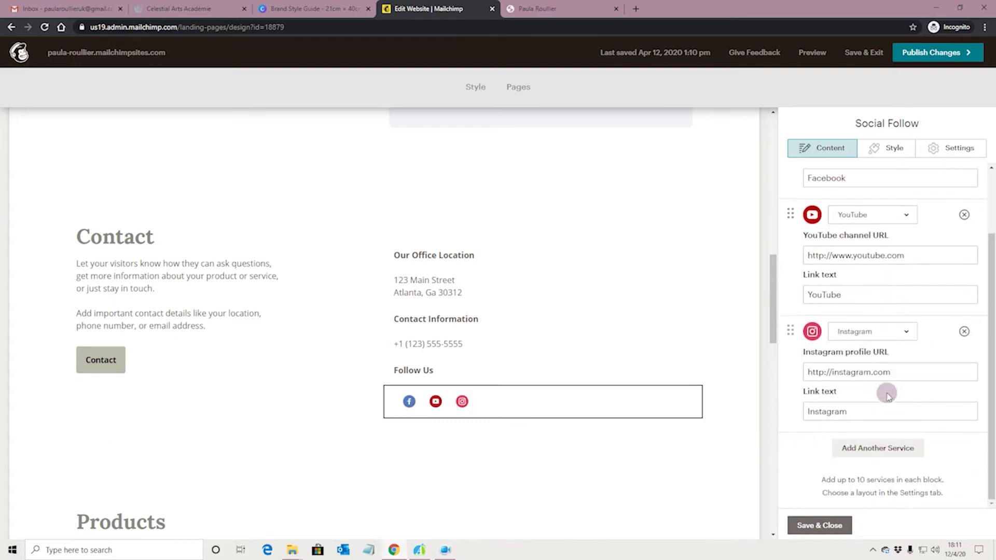
scroll(892, 397, "up", 3)
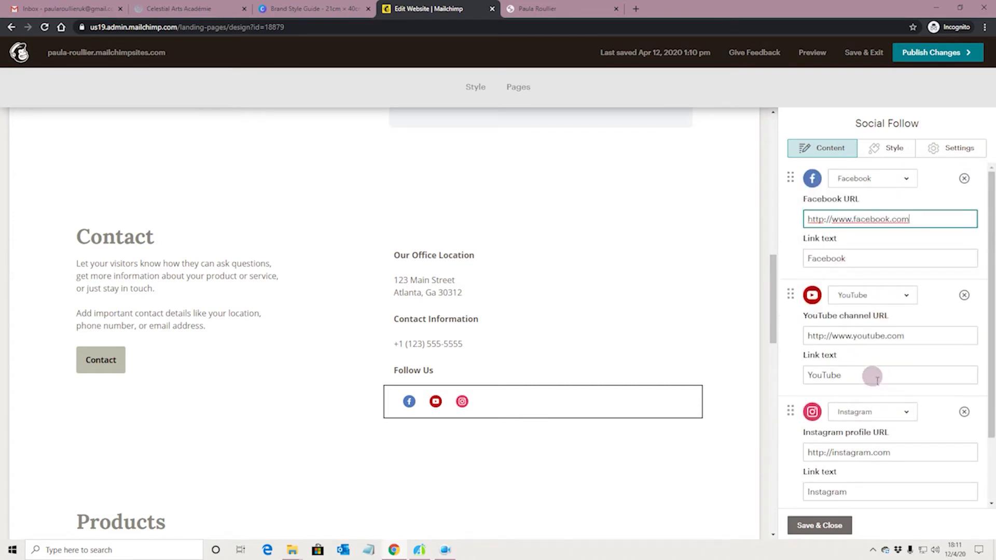
left_click(951, 148)
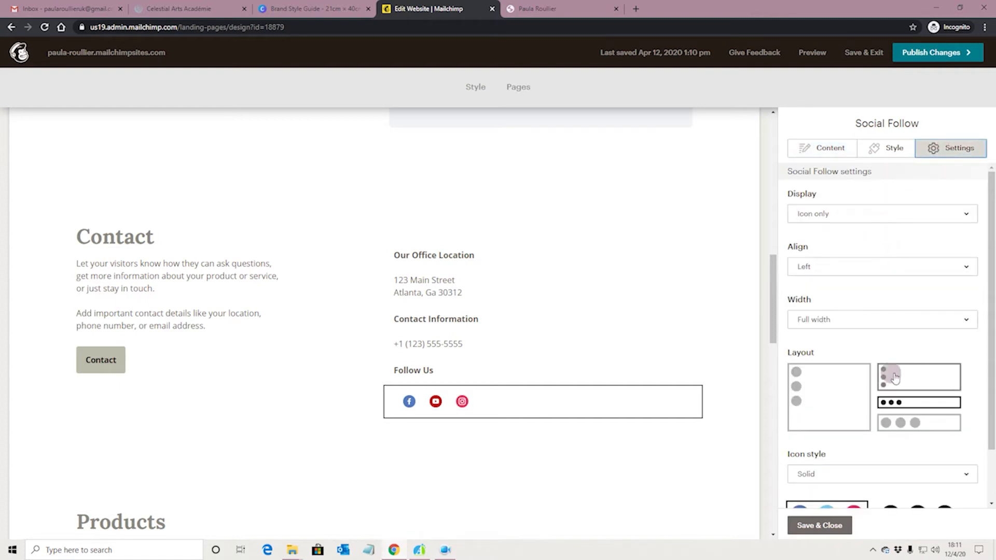
Step: Try the stacked and row layouts for the social icons at small and large sizes
left_click(831, 403)
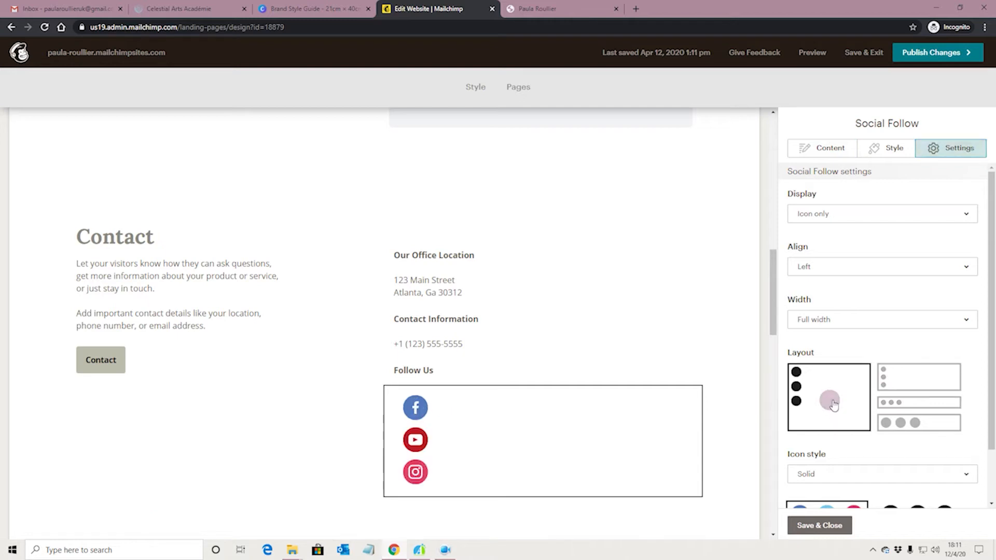
scroll(832, 402, "down", 1)
left_click(890, 327)
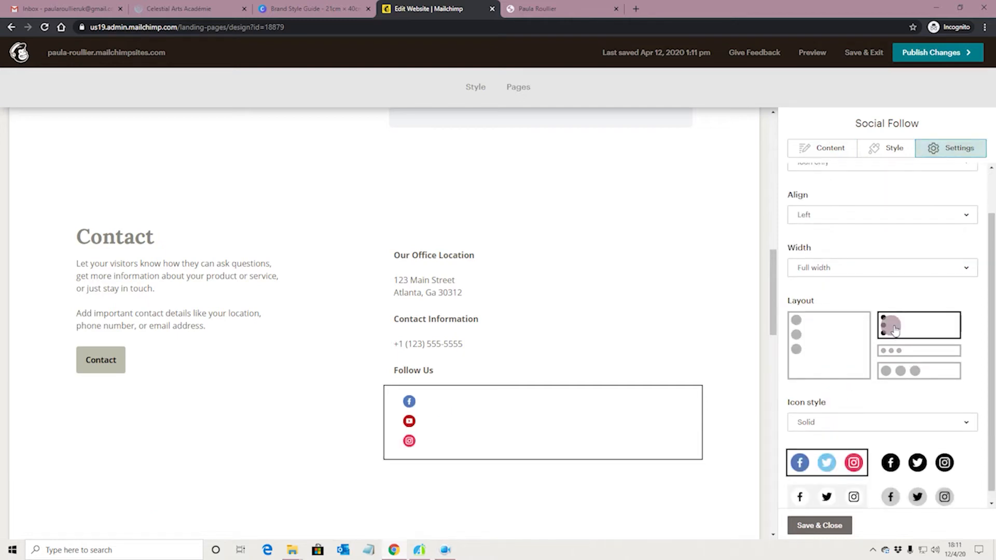
left_click(895, 351)
left_click(907, 371)
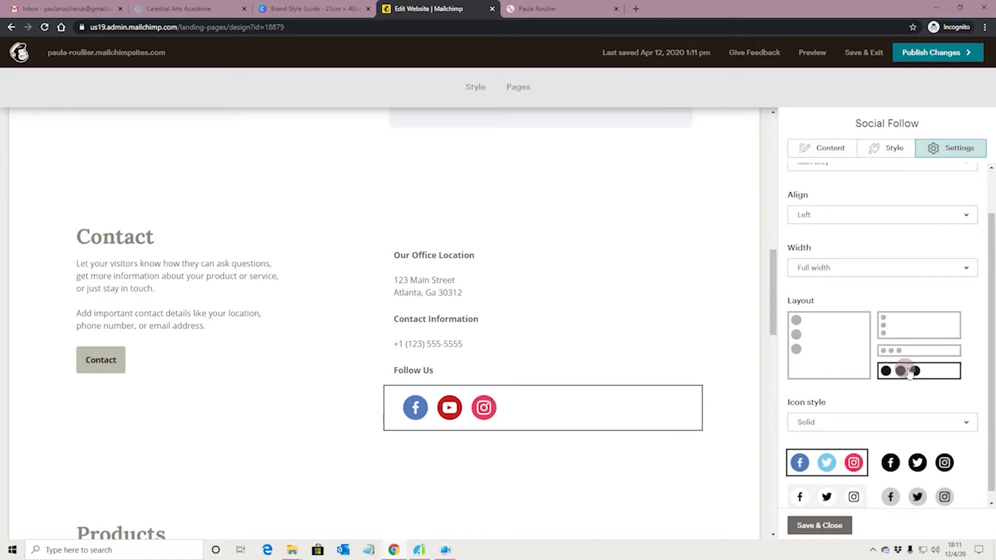
scroll(856, 363, "down", 1)
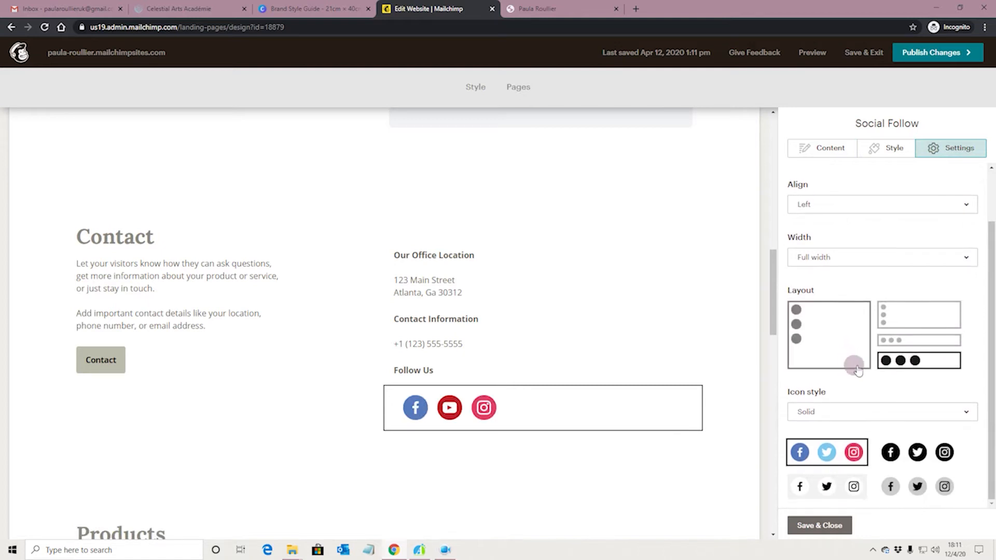
Step: Settle on solid, full-colour icons after trying the black, outlined and grey-circle styles
left_click(901, 459)
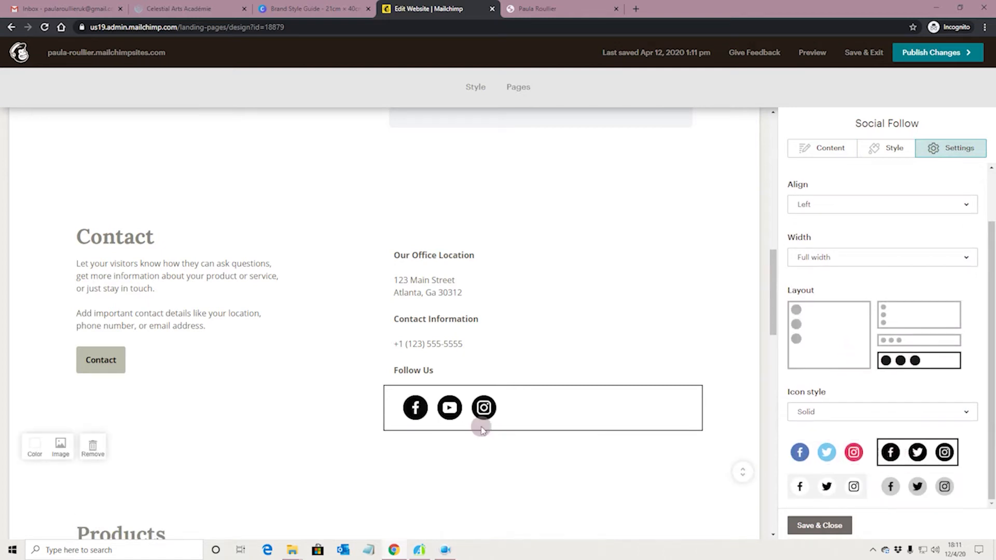
left_click(447, 377)
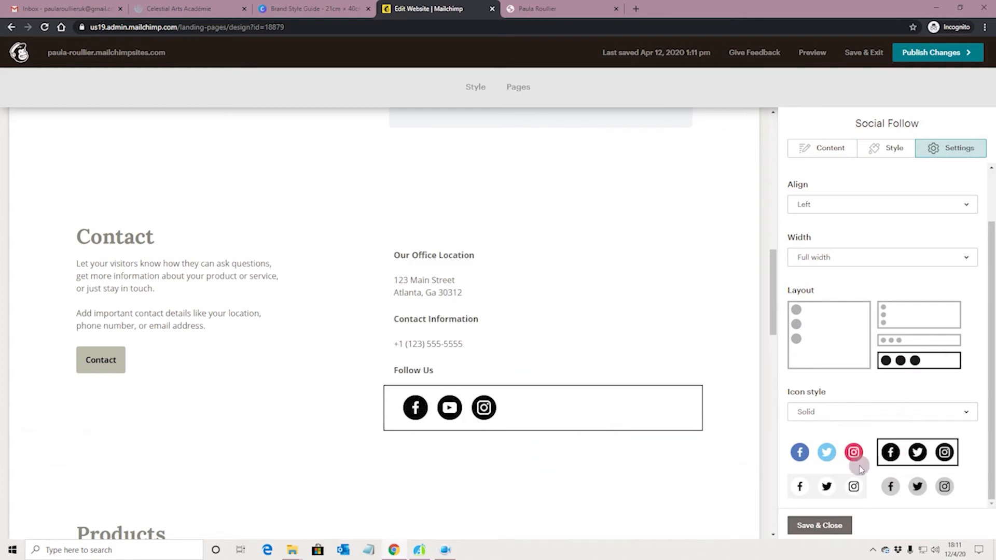
left_click(853, 484)
left_click(891, 488)
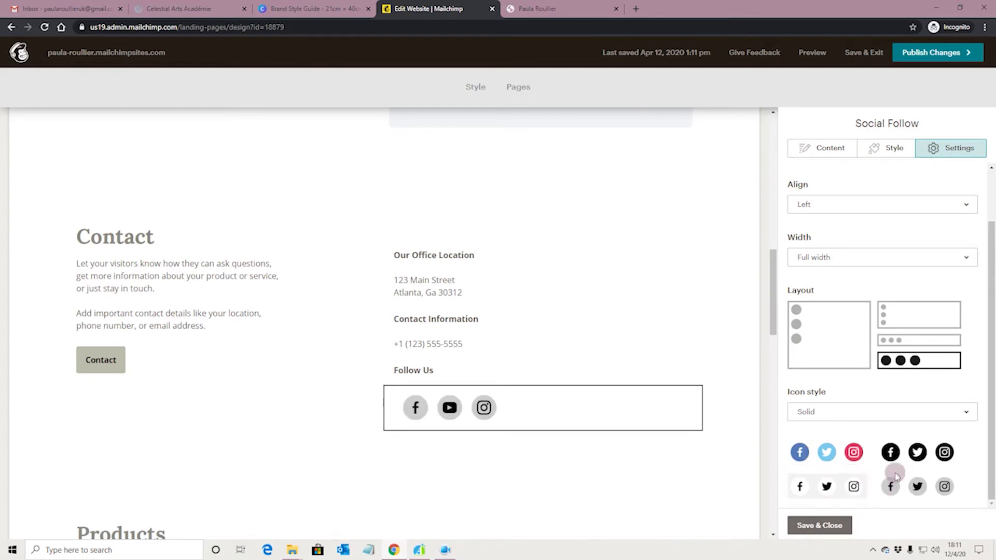
left_click(837, 455)
left_click(889, 410)
left_click(872, 460)
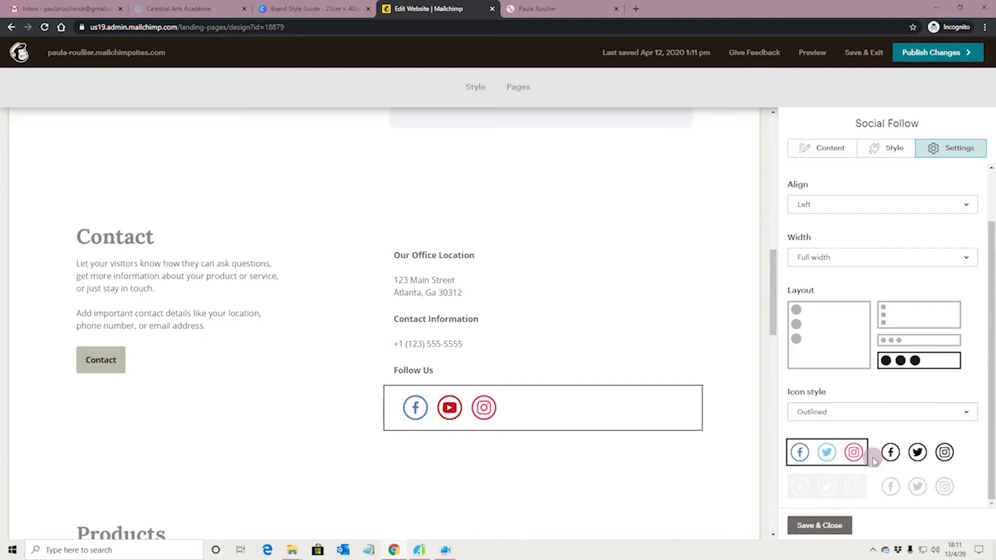
left_click(822, 413)
left_click(830, 440)
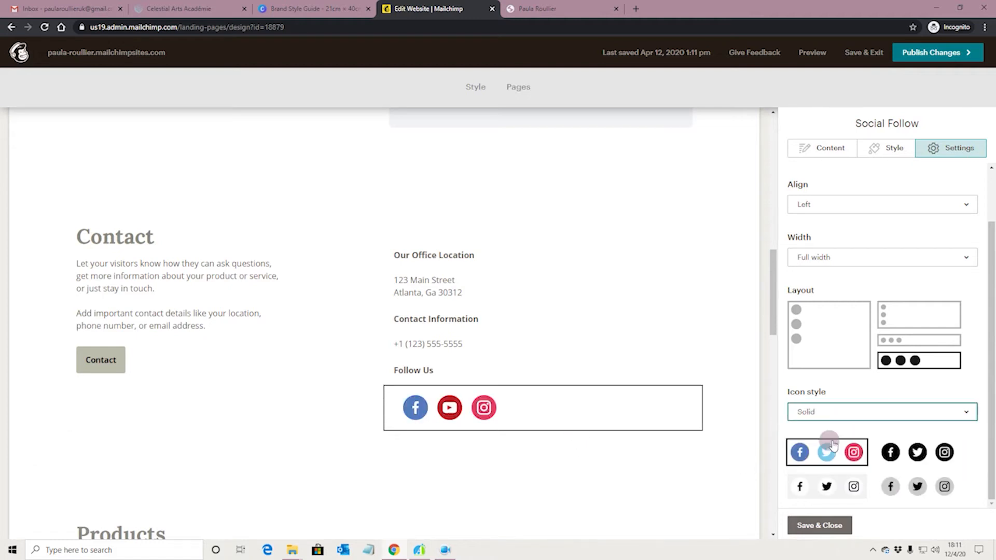
scroll(882, 420, "up", 2)
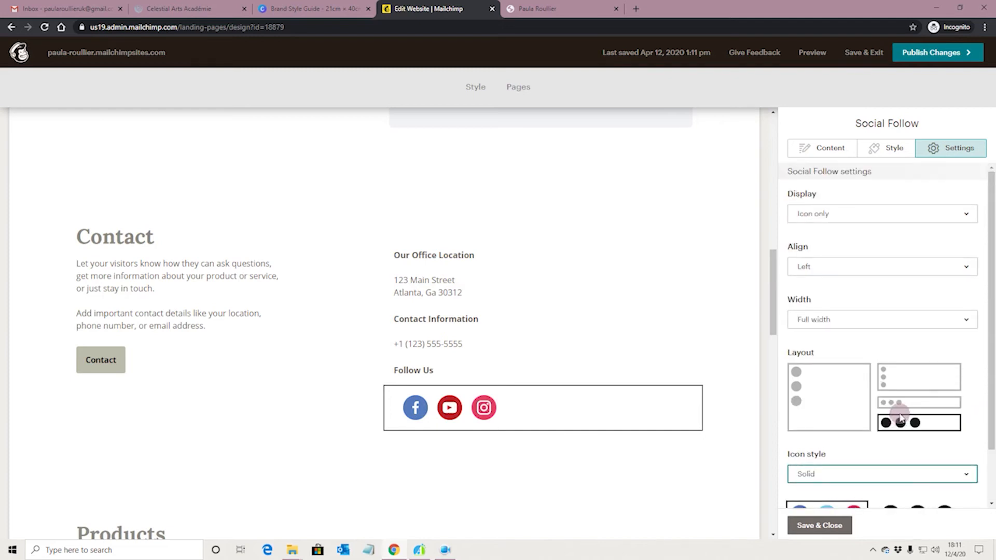
Step: Keep the social block full width and left-aligned after trying fit-content, centre and right
left_click(882, 320)
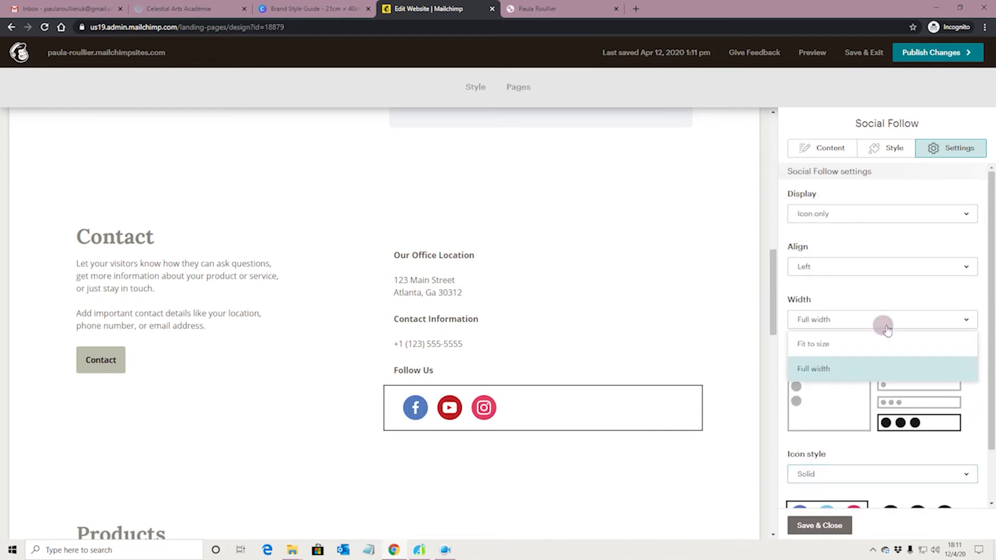
left_click(841, 347)
left_click(864, 322)
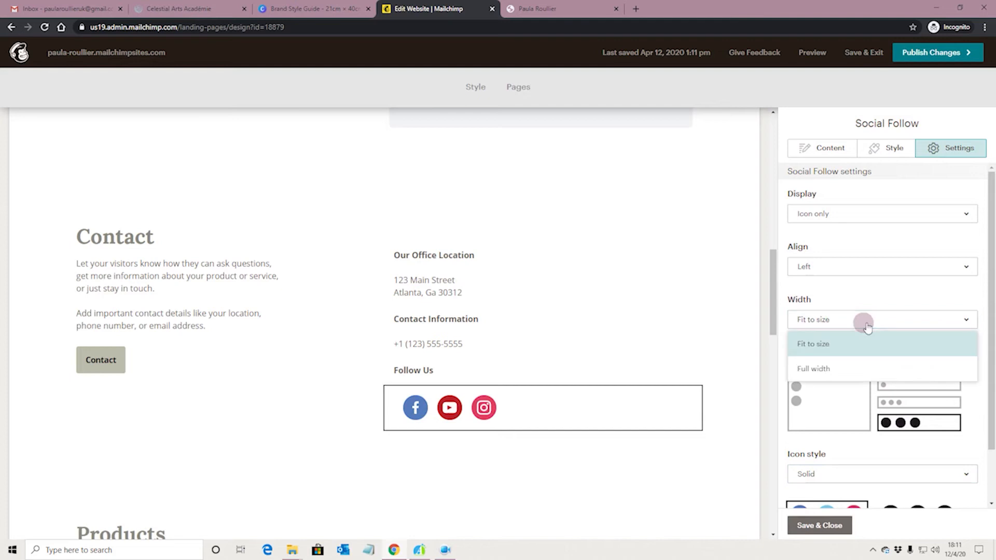
left_click(865, 367)
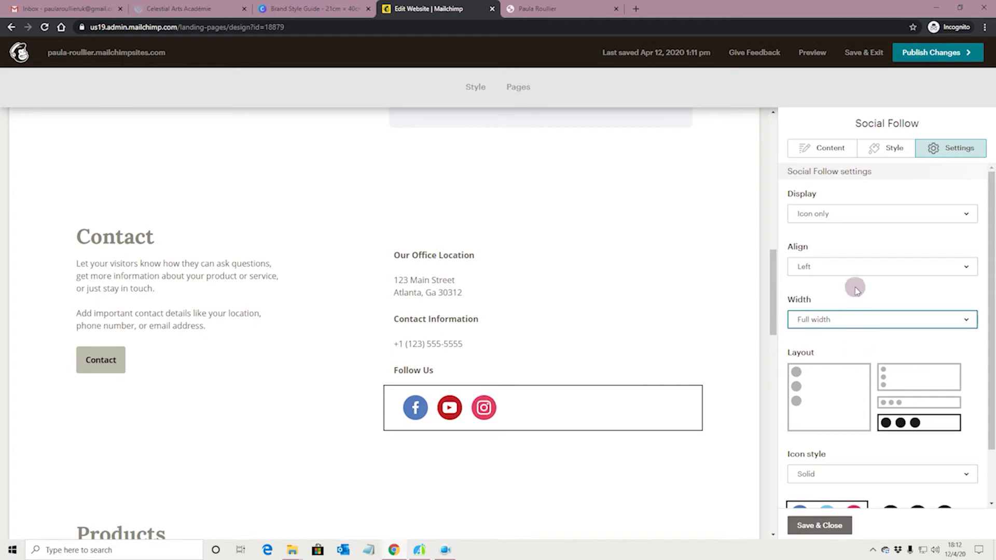
left_click(855, 267)
left_click(856, 315)
left_click(851, 265)
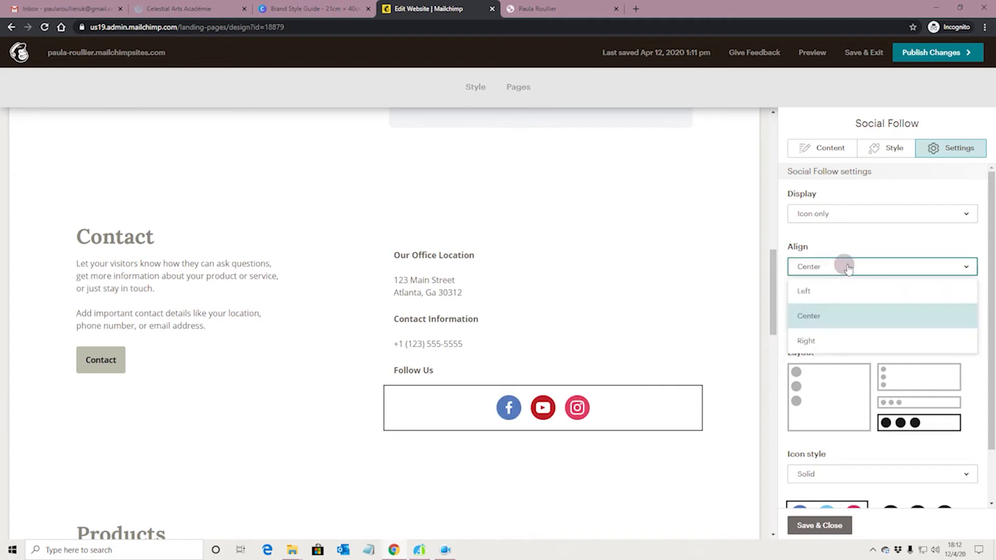
left_click(845, 341)
left_click(840, 265)
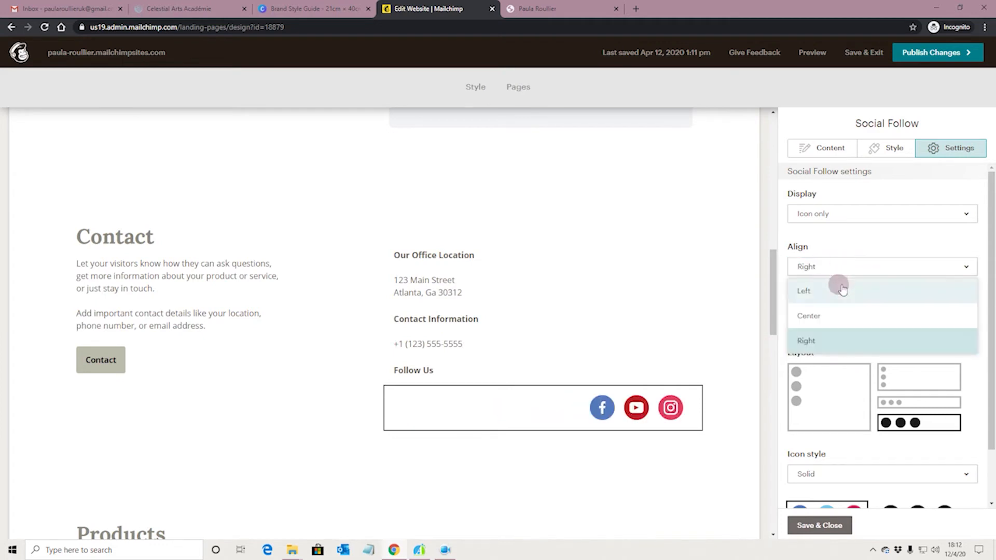
left_click(841, 289)
Step: Try icon-and-text and text-only display for the social links, keeping them left-aligned
left_click(850, 213)
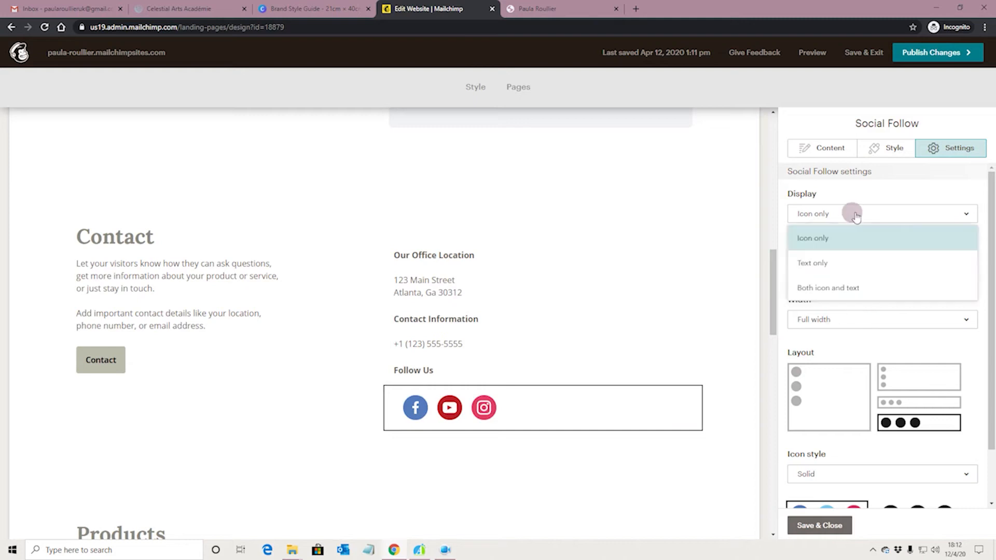
left_click(858, 288)
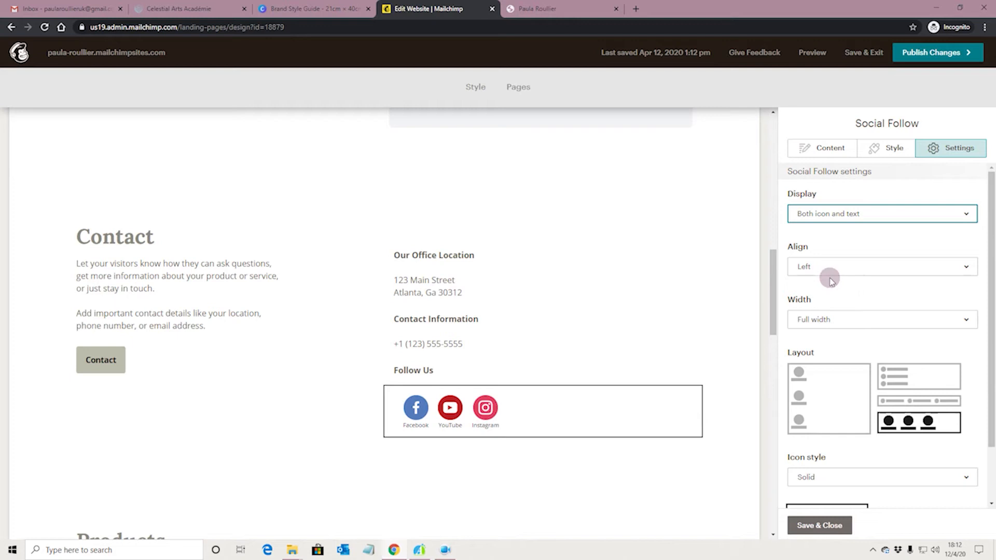
left_click(849, 215)
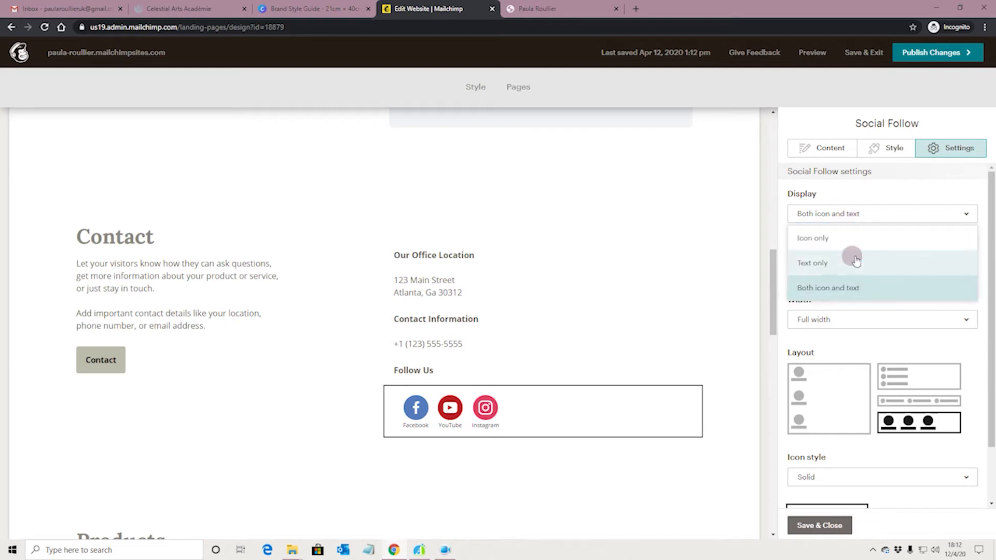
left_click(853, 260)
left_click(856, 214)
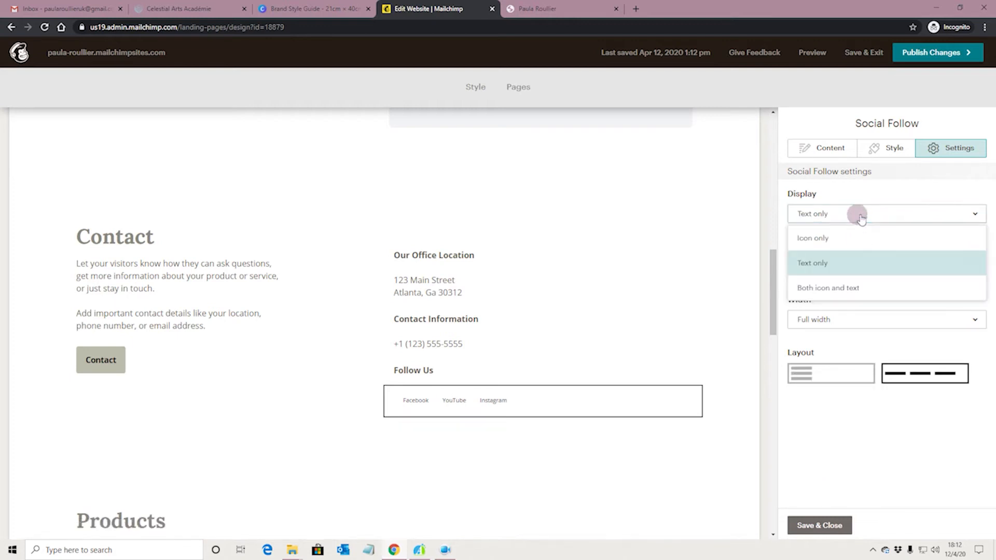
left_click(861, 287)
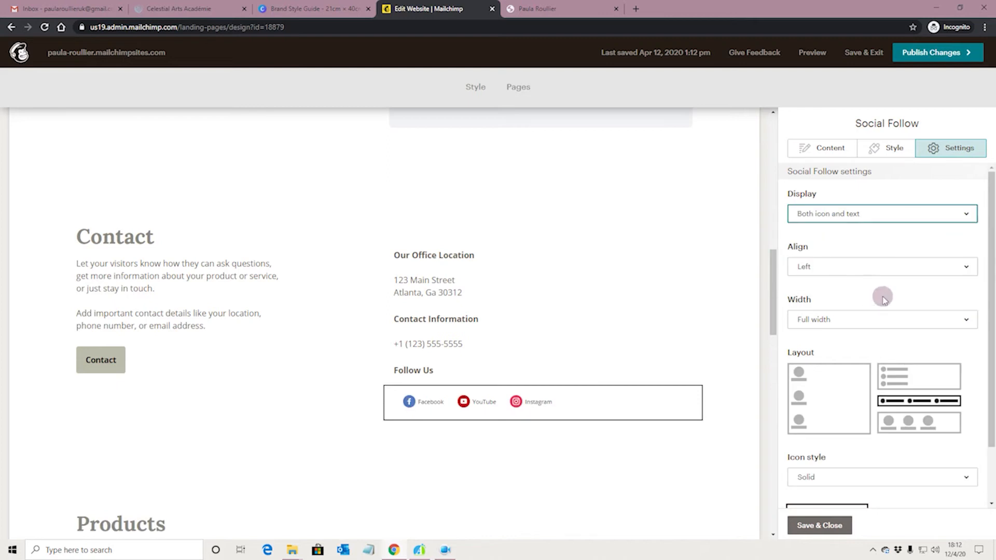
scroll(882, 300, "down", 1)
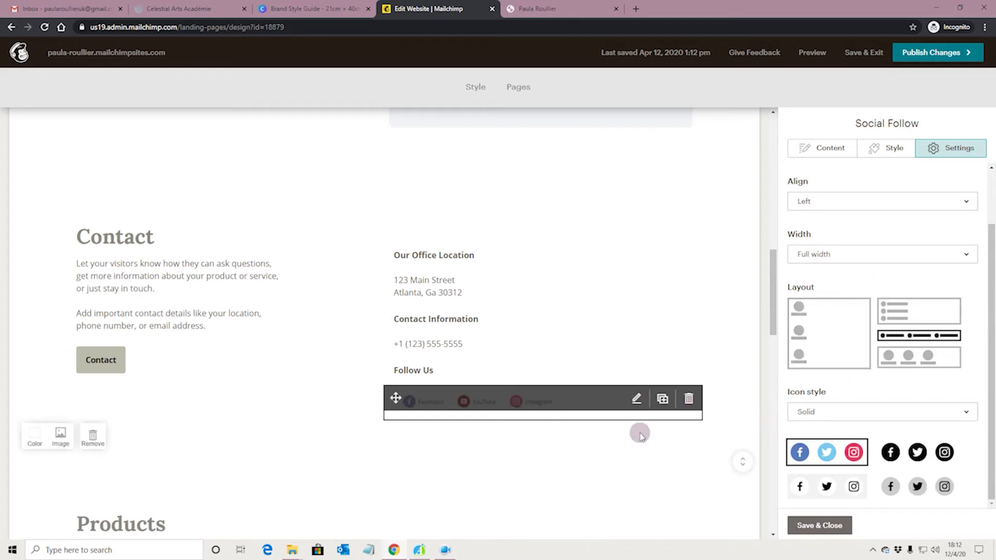
left_click(861, 202)
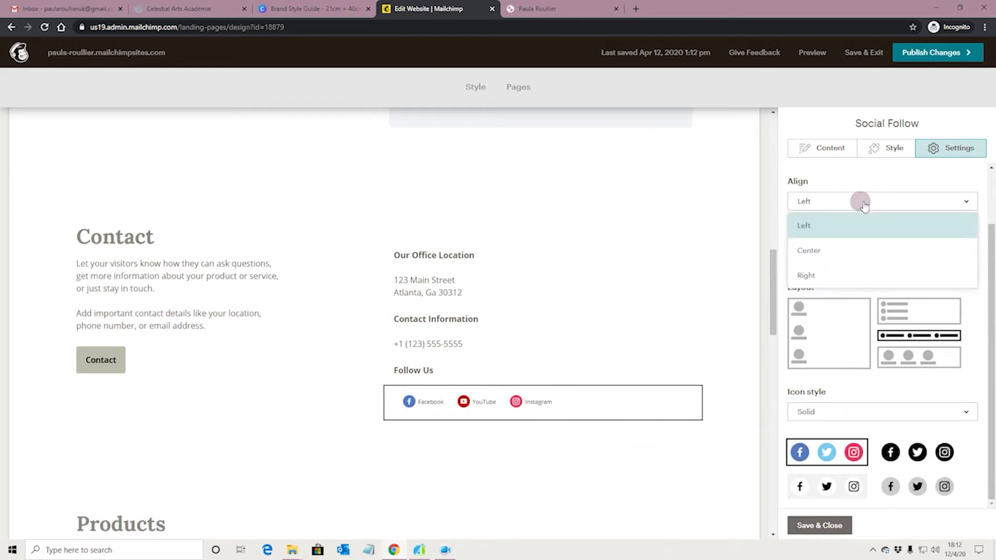
left_click(858, 226)
scroll(871, 289, "up", 3)
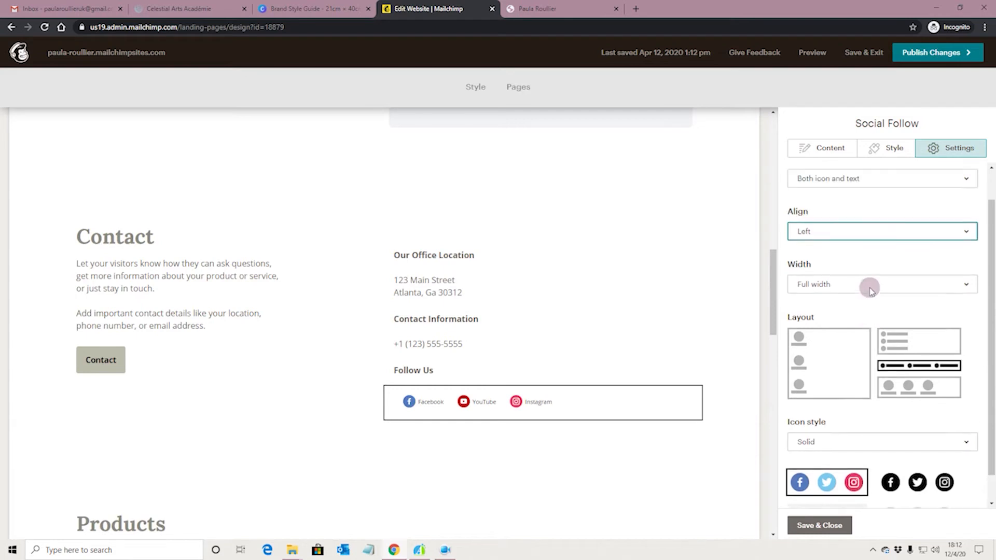
Step: Show the links as icons only, using the large-row layout with solid black icons
left_click(857, 213)
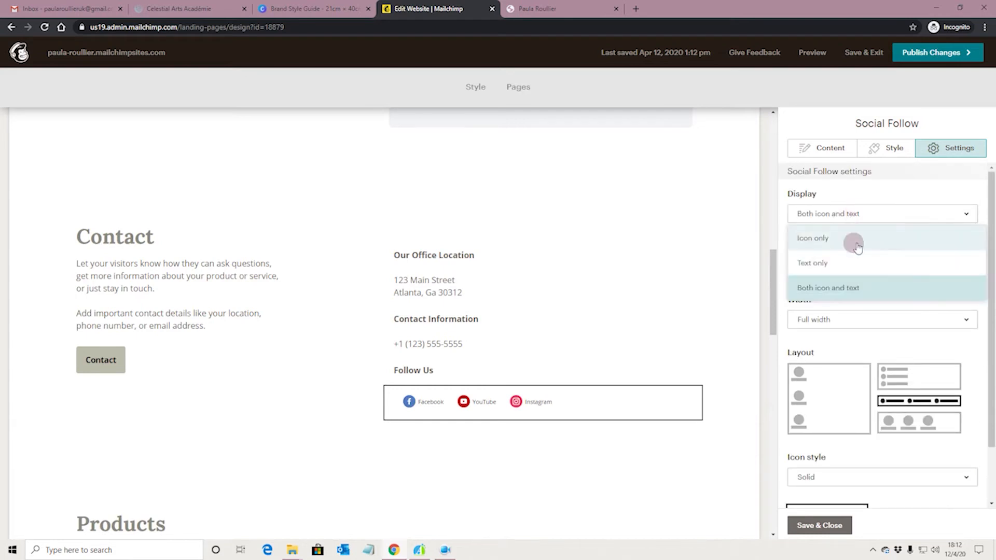
left_click(854, 240)
scroll(862, 357, "down", 2)
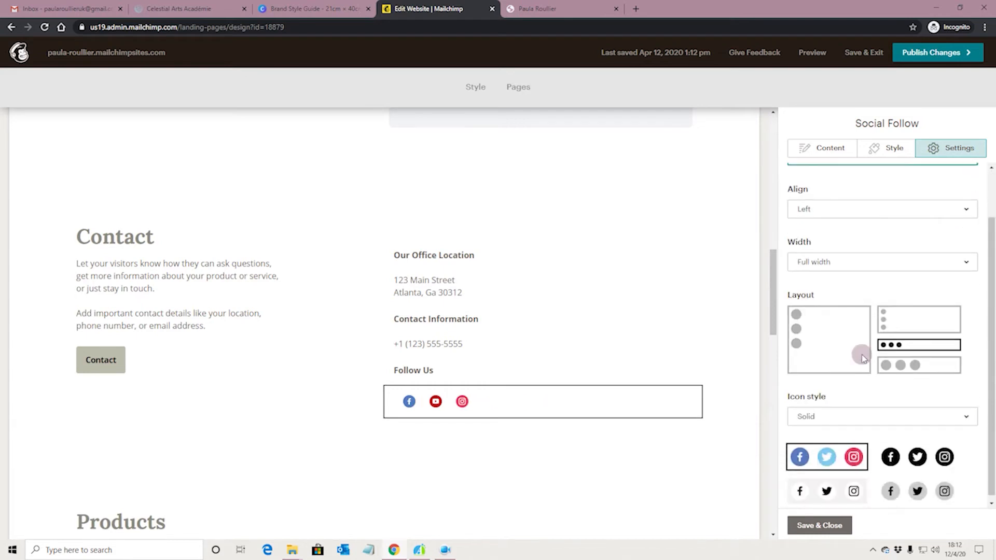
left_click(917, 362)
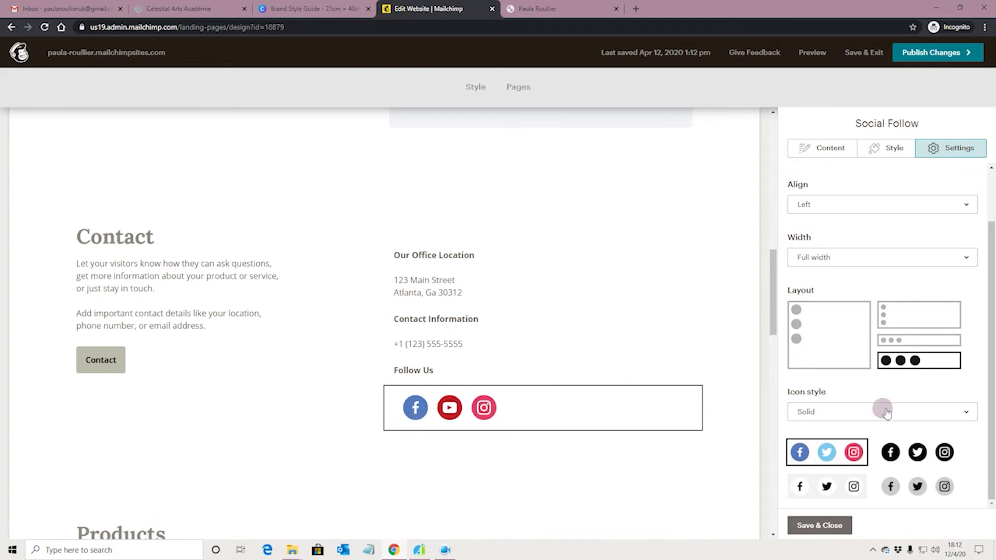
left_click(895, 453)
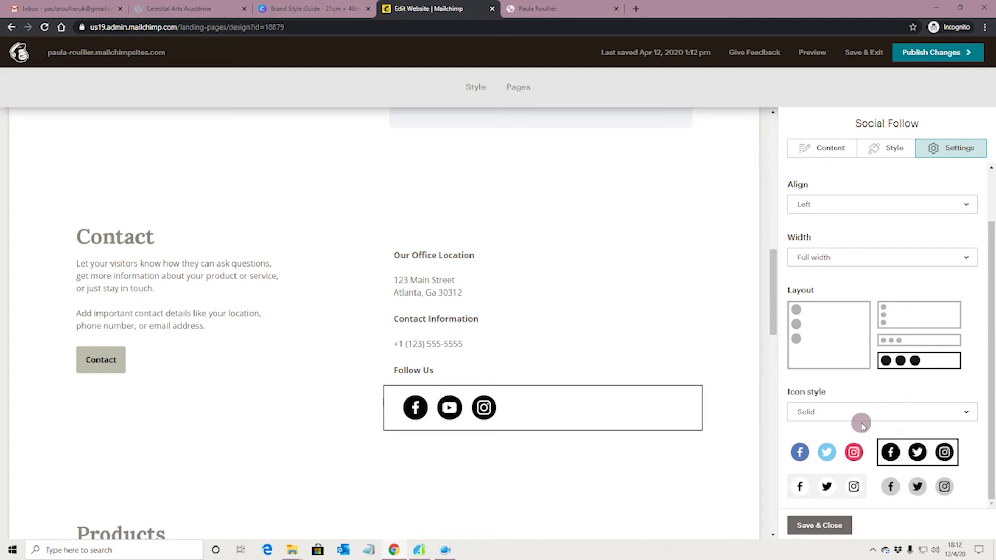
scroll(863, 428, "up", 2)
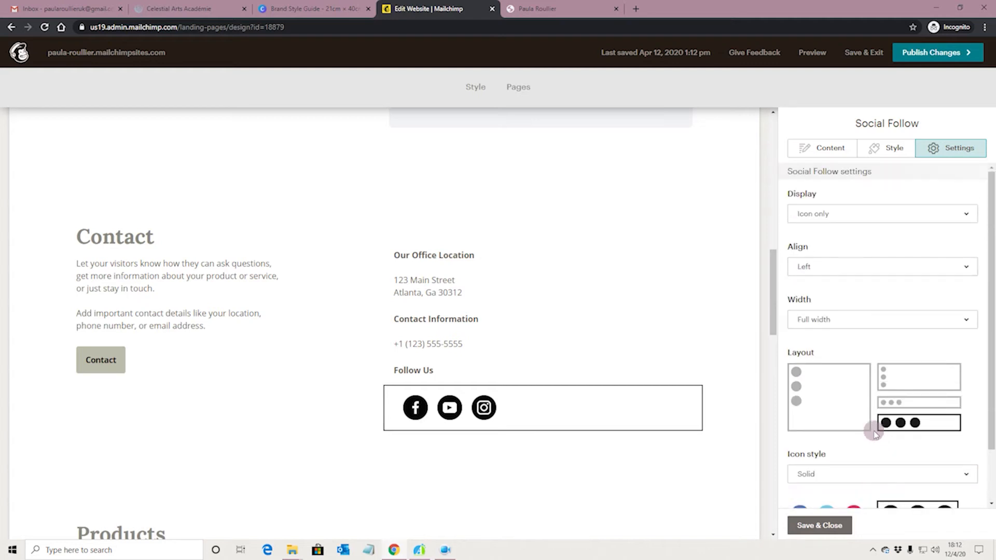
scroll(498, 387, "up", 3)
scroll(466, 459, "down", 2)
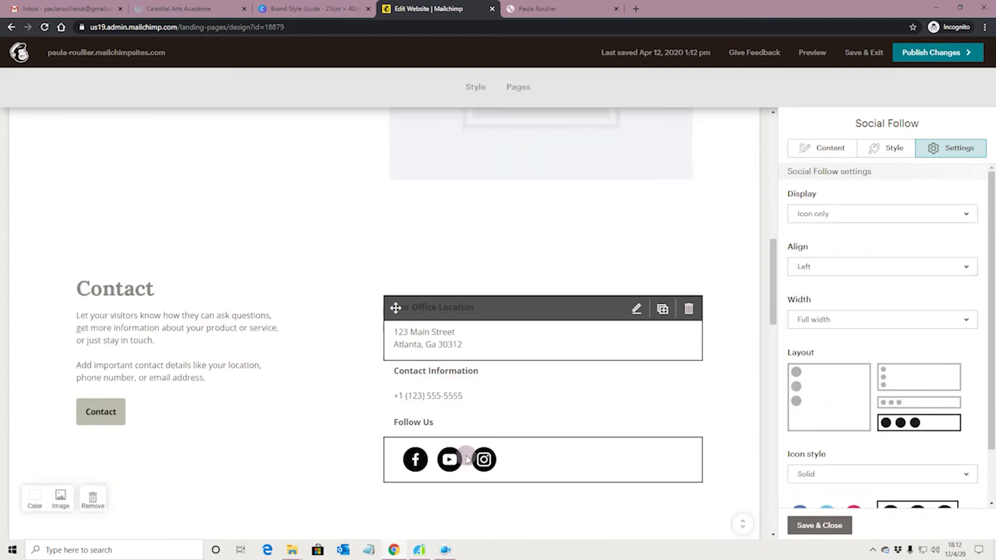
left_click(435, 384)
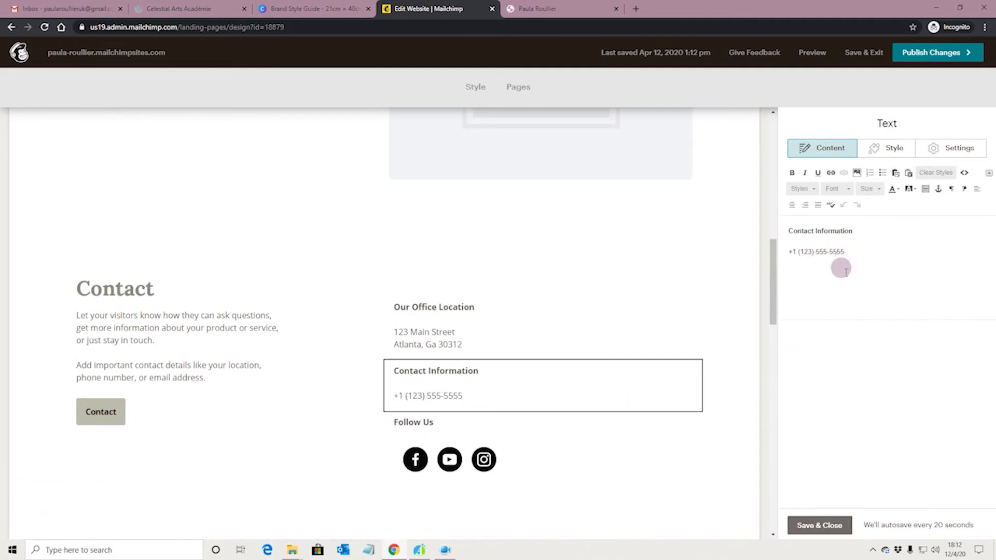
Step: Drag the Our Office Location text block below the Contact button in the left column
left_click(505, 335)
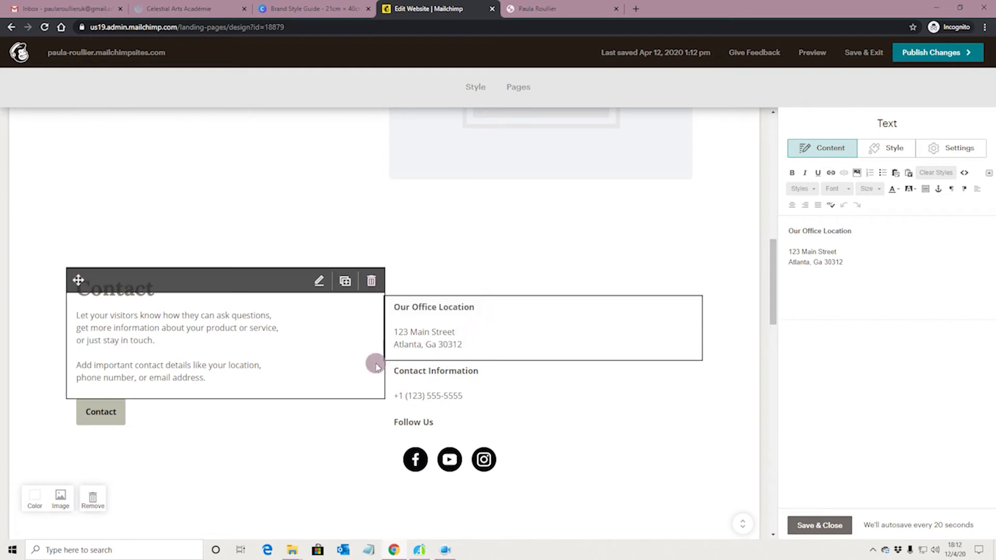
mouse_move(400, 309)
left_mouse_down()
mouse_move(404, 349)
mouse_move(368, 385)
mouse_move(285, 445)
mouse_move(275, 436)
left_mouse_up()
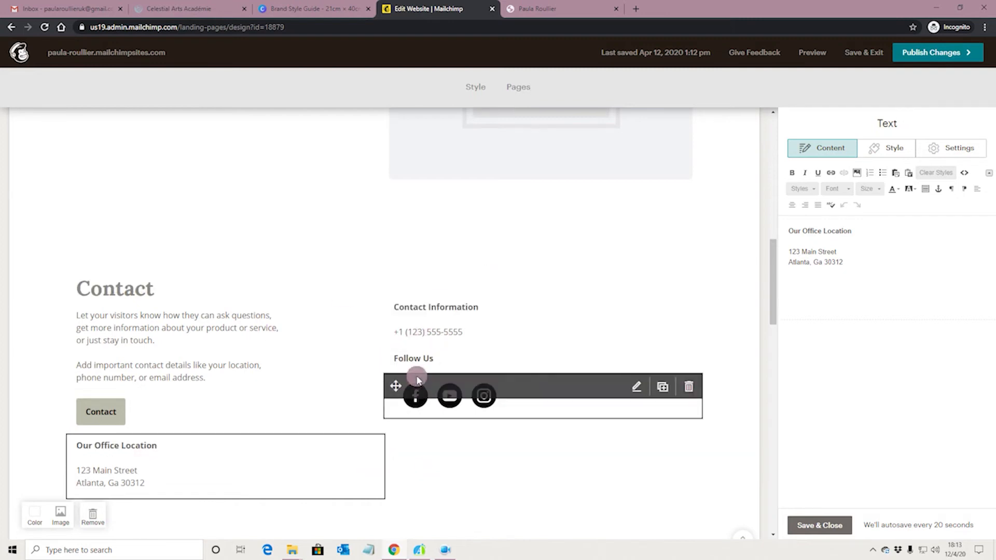
left_click(118, 412)
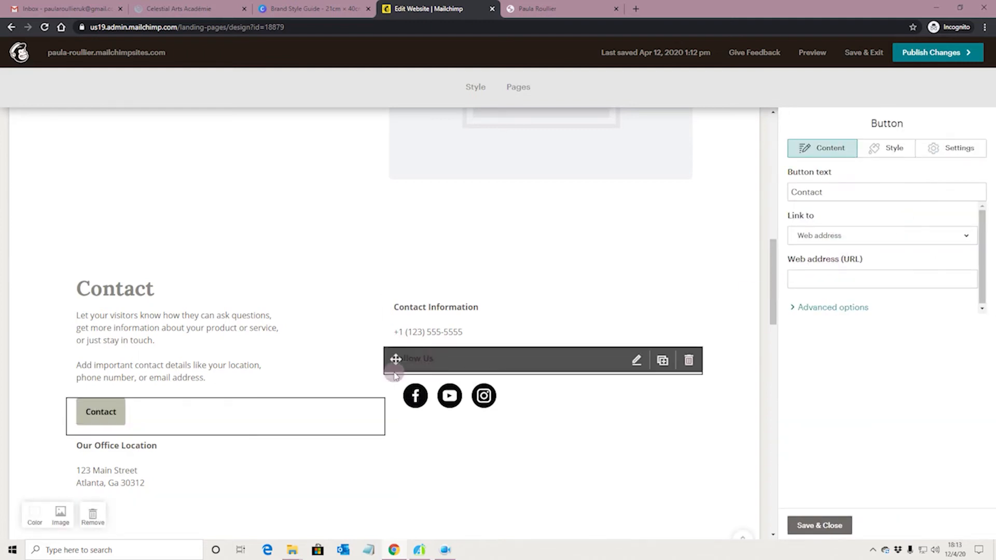
Step: Relabel the button 'Send Email' and link it to the studio's e-mail with subject 'Message From Contact Page'
left_click_drag(838, 196, 788, 196)
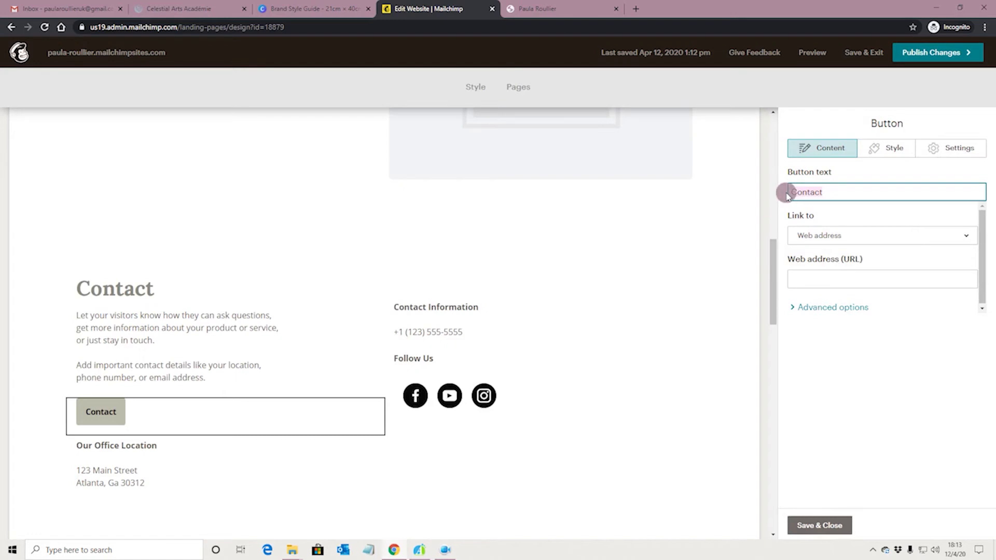
type("Send Email")
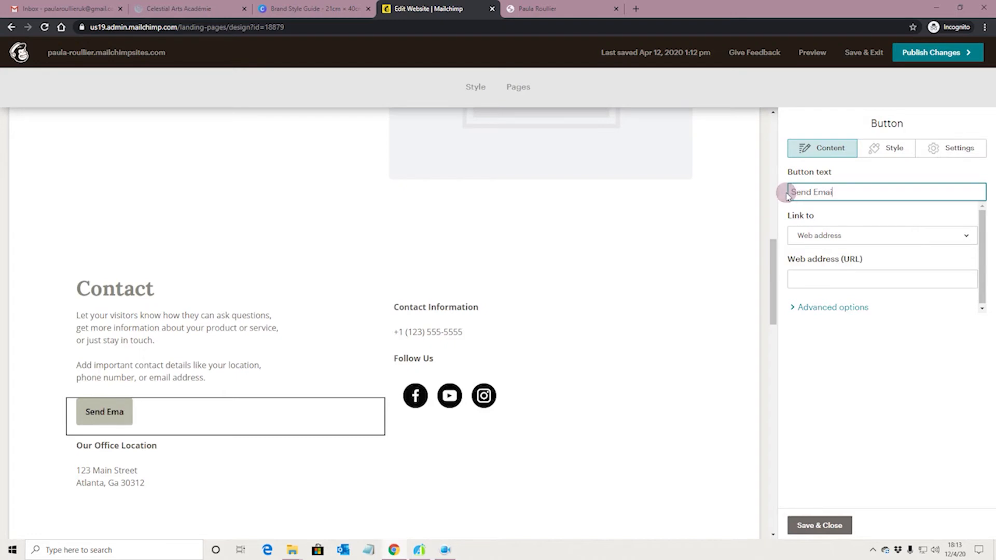
left_click(823, 236)
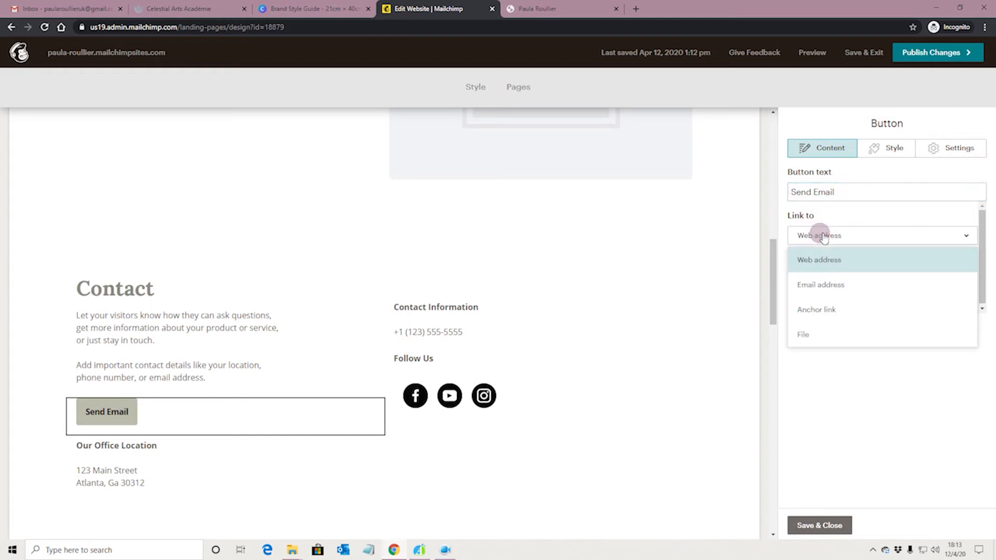
left_click(836, 286)
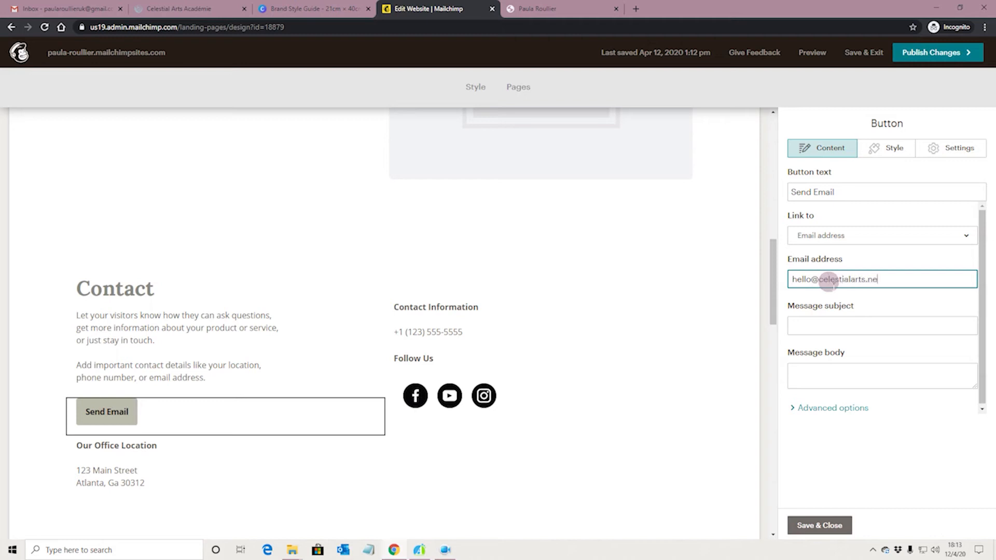
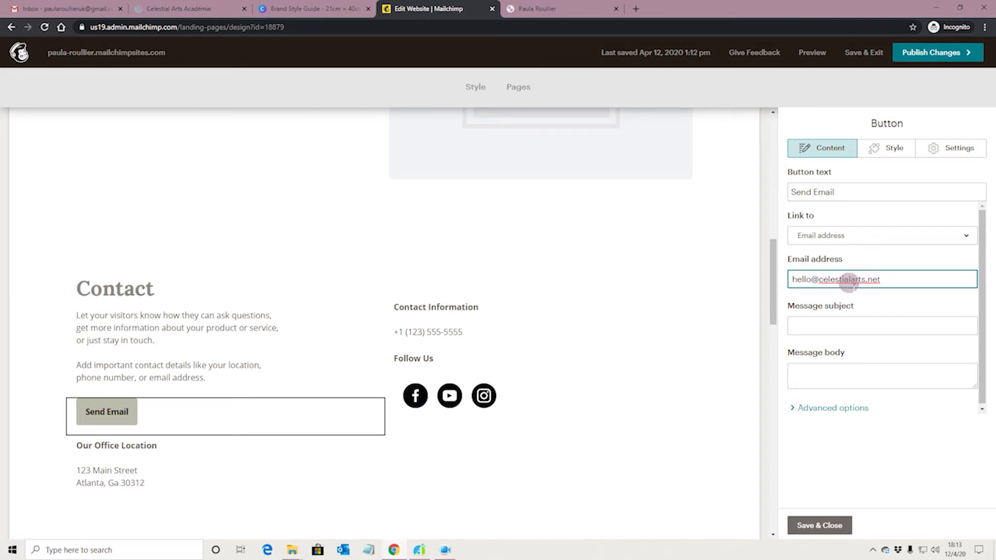
left_click(844, 324)
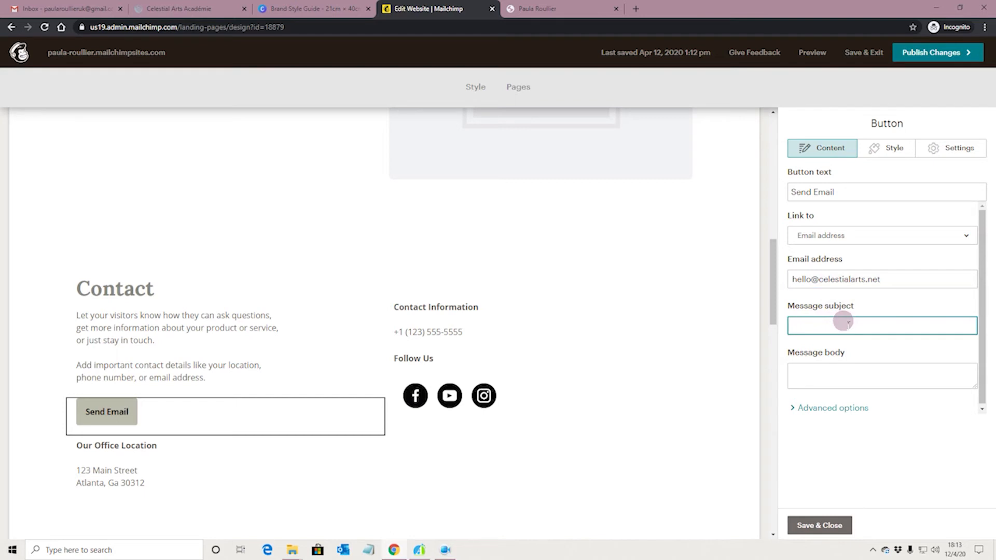
type("Message From Contact Paag")
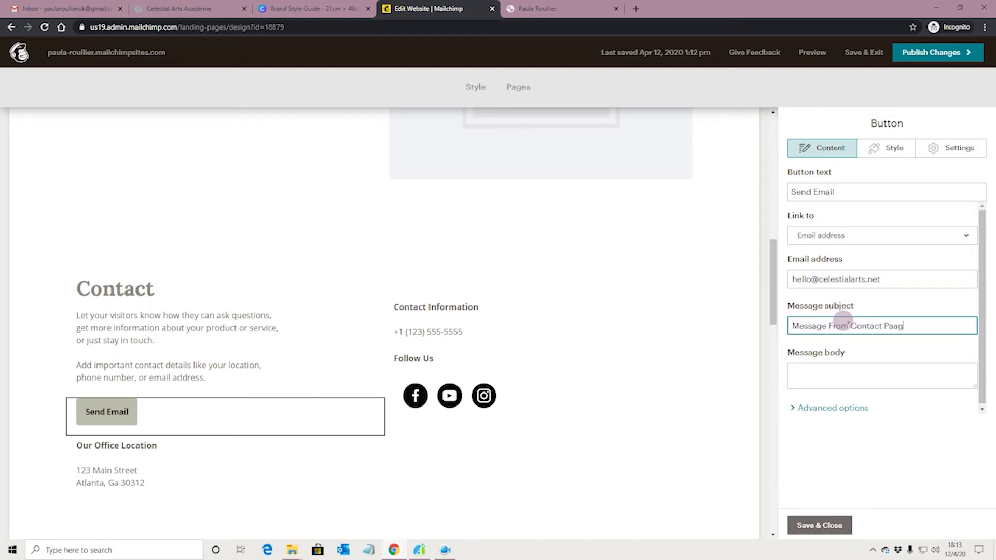
key("BackSpace")
key("BackSpace")
key("BackSpace")
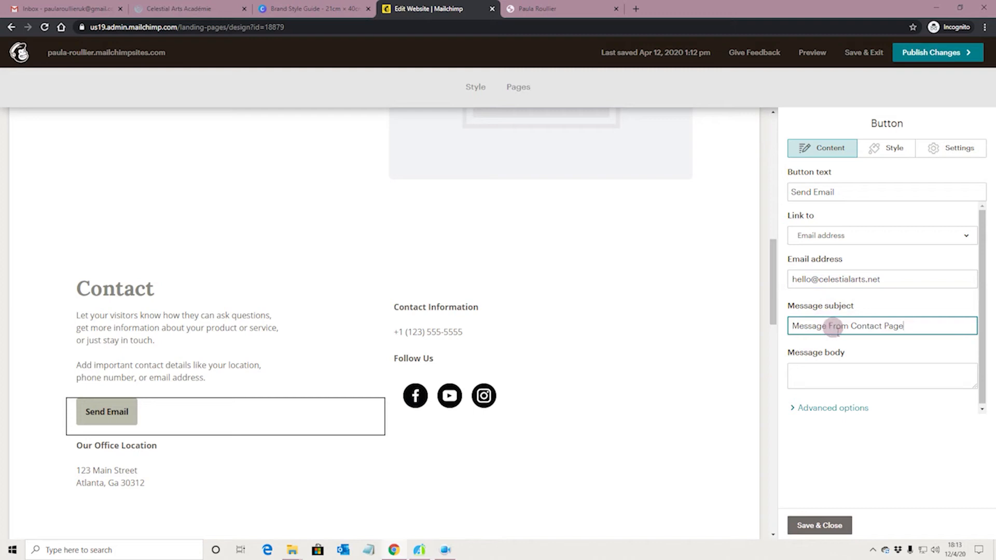
Step: Save the Send Email button's e-mail link settings
left_click(822, 526)
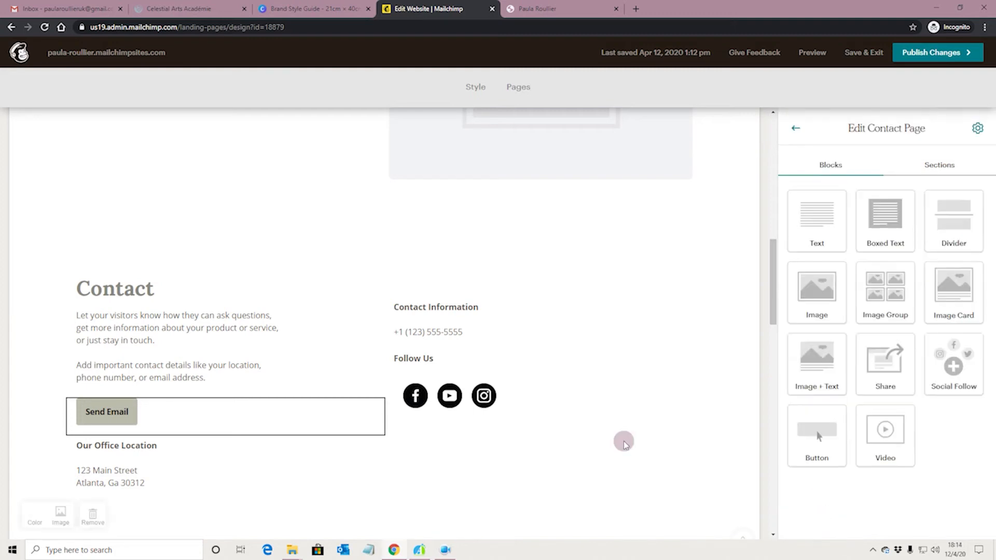
scroll(620, 439, "down", 5)
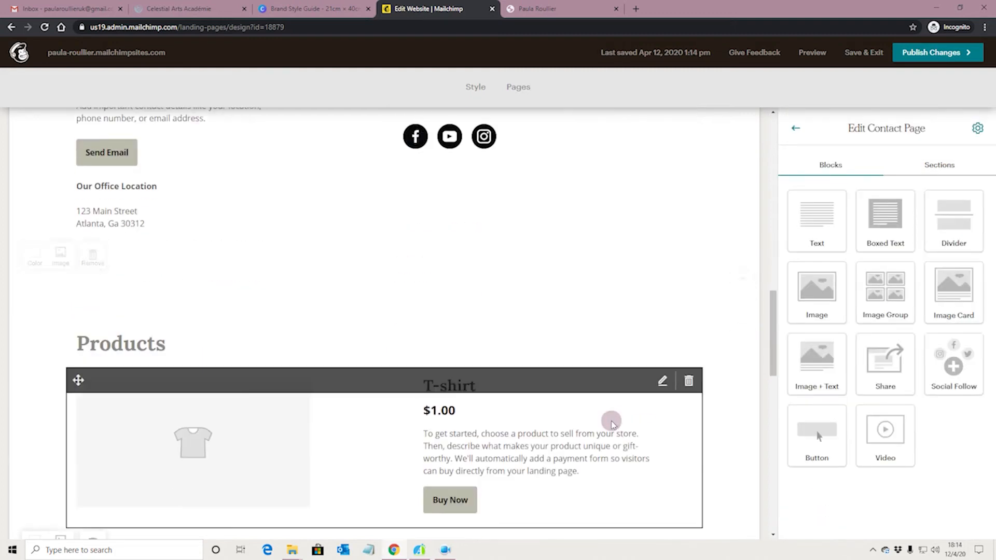
scroll(520, 404, "up", 5)
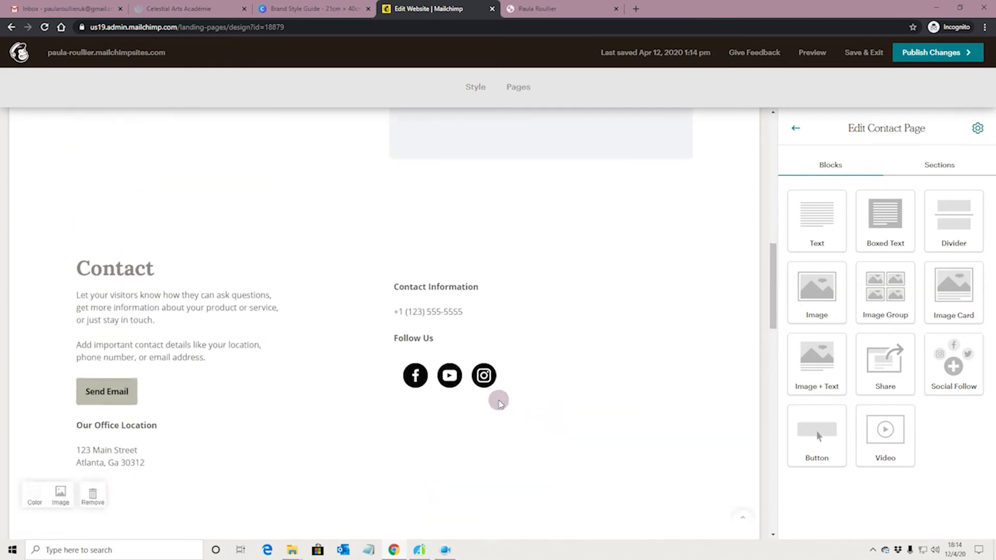
scroll(311, 373, "up", 5)
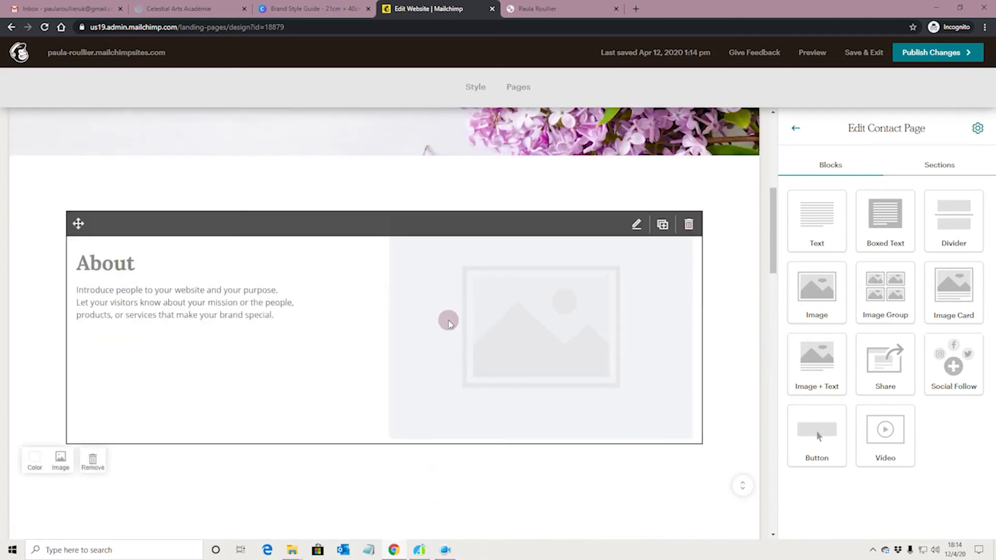
scroll(574, 342, "down", 5)
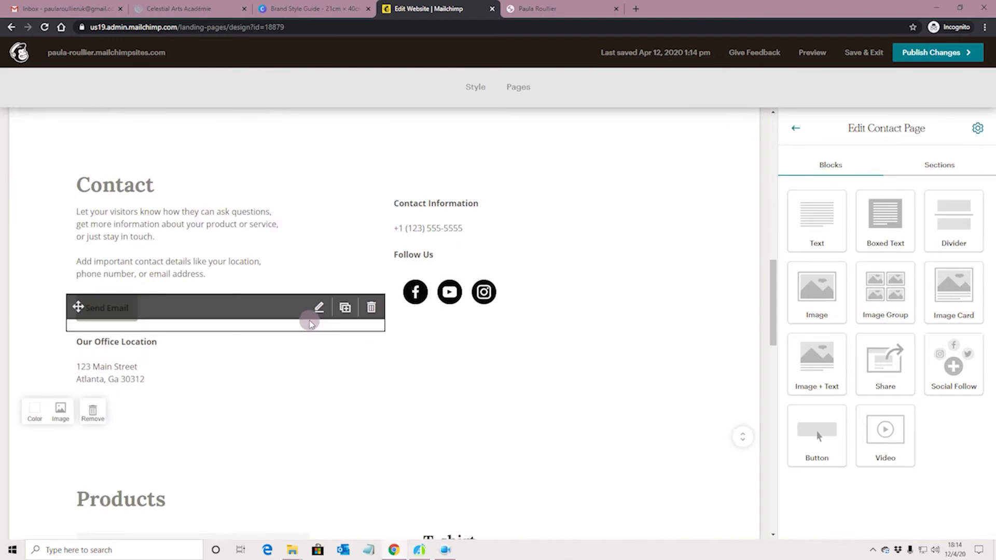
Step: Drop a new Text block above Contact Information and set it to 2 columns
left_click_drag(830, 230, 503, 196)
left_click(818, 237)
left_click(924, 148)
left_click(875, 216)
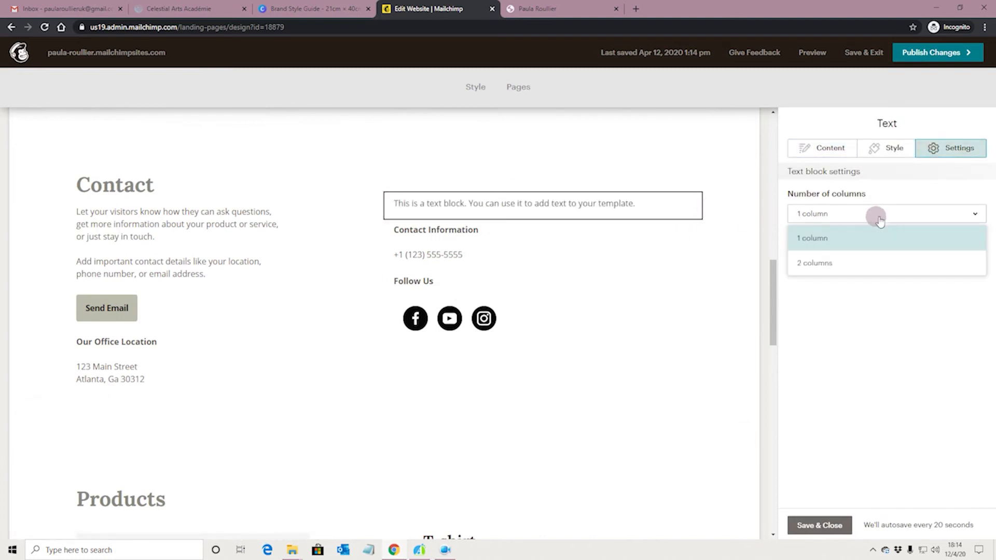
left_click(864, 262)
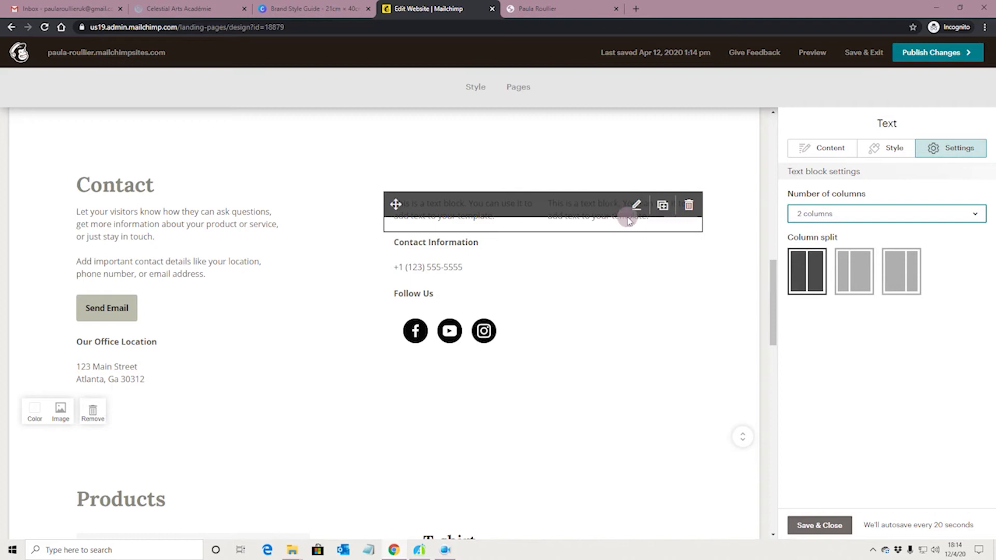
Step: Replace the first column's placeholder with the heading 'Opening Hours'
left_click(879, 147)
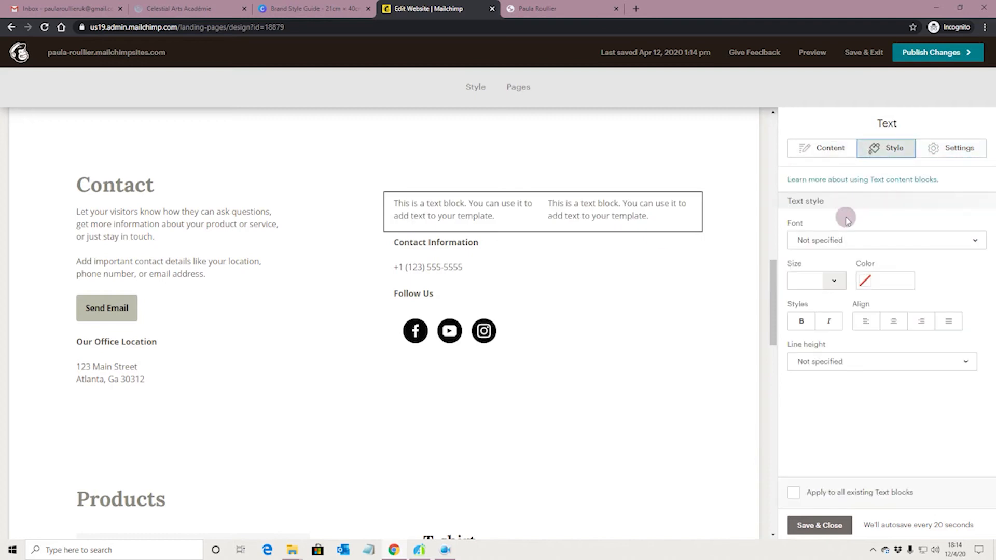
left_click(822, 148)
left_click_drag(792, 253, 979, 248)
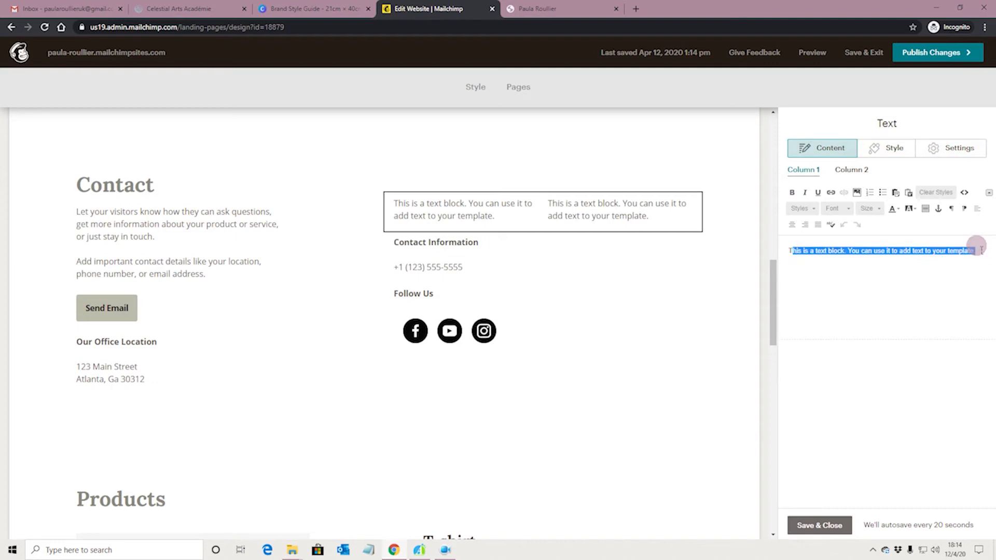
type("Opening H")
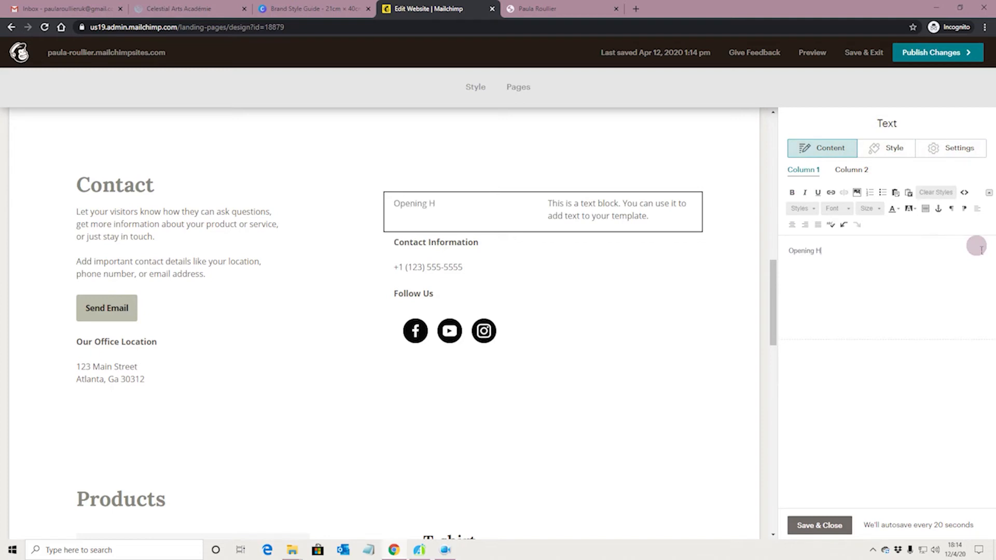
type("ours")
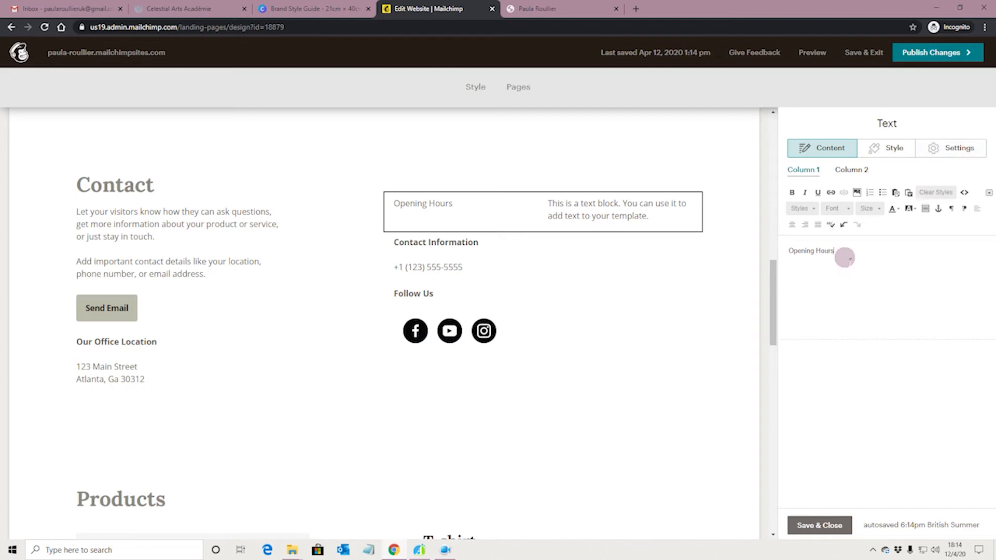
key("Return")
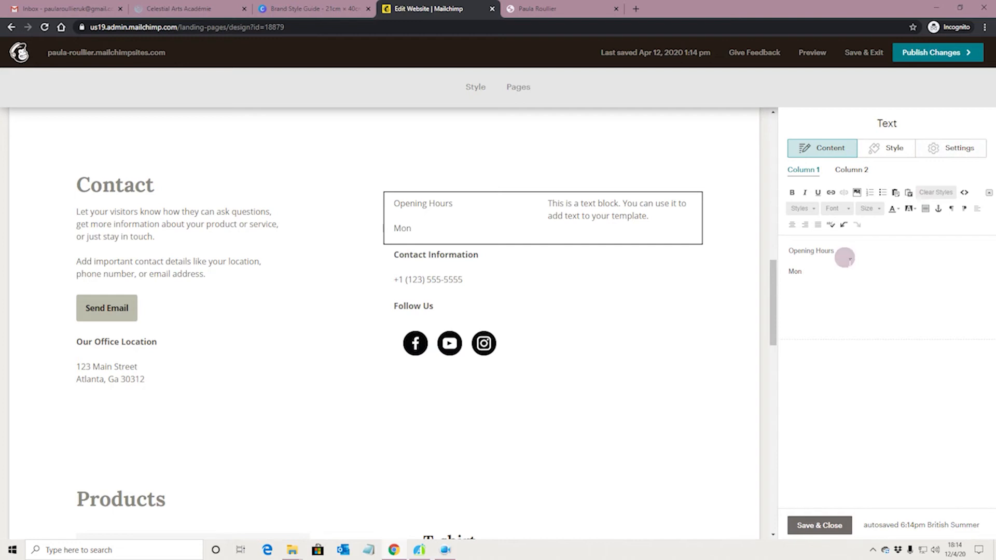
Step: List the weekdays Mon, Tue, Wed and Thur on separate lines beneath it and save
key("Return")
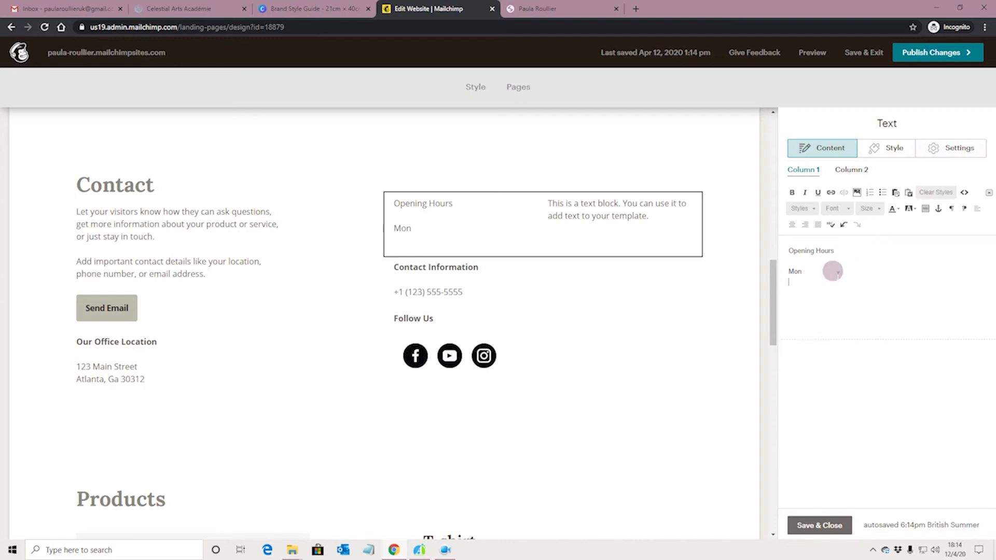
key("BackSpace")
type("Tue")
key("Return")
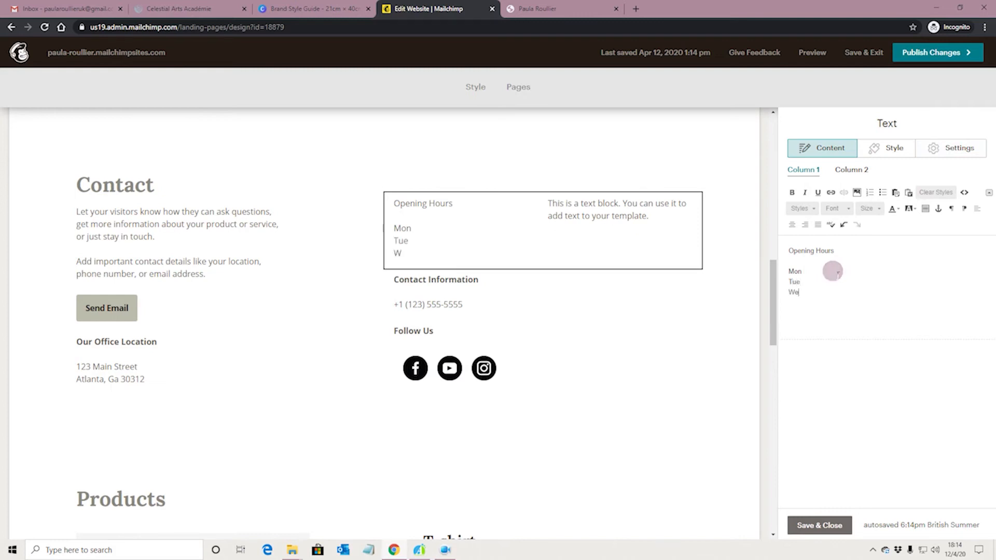
type("Wed")
key("Return")
type("thur")
key("Return")
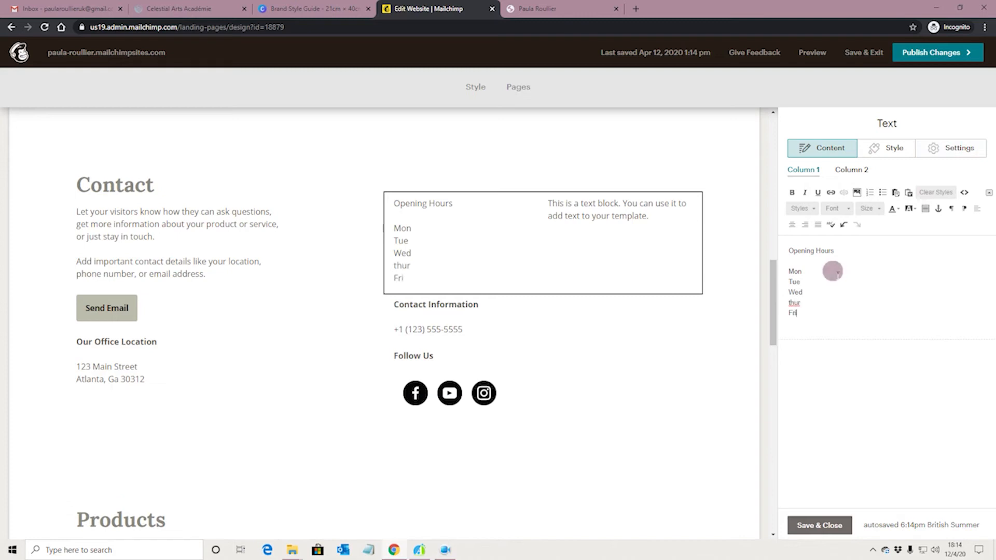
left_click(789, 302)
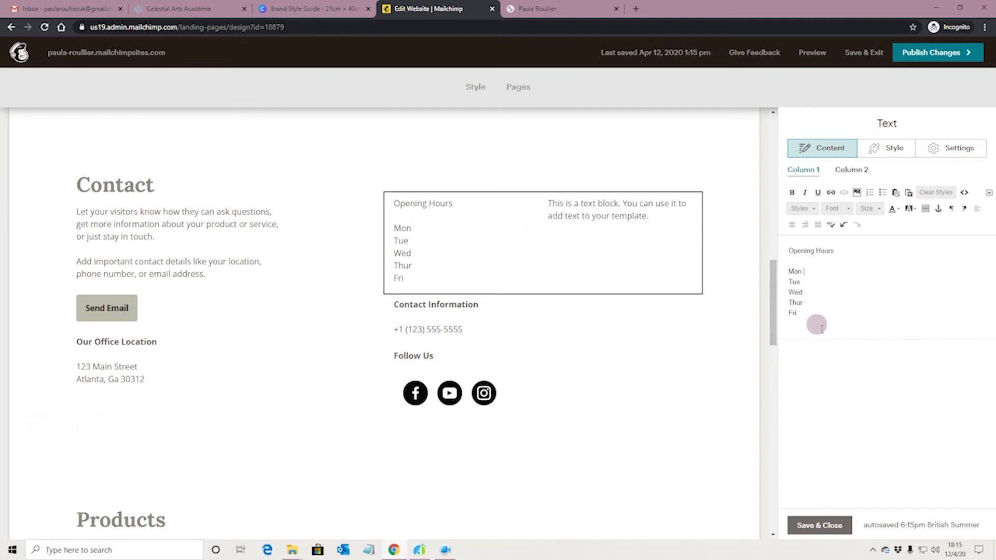
left_click(819, 524)
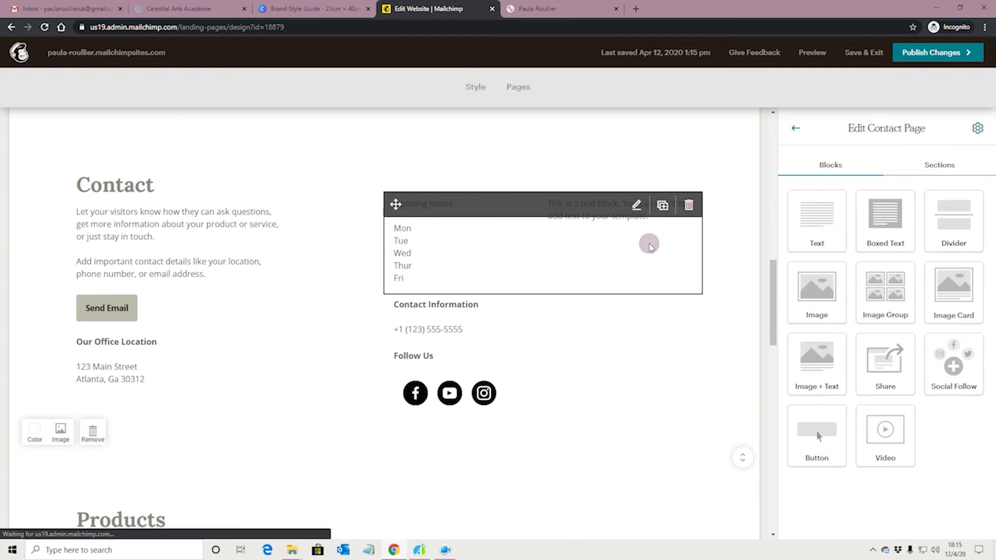
left_click(647, 244)
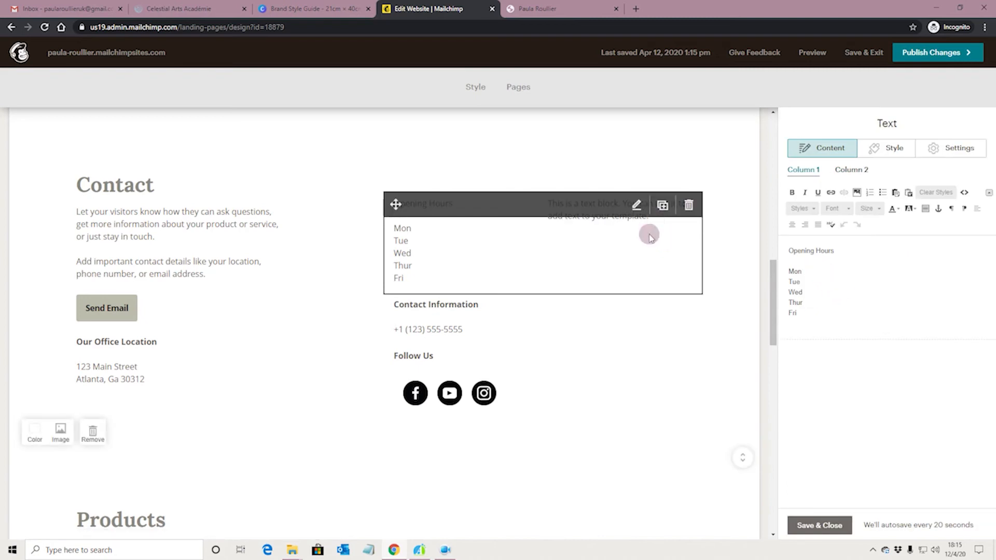
left_click(887, 149)
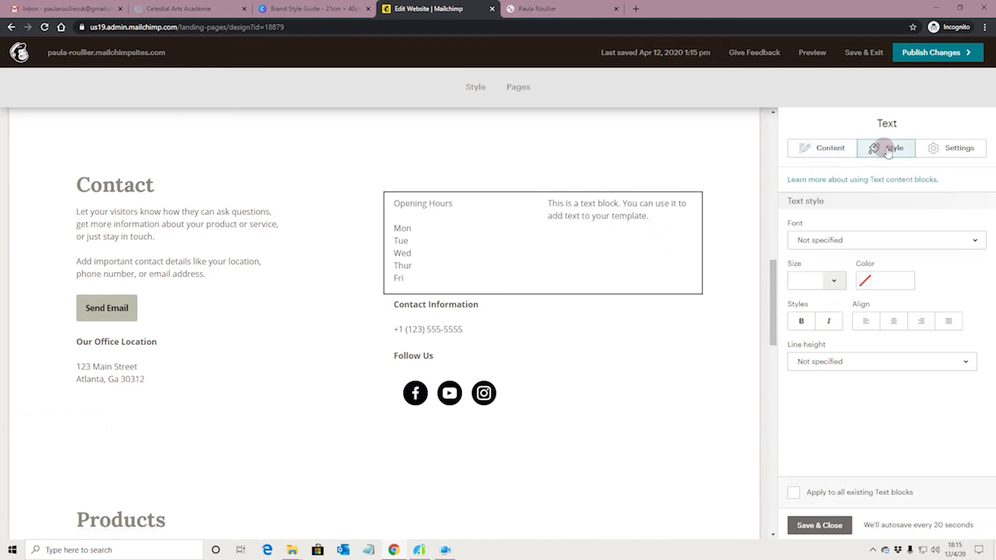
left_click(845, 148)
left_click(851, 170)
left_click_drag(784, 251, 979, 252)
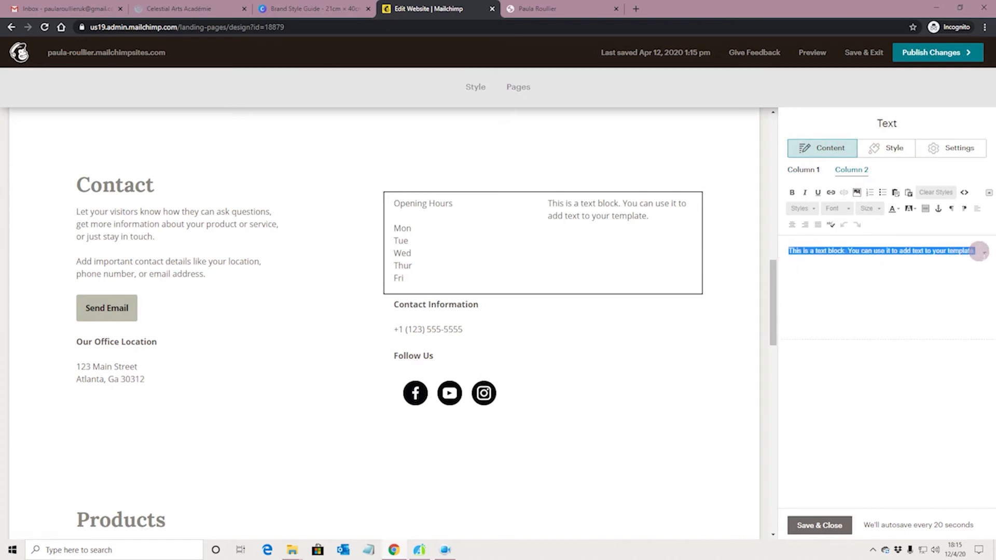
key("BackSpace")
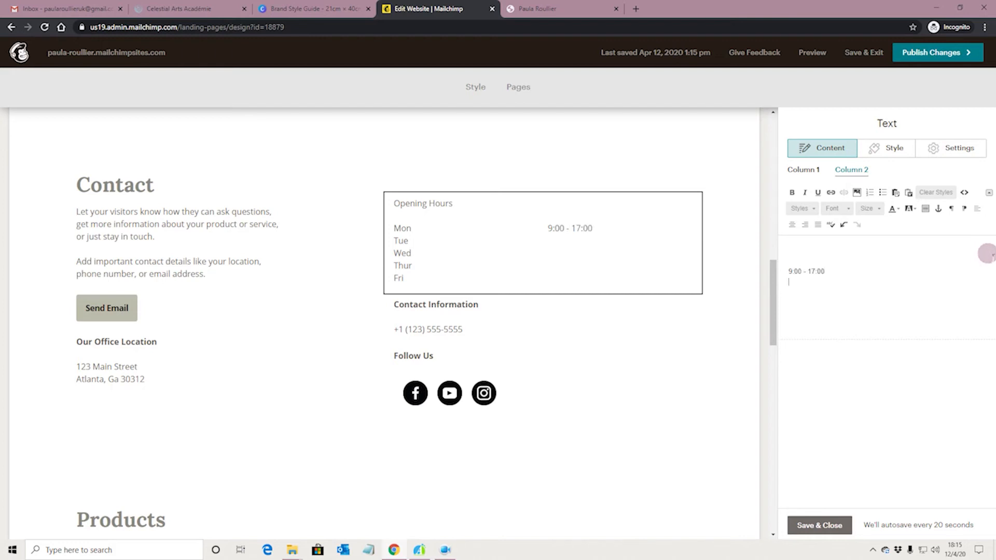
left_click_drag(784, 271, 824, 269)
key("ctrl+c")
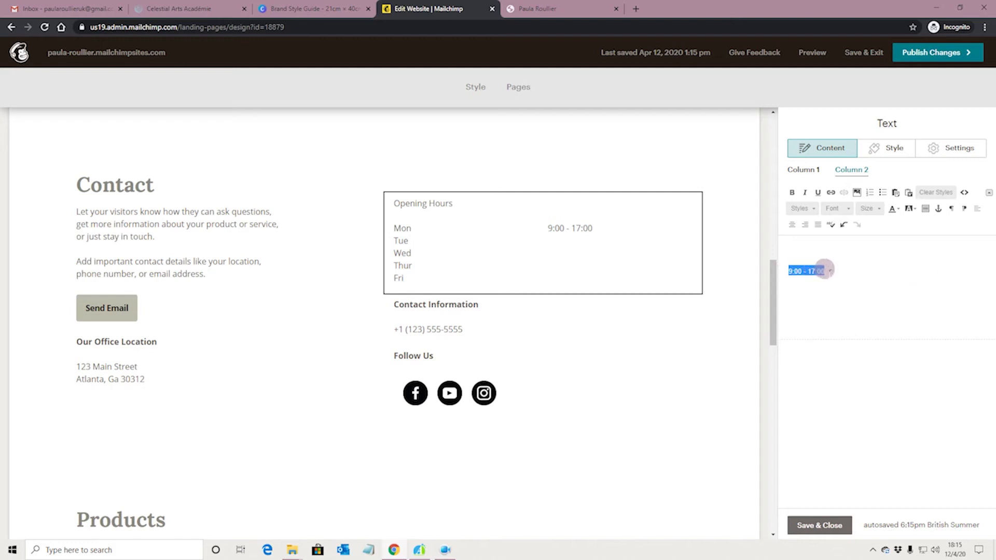
left_click(805, 284)
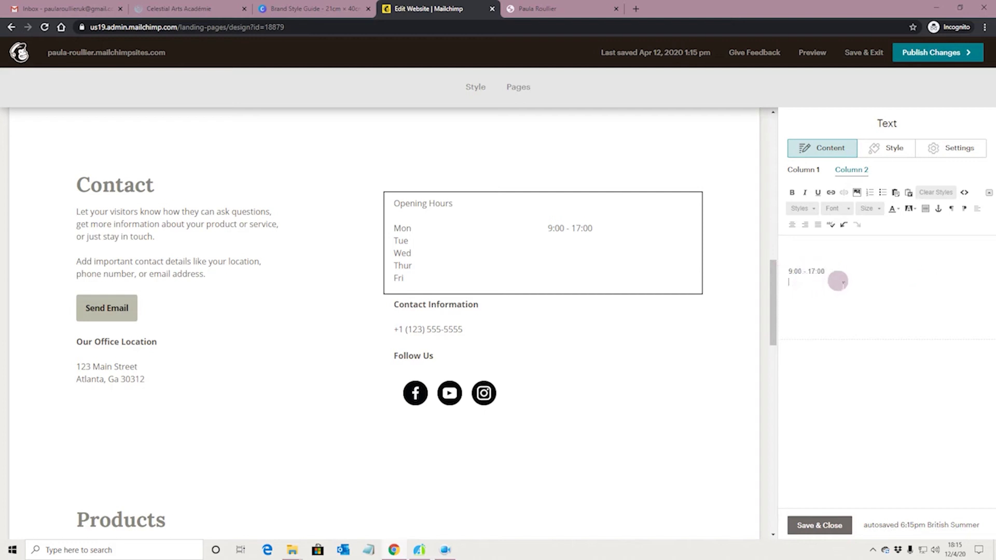
key("ctrl+v")
key("Return")
key("ctrl+v")
key("ctrl+v")
key("ctrl+v")
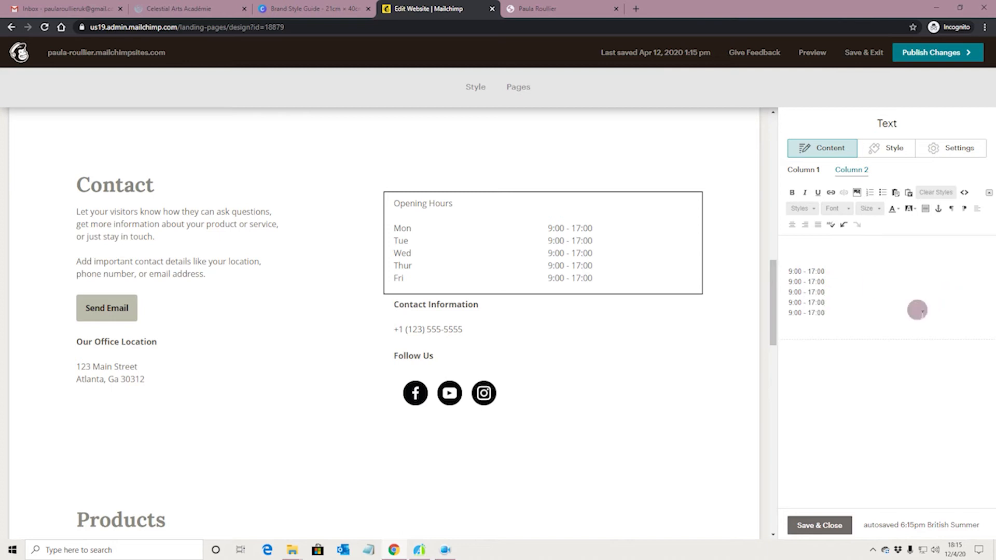
left_click(818, 525)
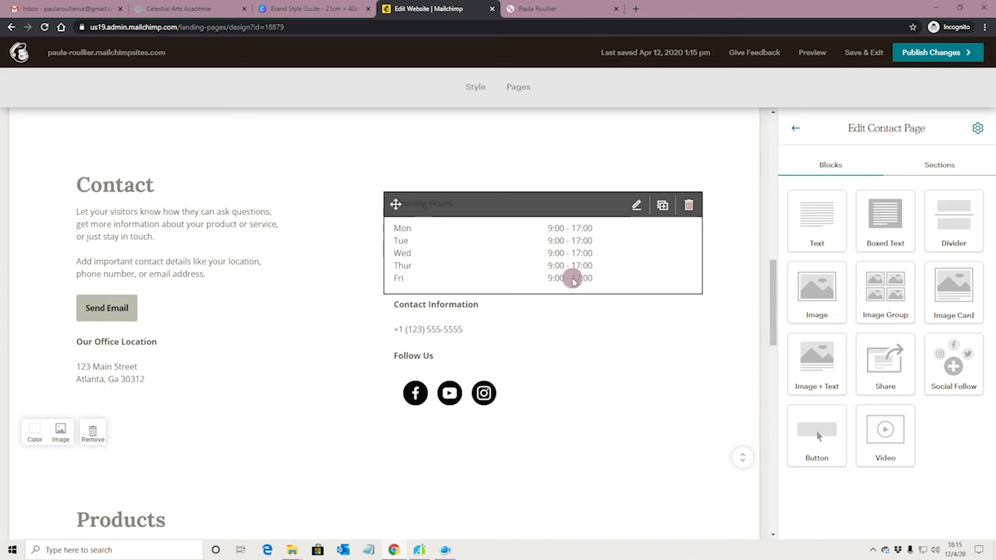
Step: Change the Testimonials heading text to 'FAQ's' and save it
scroll(570, 283, "down", 4)
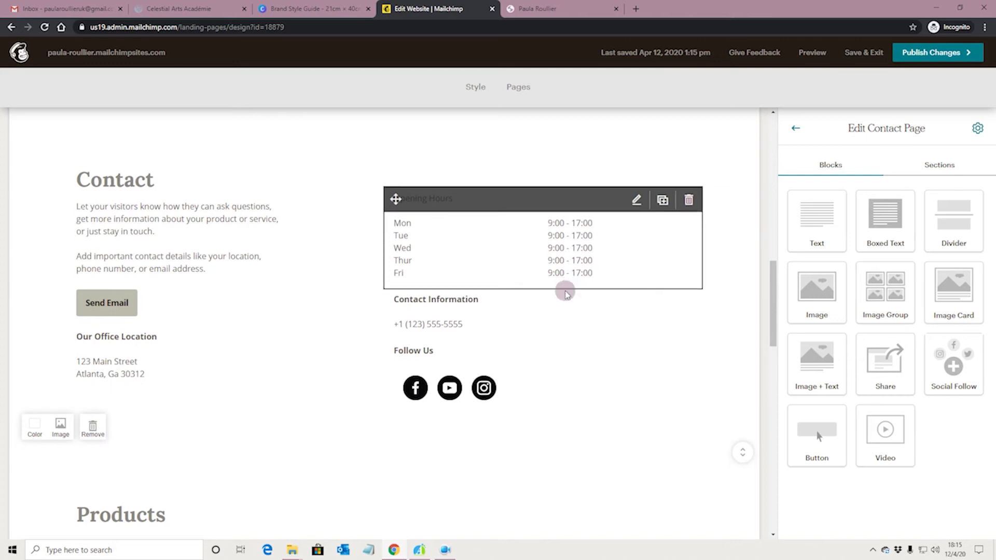
scroll(565, 293, "down", 5)
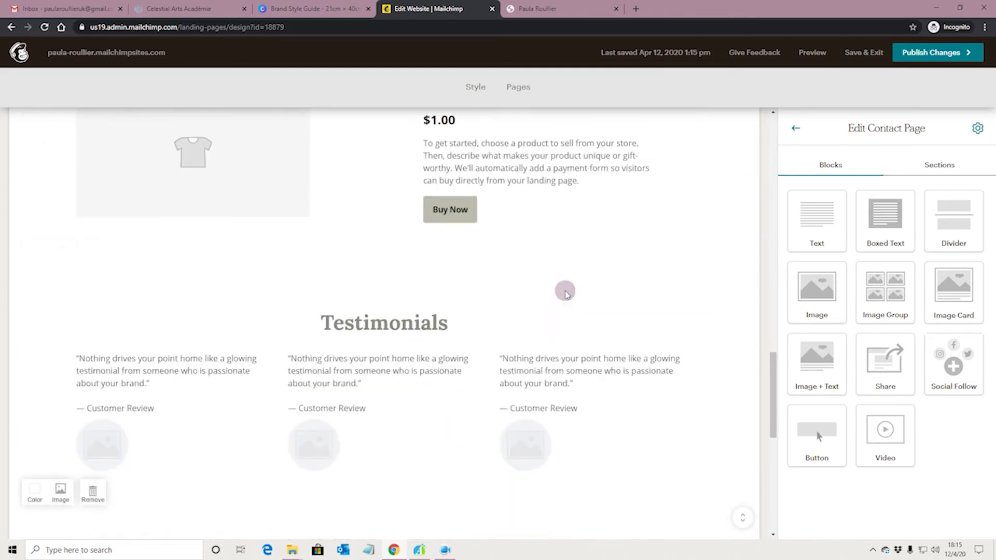
left_click(375, 331)
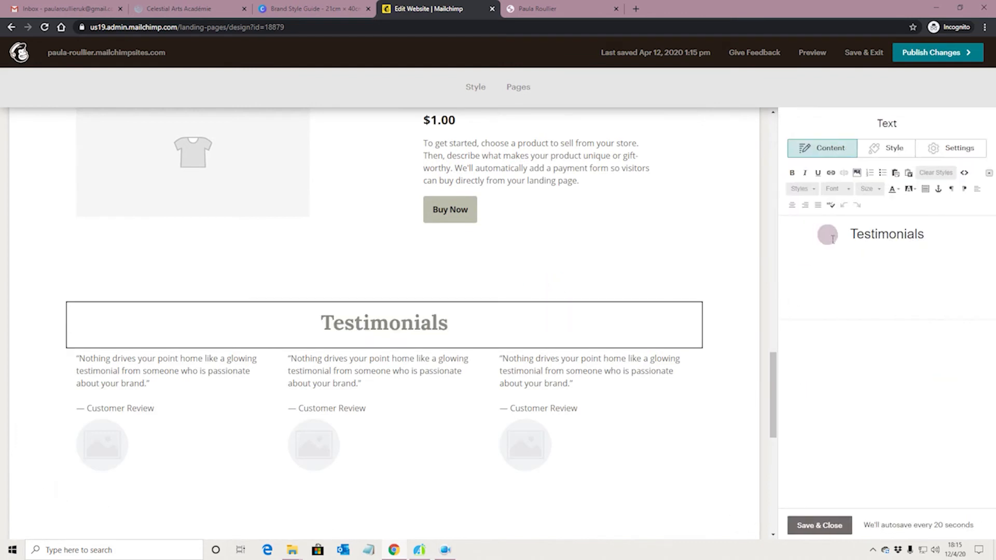
left_click_drag(847, 234, 941, 235)
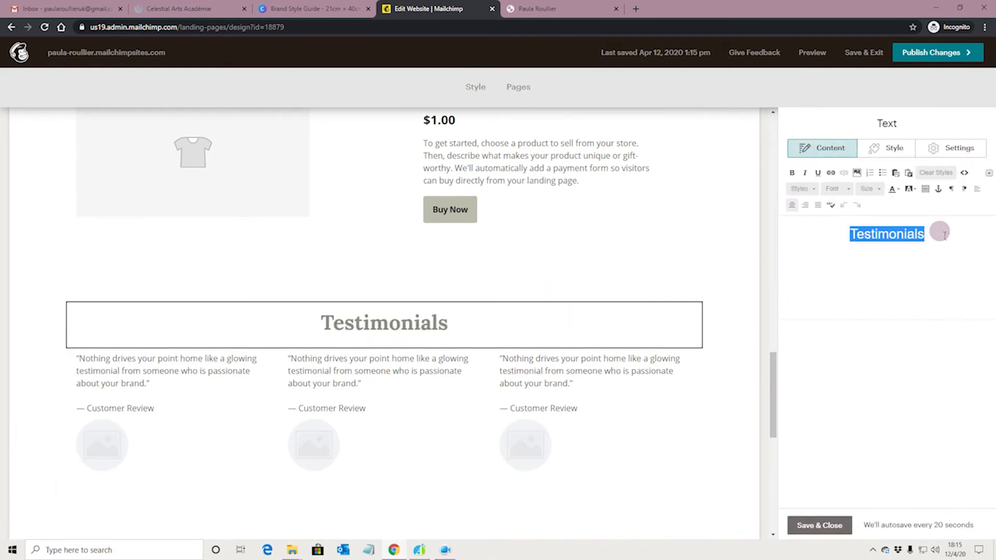
type("FAQ's")
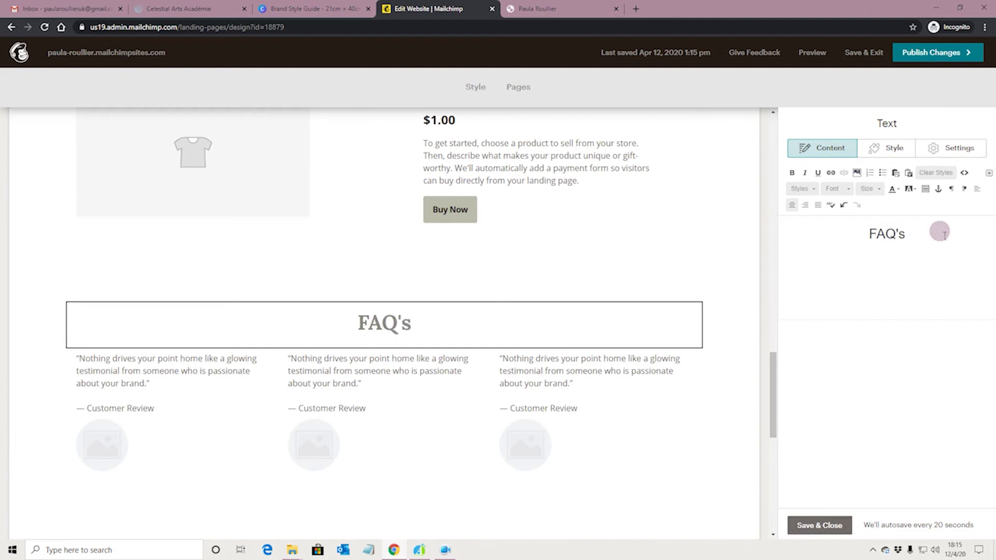
left_click(818, 525)
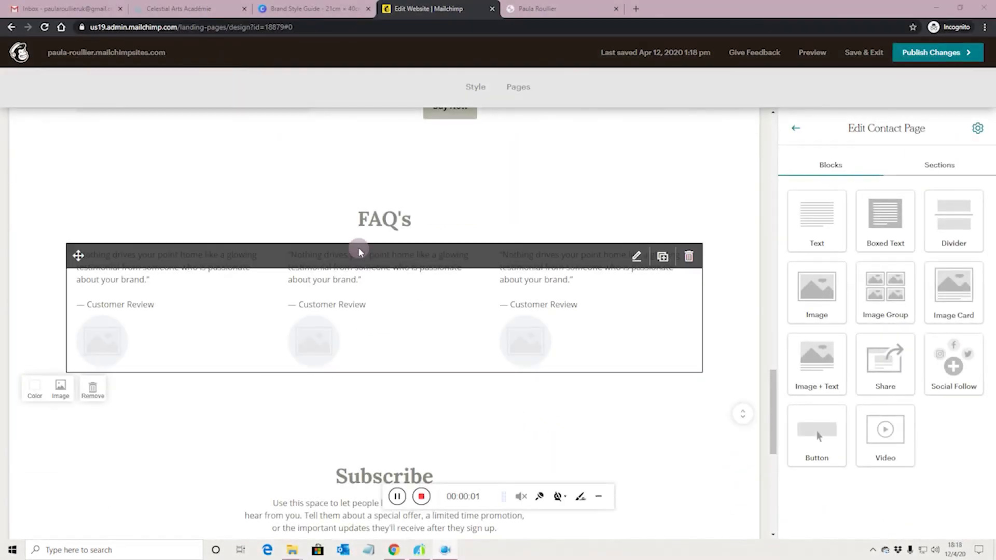
Step: Review the testimonial block's third column content, then close the block editor
left_click(366, 309)
left_click(585, 289)
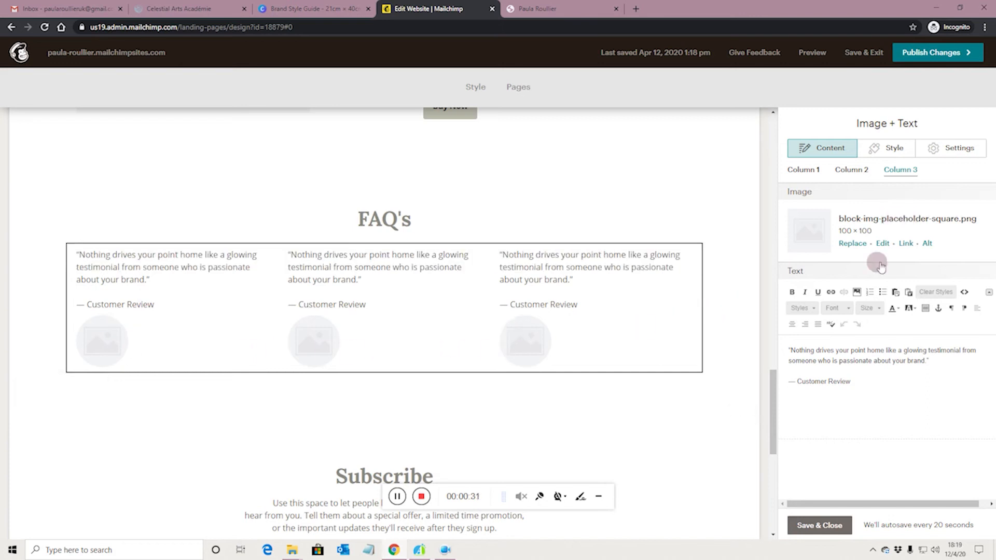
left_click(820, 525)
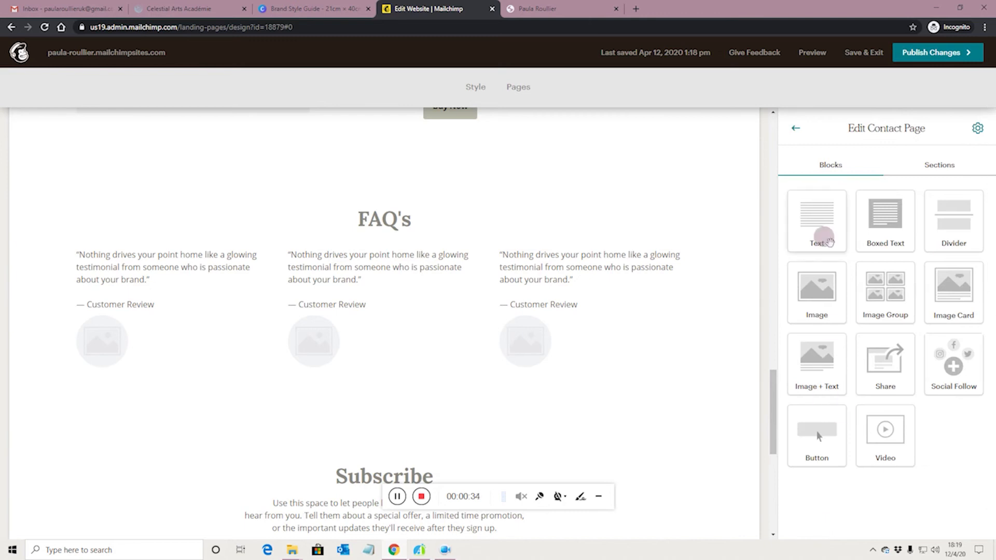
Step: Add a Text block under FAQ's, set it to 2 columns, and select Column 1's placeholder
left_click_drag(828, 227, 557, 254)
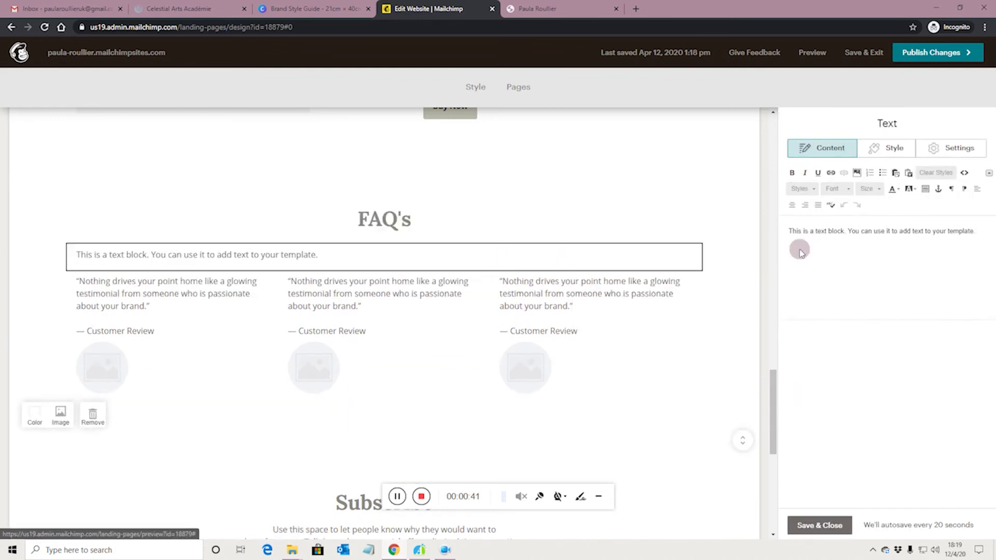
left_click(949, 148)
left_click(900, 220)
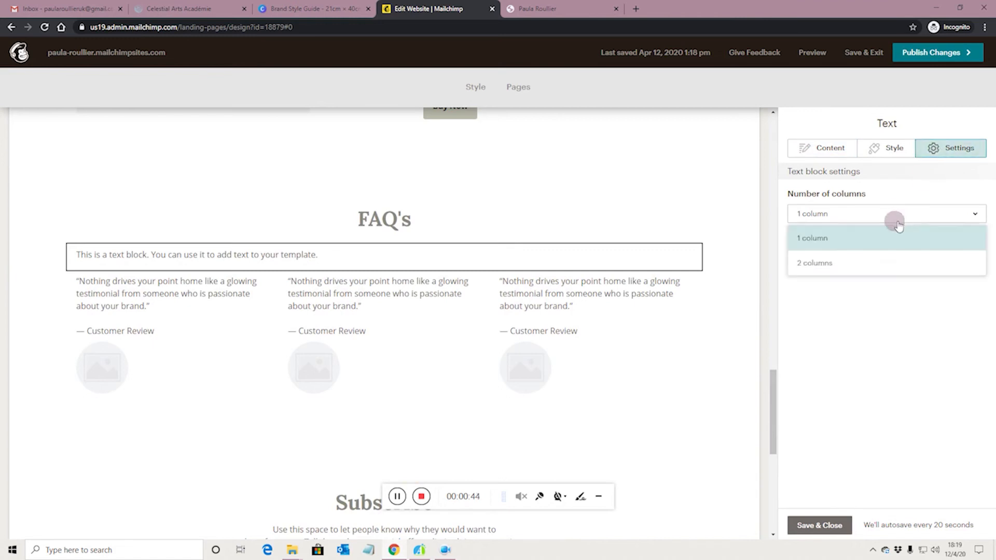
left_click(882, 260)
left_click(809, 276)
left_click(824, 151)
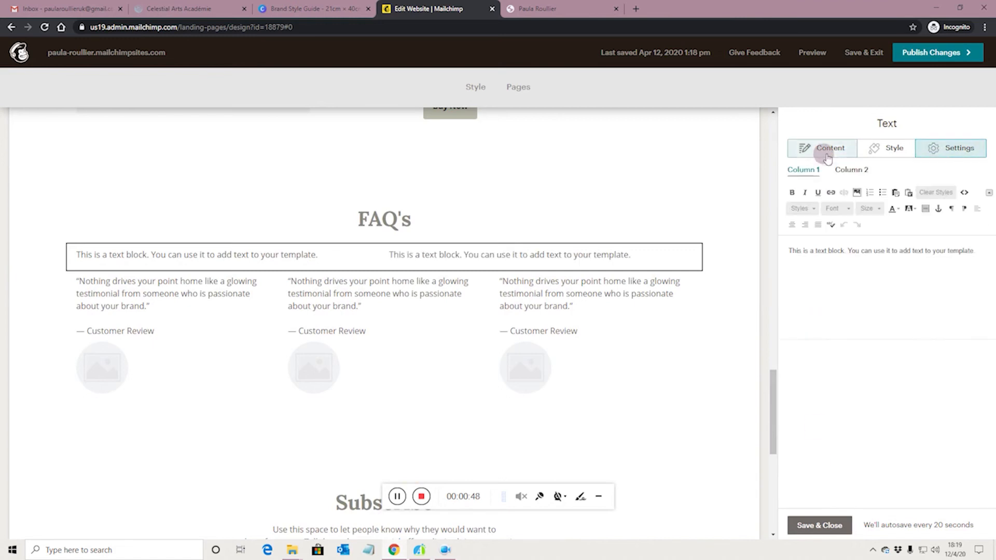
left_click(807, 253)
left_click_drag(788, 251, 989, 248)
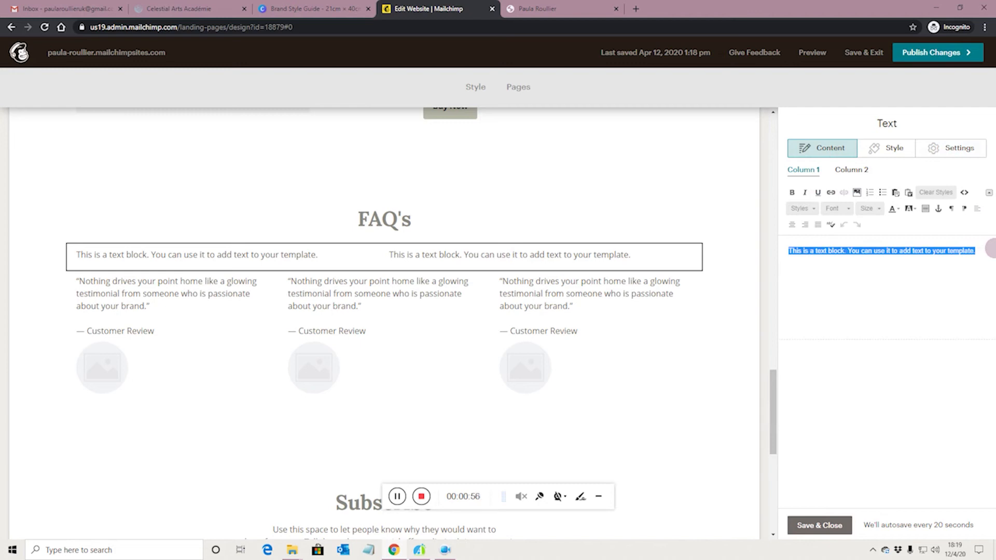
Step: Type the question 'Do You Sell Other Brands?' and style it as heading 2
type("Wh")
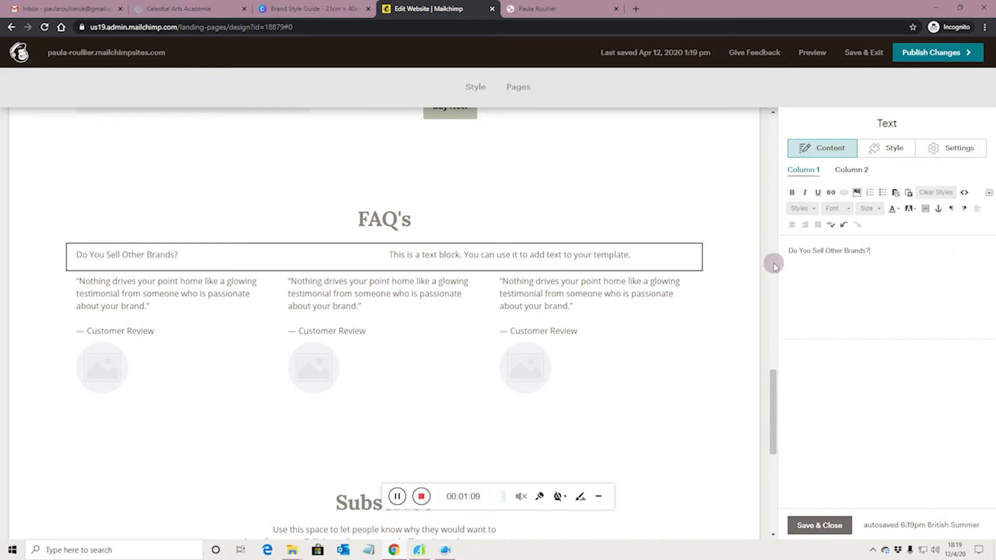
left_click_drag(786, 250, 877, 252)
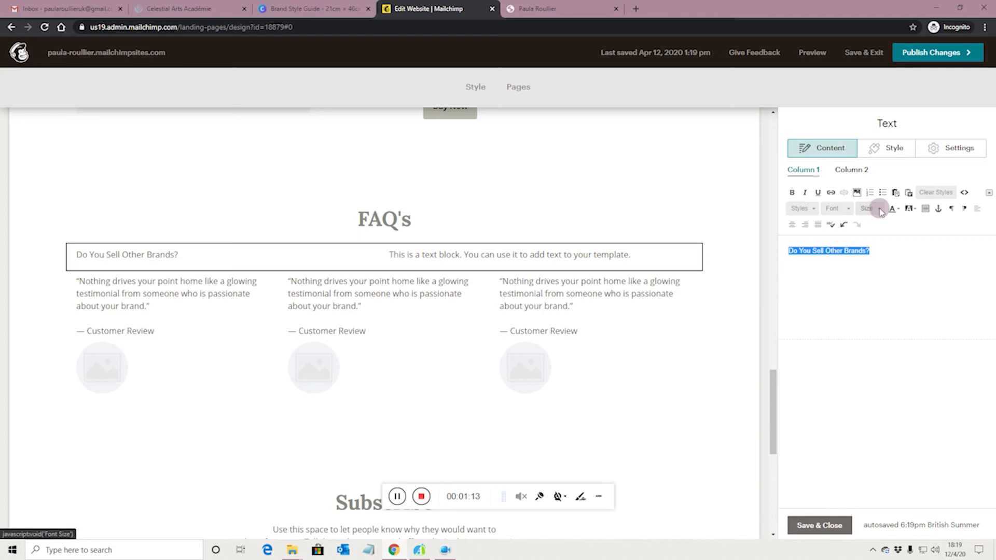
left_click(880, 209)
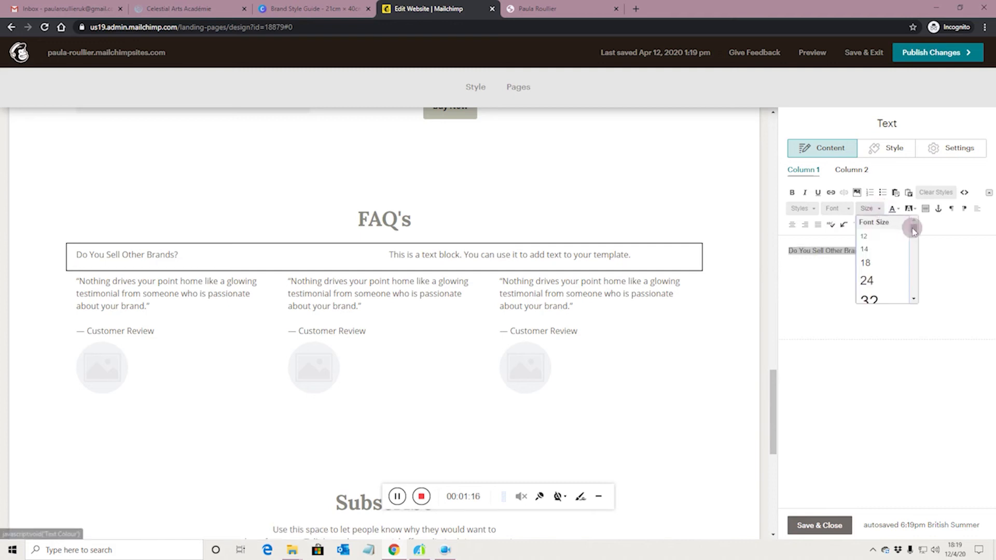
left_click(815, 209)
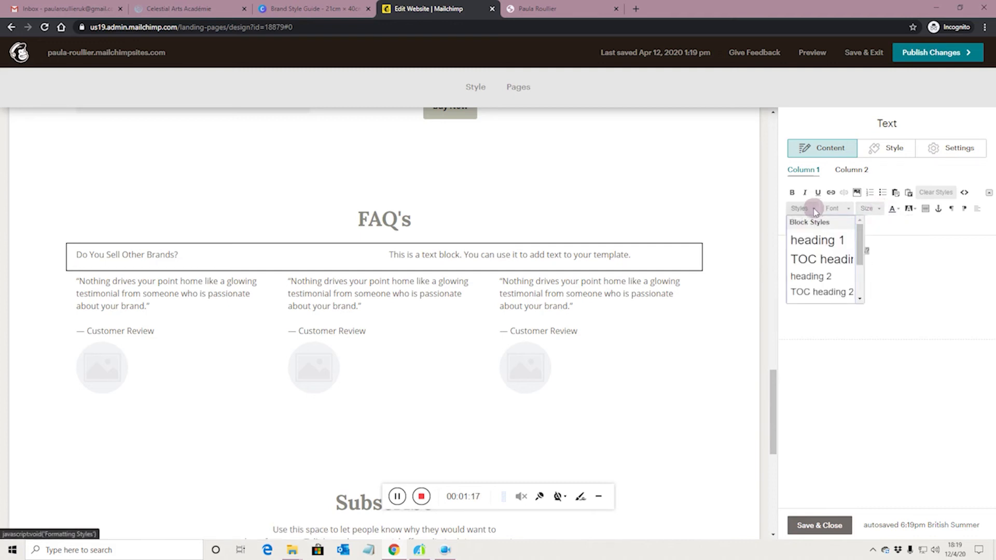
scroll(860, 261, "down", 1)
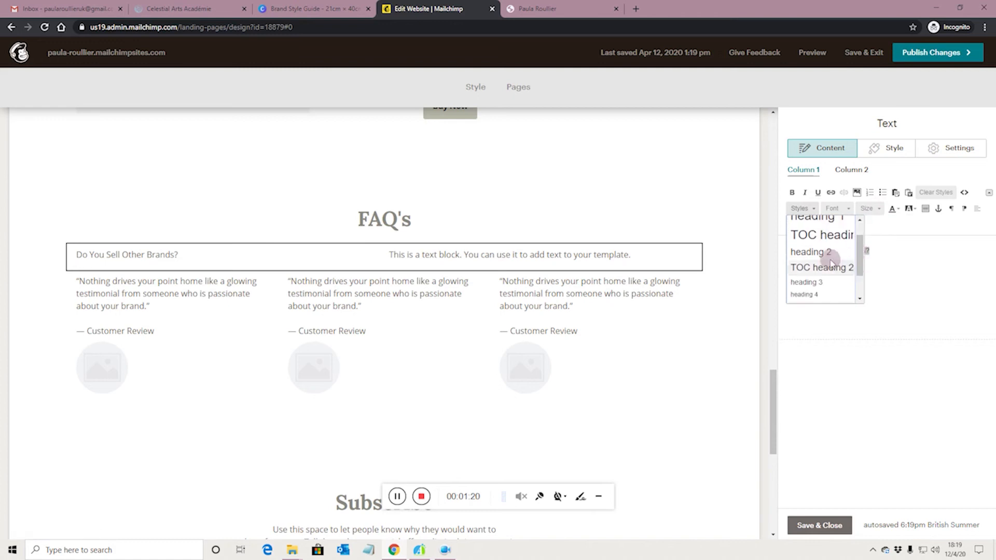
left_click(829, 253)
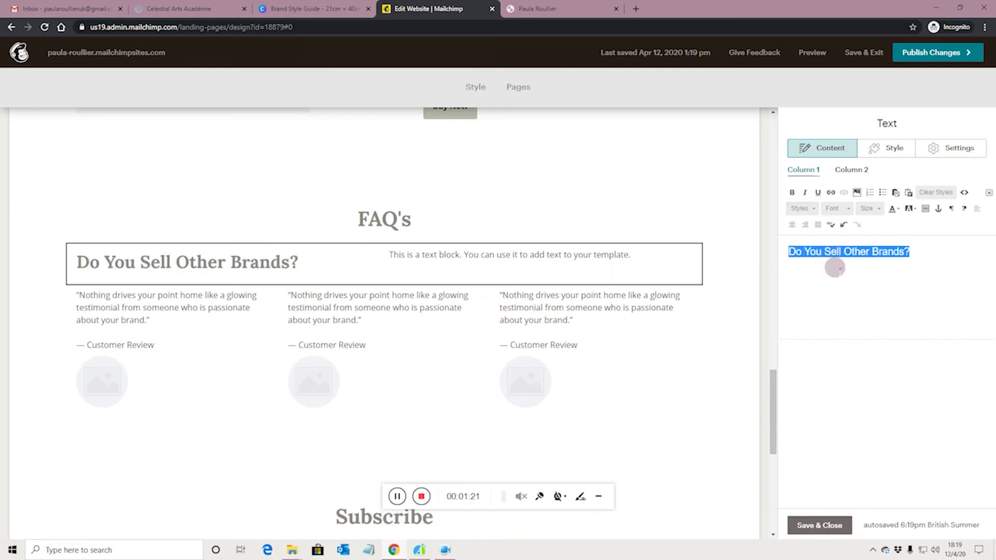
Step: Try heading 3 and italic styles, then settle on a bold heading style for the question
left_click(809, 209)
scroll(860, 265, "down", 1)
scroll(859, 264, "down", 1)
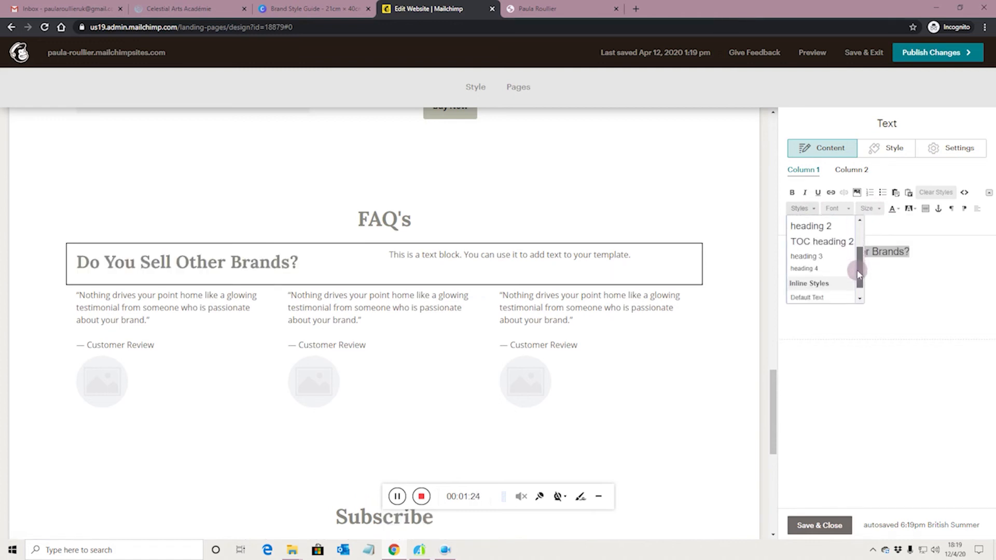
left_click(824, 256)
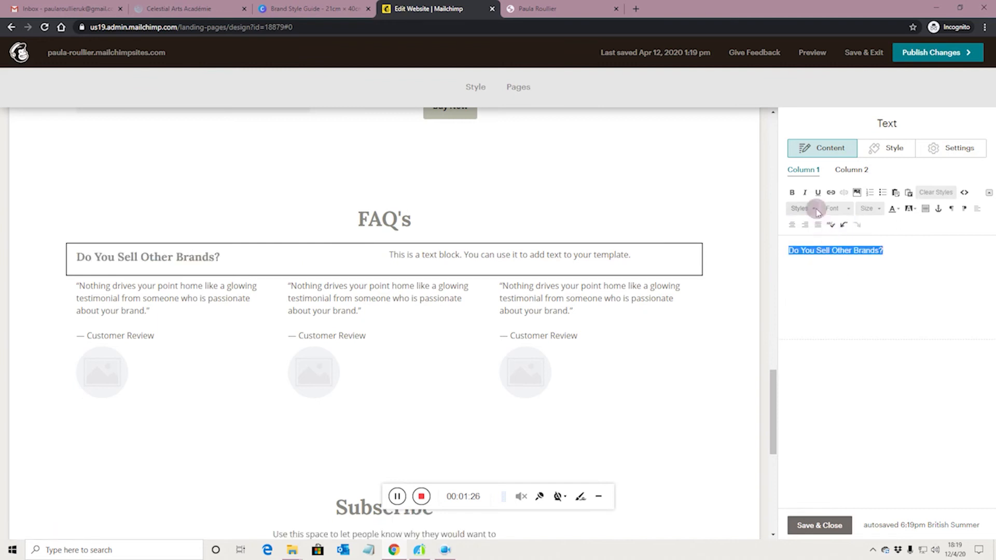
left_click(812, 208)
scroll(860, 270, "down", 2)
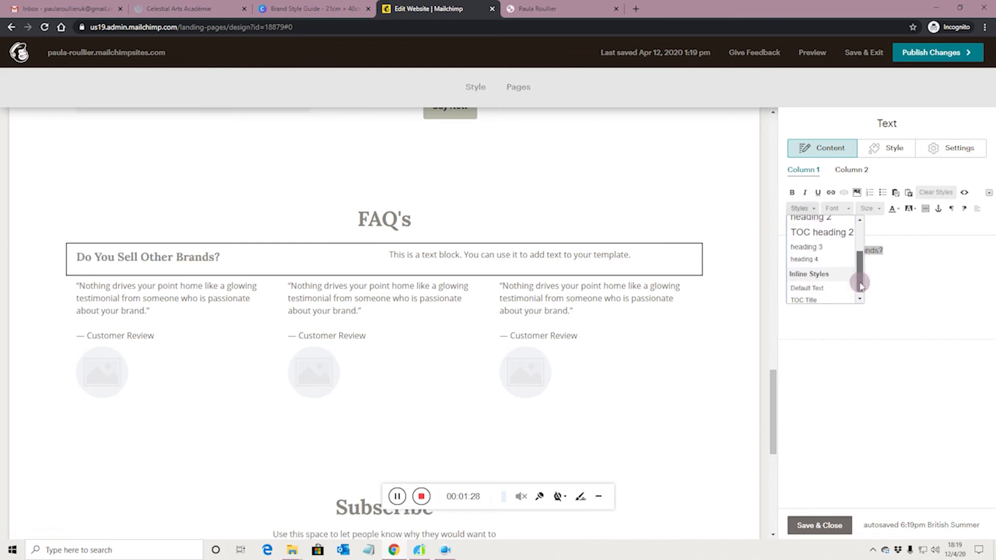
left_click(820, 267)
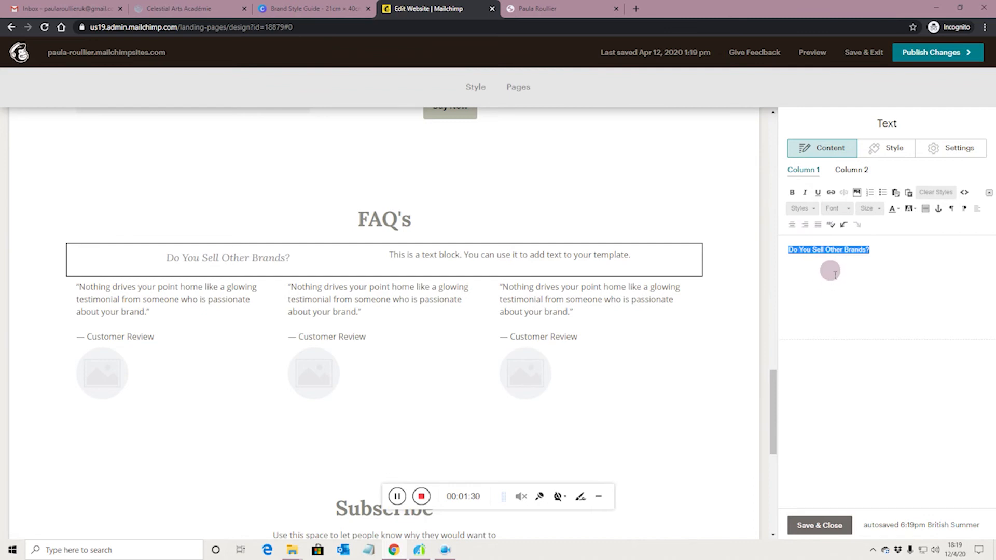
left_click(814, 210)
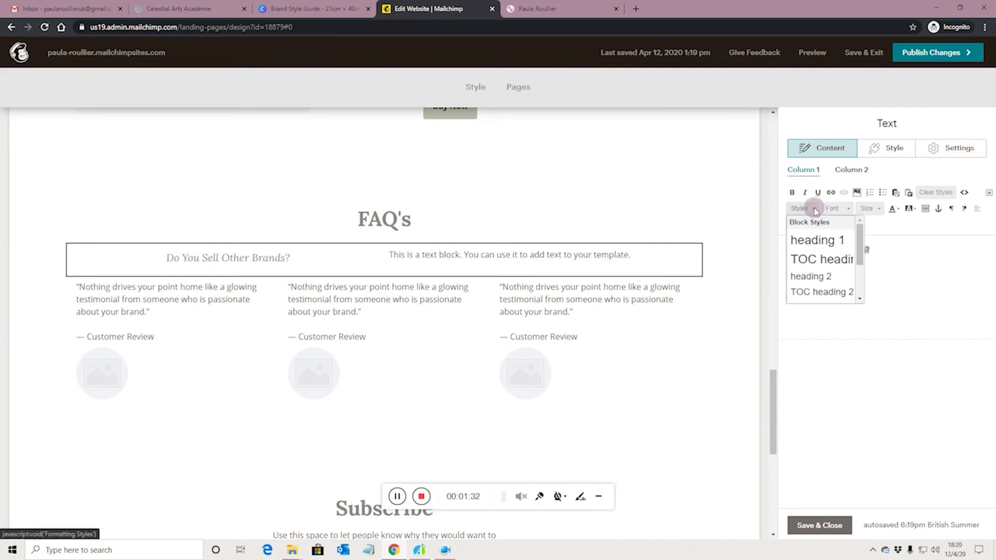
scroll(860, 269, "down", 2)
scroll(860, 270, "down", 1)
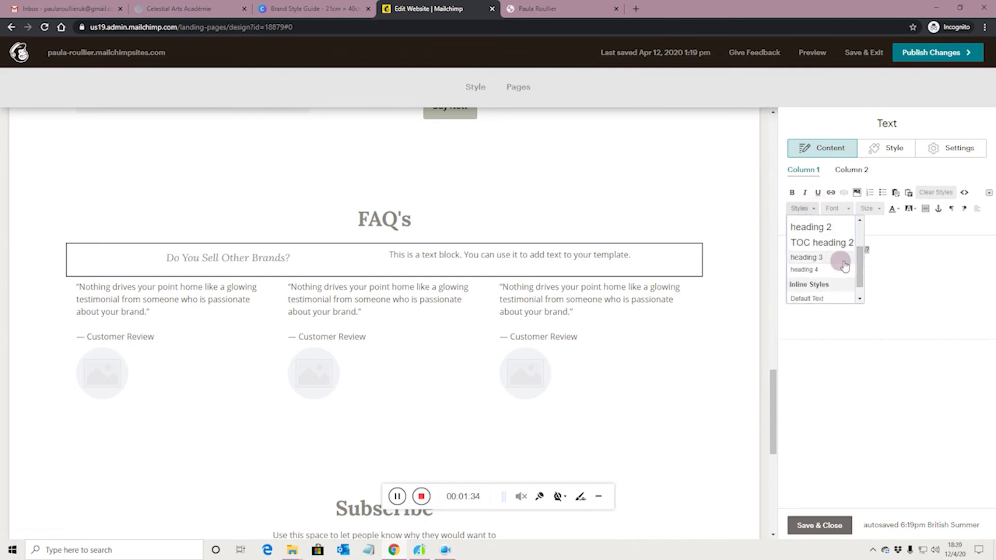
left_click(839, 261)
left_click(869, 260)
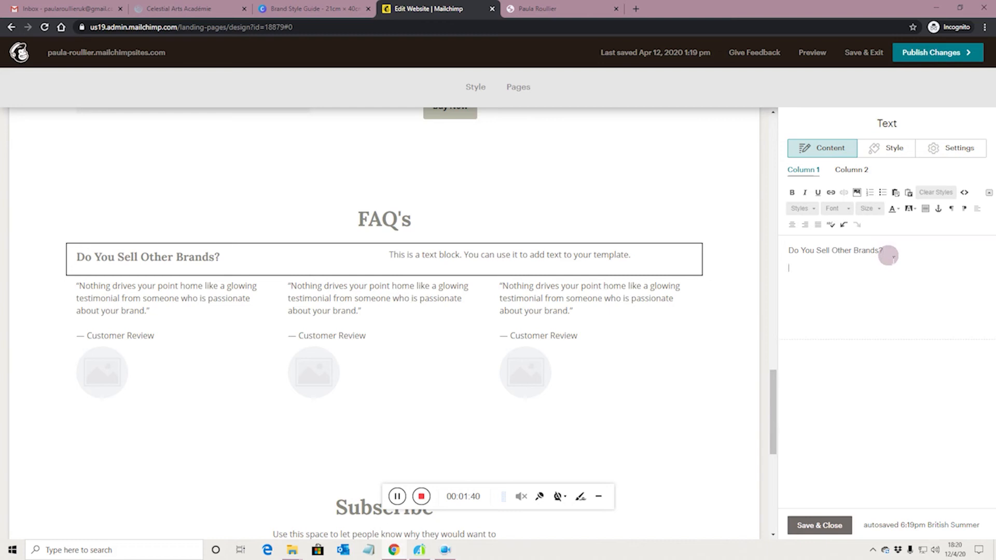
Step: Add the answer 'Yes we sell specific brands…' beneath the question and copy the pair
key("Return")
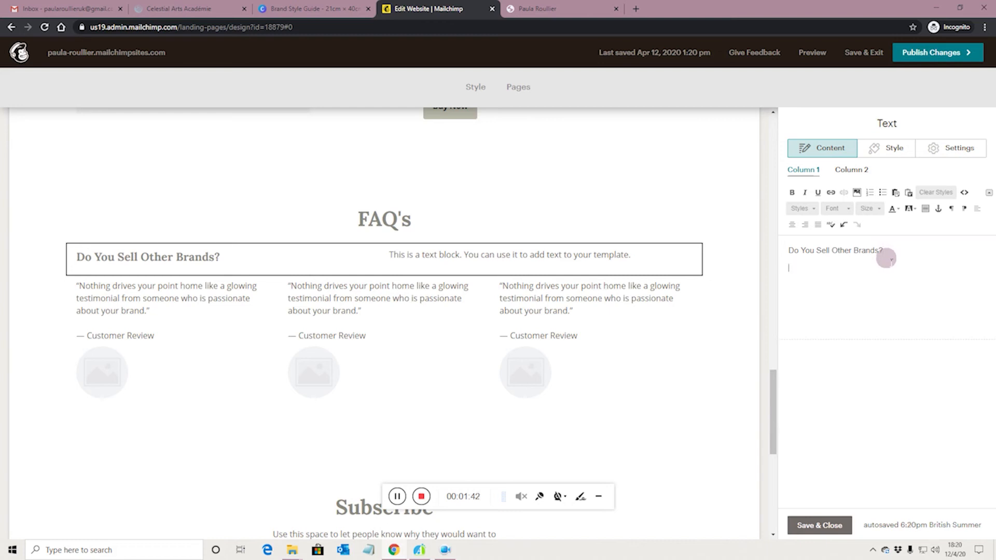
type("Ys")
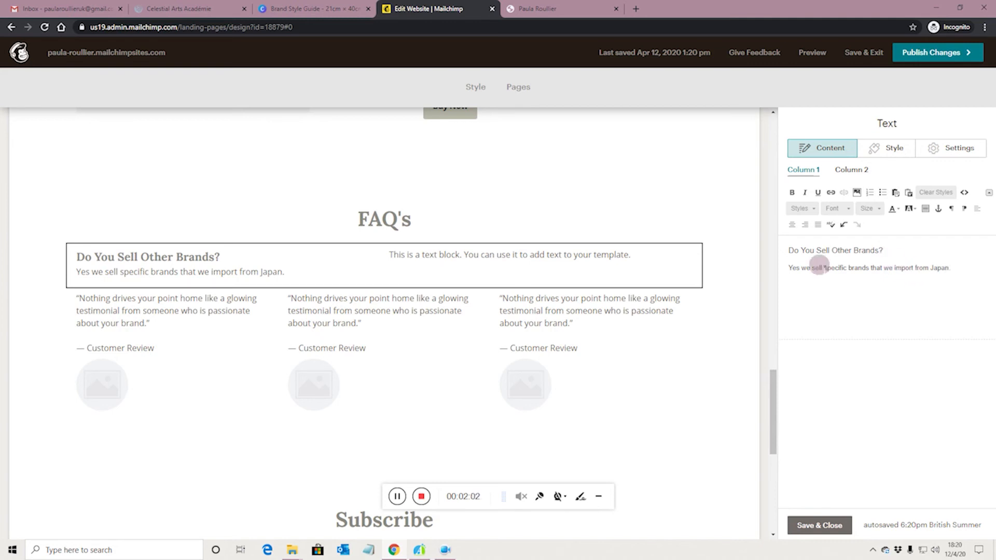
left_click(788, 250)
left_click_drag(788, 250, 953, 267)
key("ctrl+c")
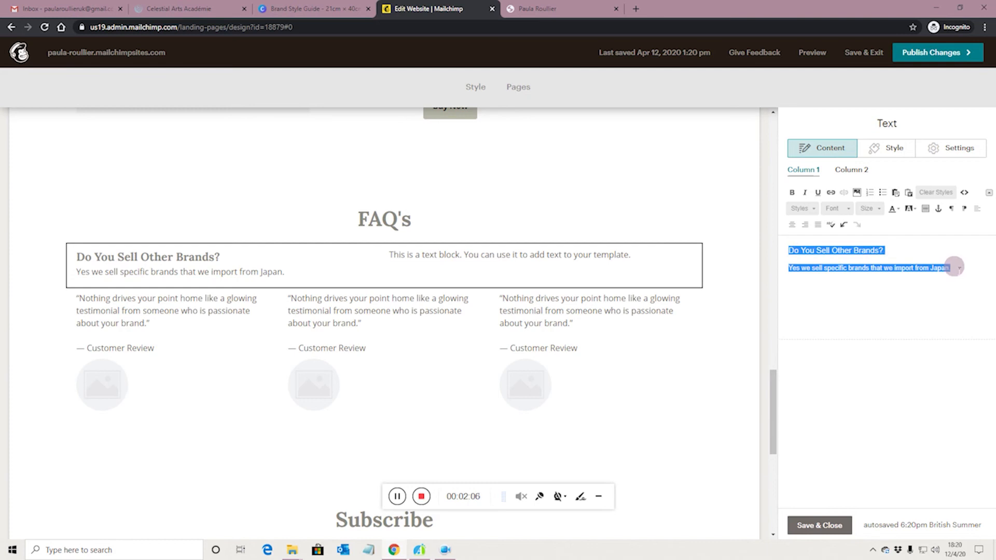
left_click(958, 267)
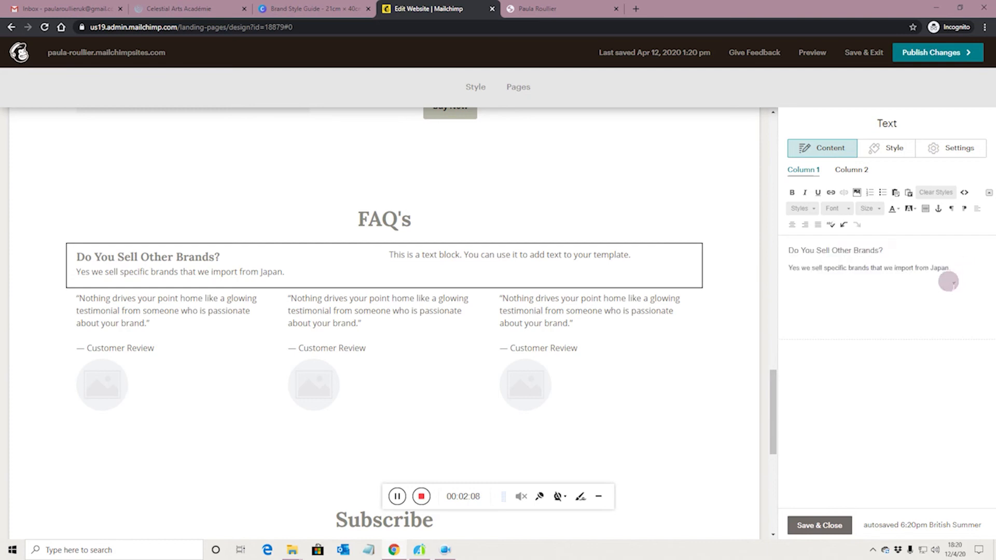
Step: Paste the question-and-answer pair twice more on new lines
key("Return")
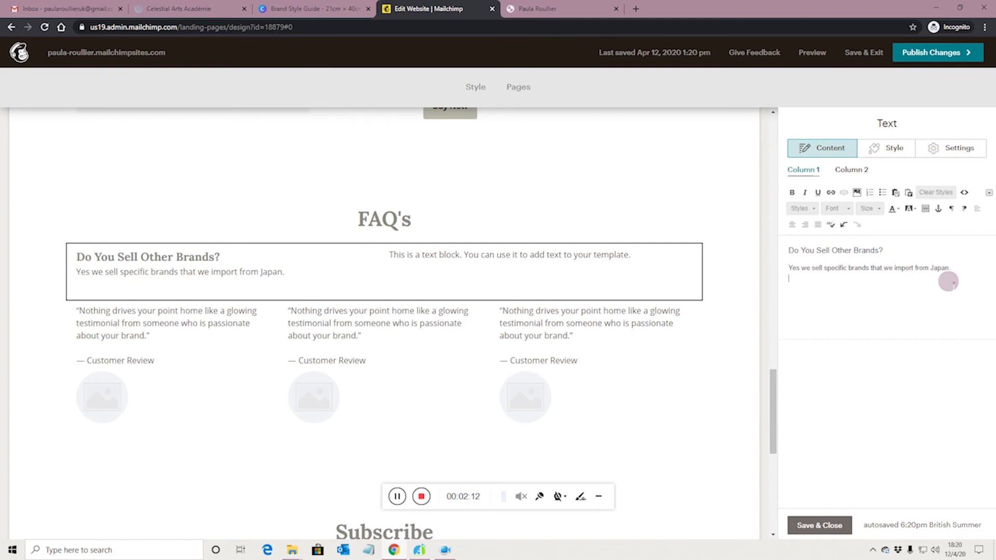
key("ctrl+v")
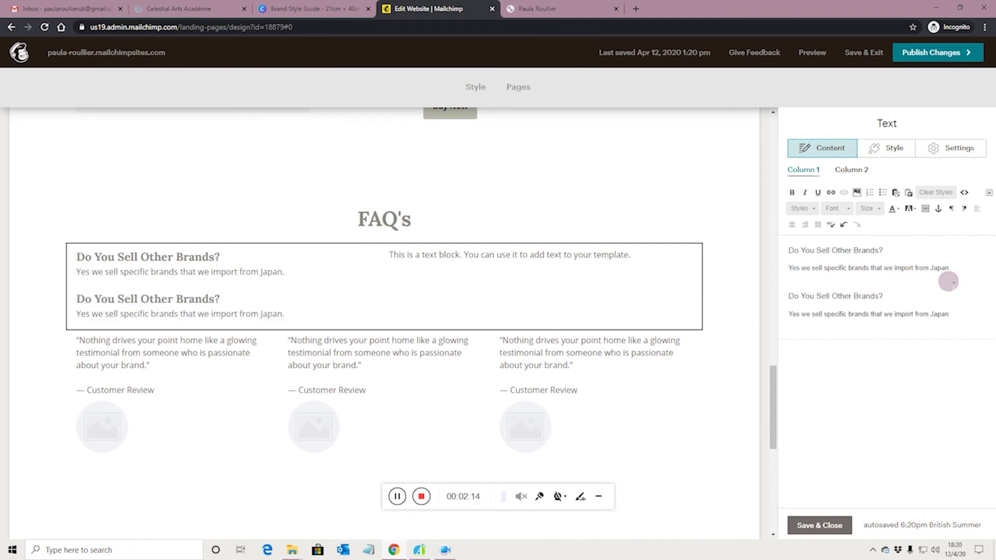
key("Return")
key("Return")
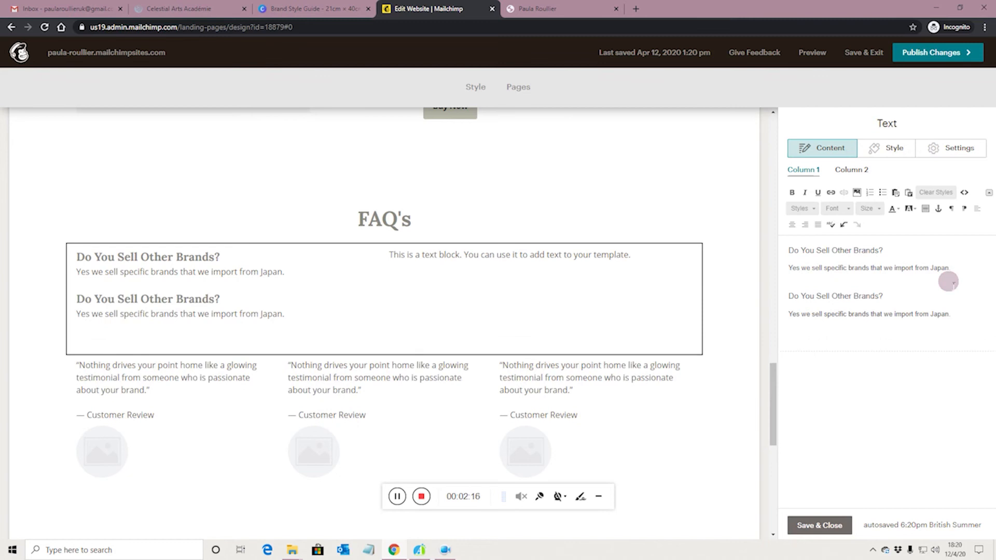
key("ctrl+v")
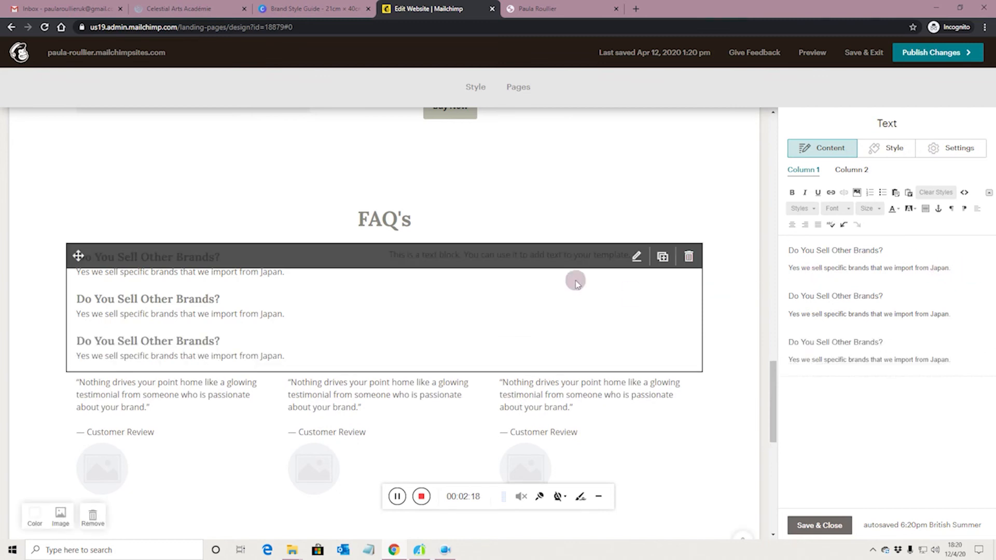
left_click(851, 171)
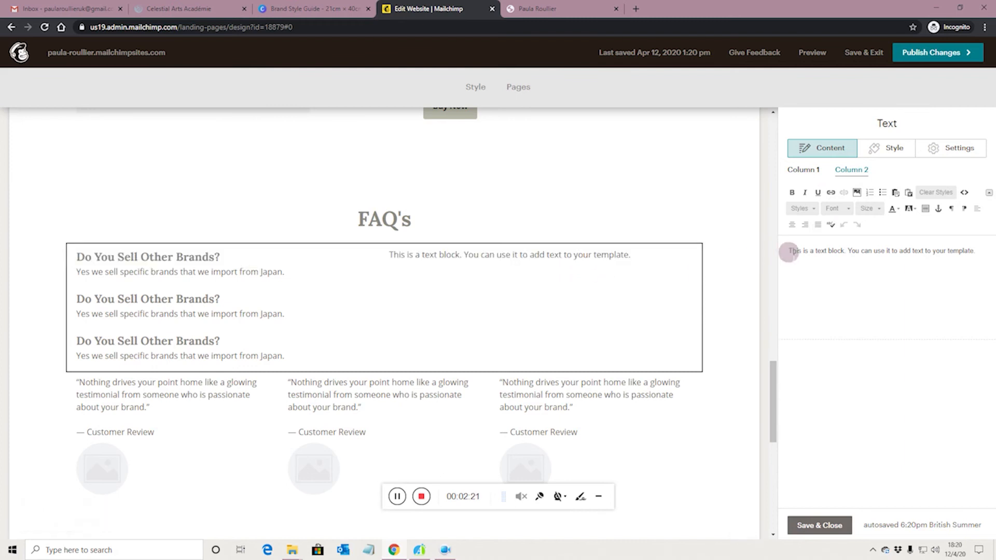
Step: Paste the 'Do You Sell Other Brands?' Q&A three times over column two's placeholder sentence
left_click_drag(786, 251, 977, 255)
type("Do You Sell Other Brands? Yes we sell specific brands that we import from Japan.")
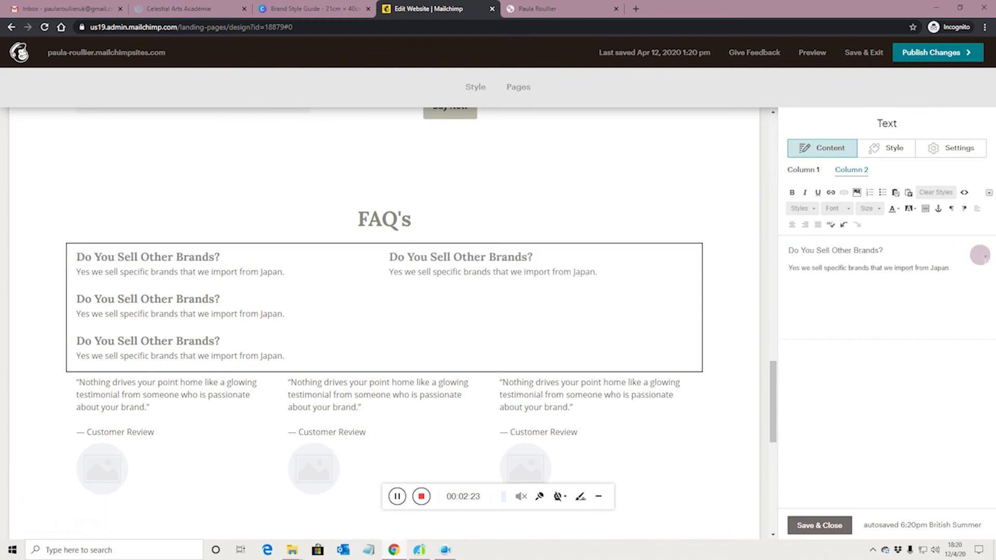
type("Do You Sell Other Brands? Yes we sell specific brands that we import from Japan.")
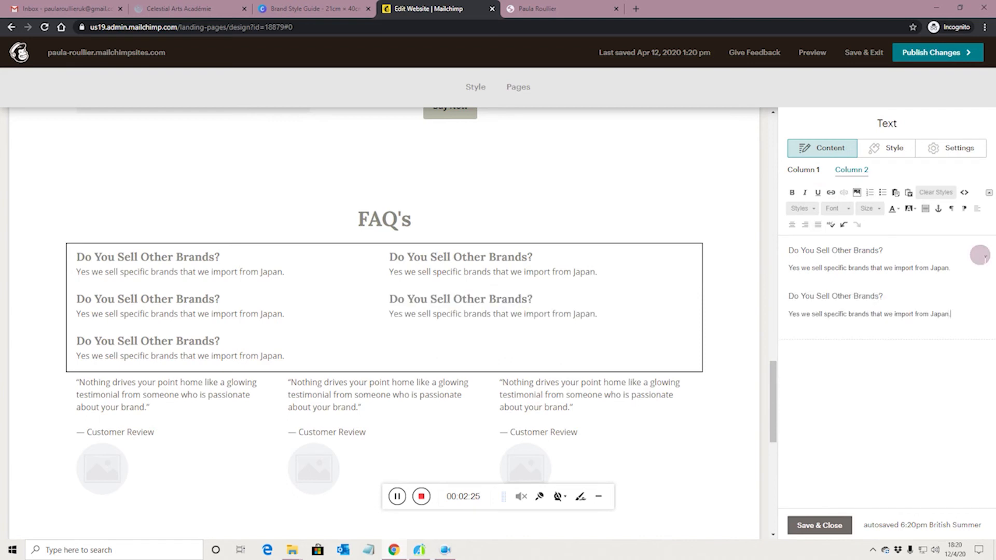
type("Do You Sell Other Brands? Yes we sell specific brands that we import from Japan.")
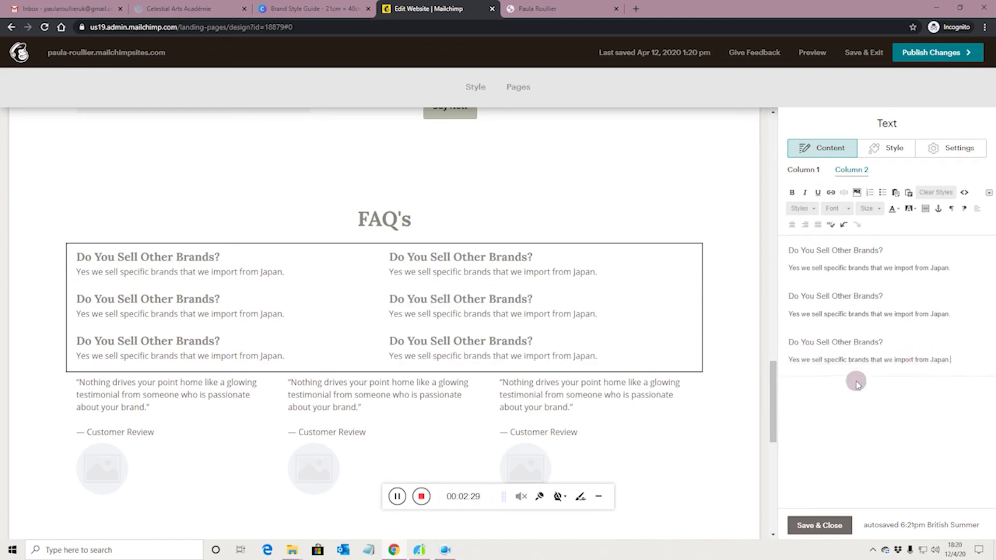
scroll(536, 415, "down", 1)
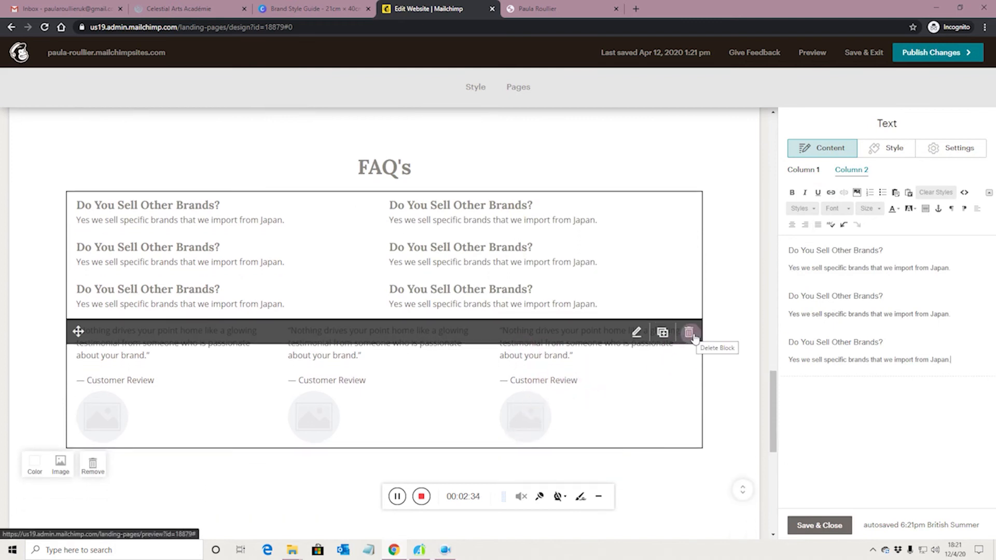
Step: Delete the testimonial quotes block below FAQ's and confirm, so Subscribe follows the Q&A
left_click(694, 336)
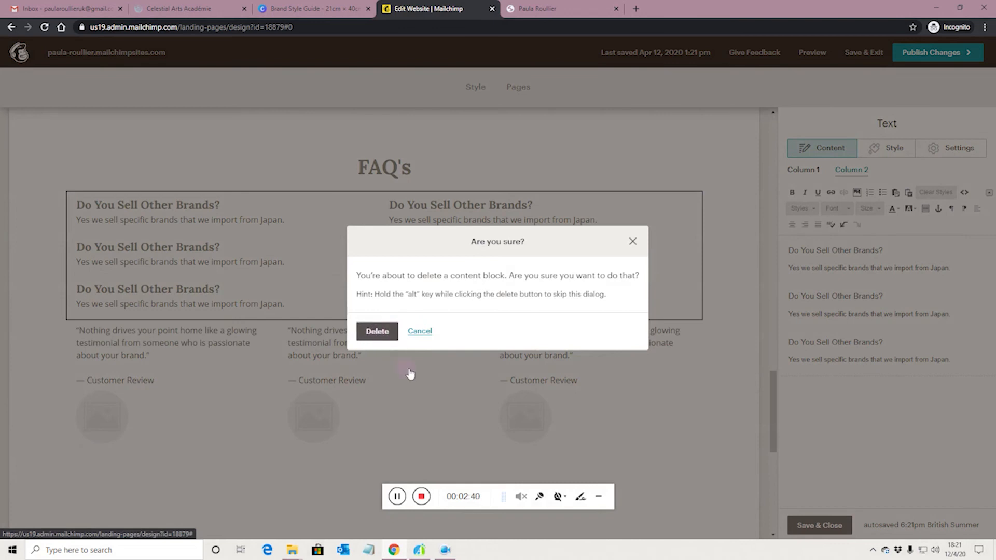
key("Return")
scroll(595, 370, "up", 2)
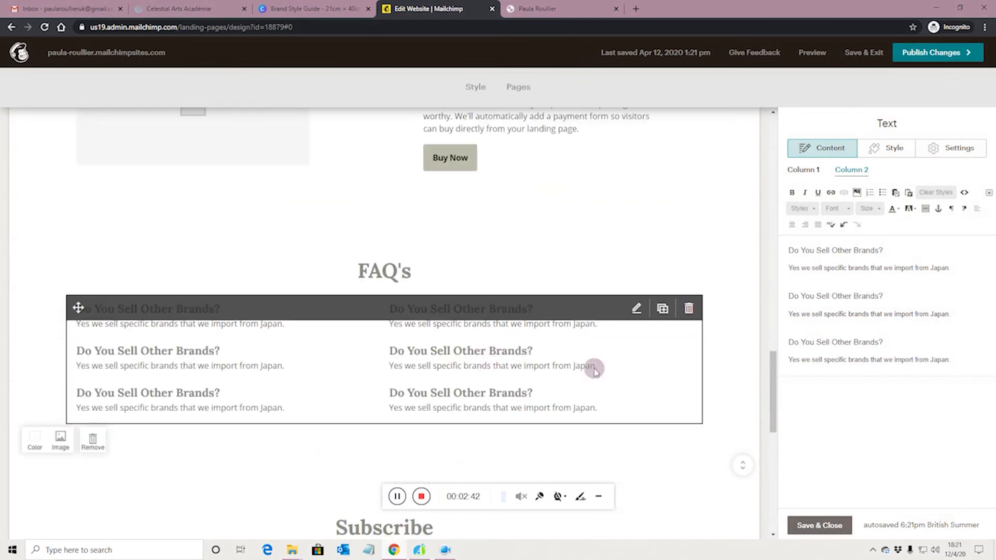
scroll(595, 368, "up", 2)
scroll(594, 363, "down", 2)
scroll(316, 355, "down", 2)
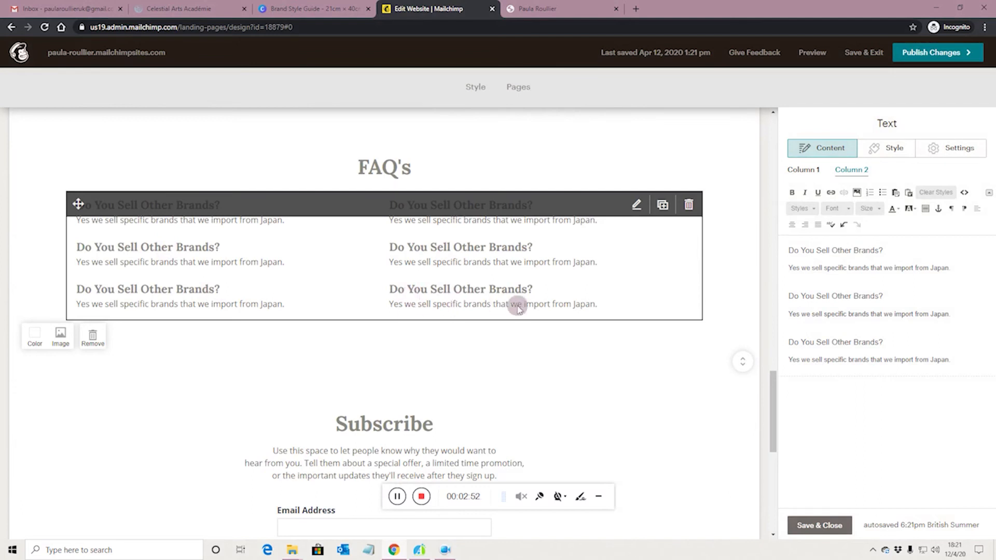
scroll(473, 322, "up", 2)
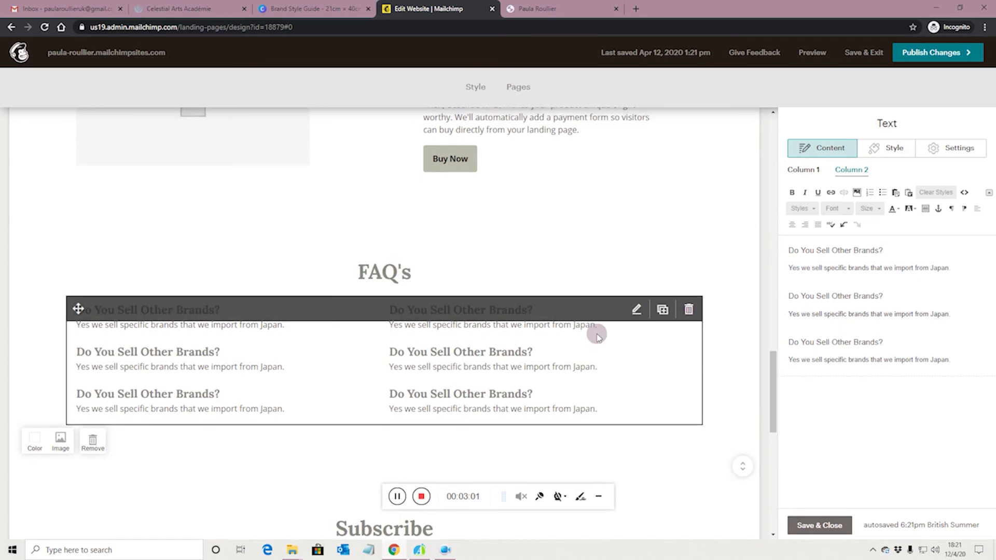
scroll(595, 332, "up", 3)
scroll(597, 334, "up", 6)
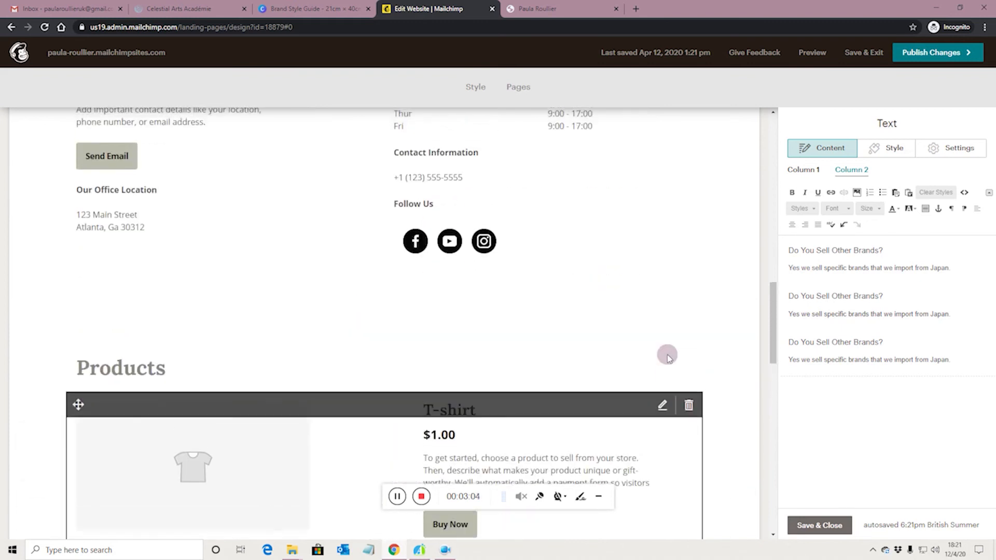
scroll(667, 358, "down", 6)
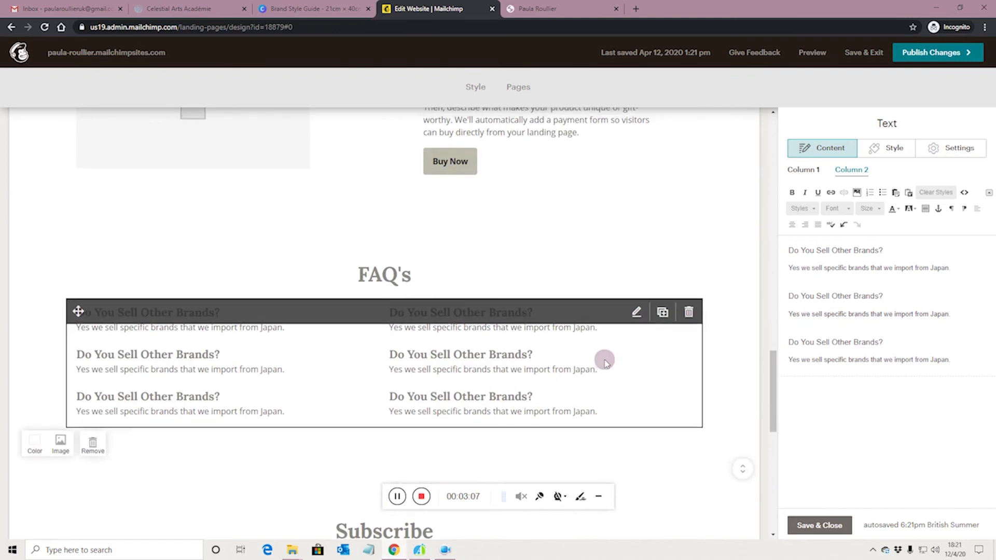
scroll(606, 363, "up", 6)
scroll(606, 363, "up", 2)
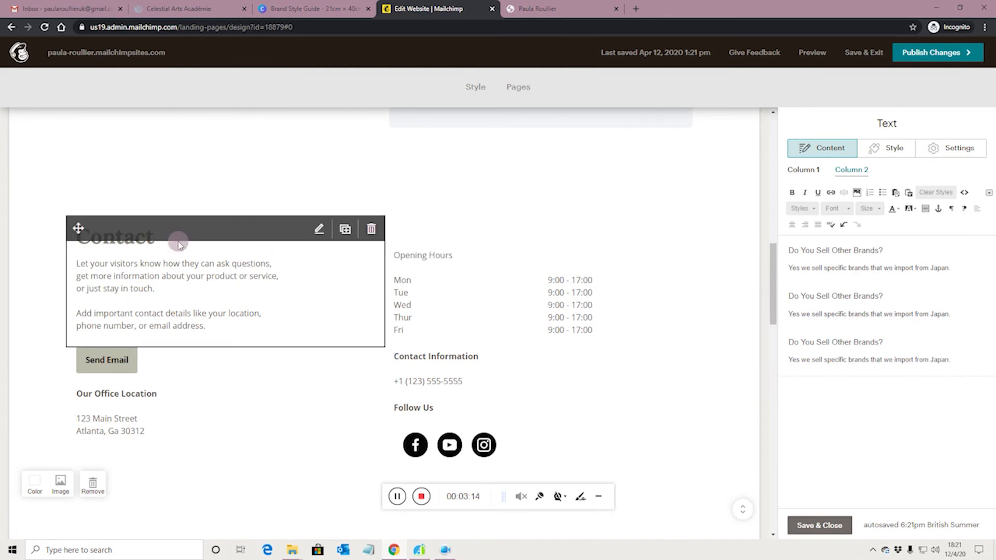
scroll(500, 316, "down", 7)
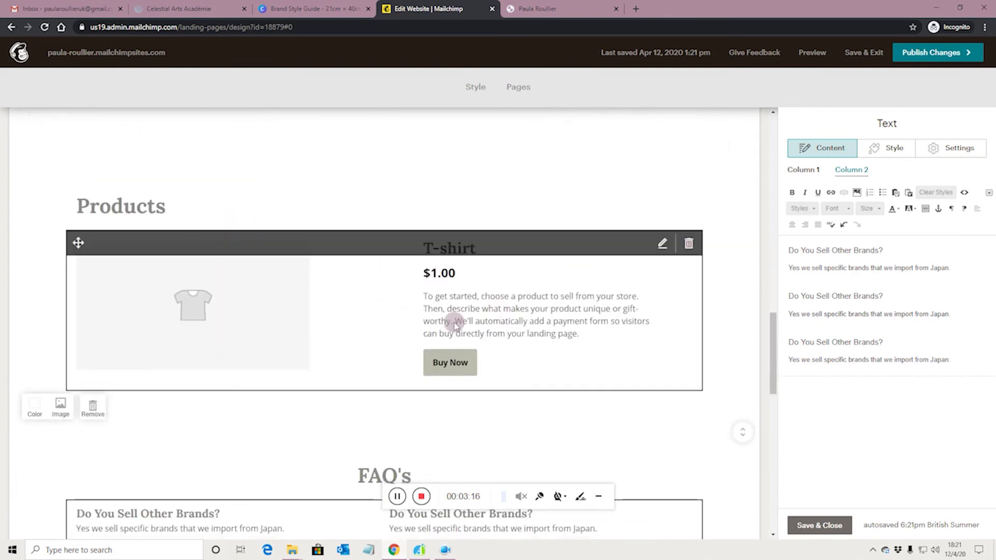
scroll(454, 324, "down", 7)
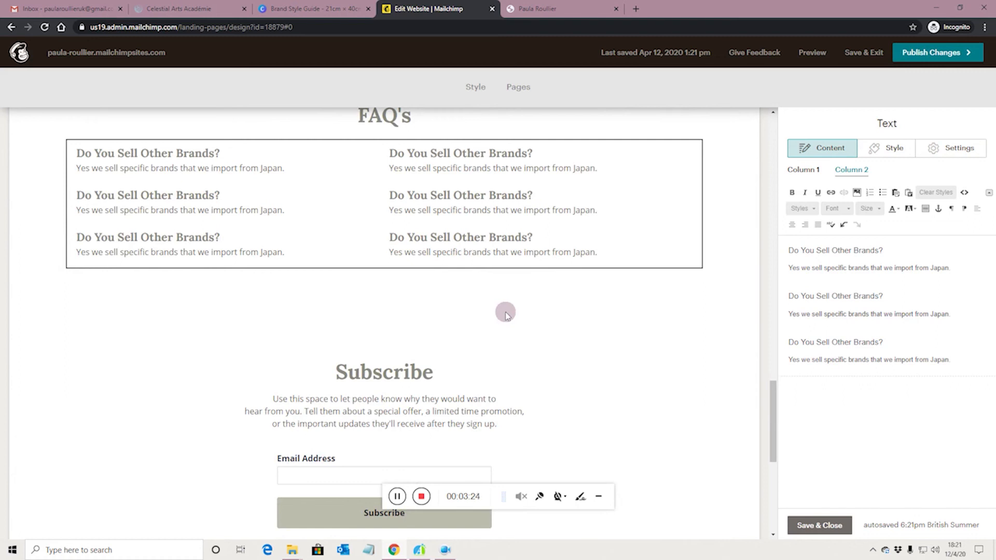
scroll(519, 318, "up", 12)
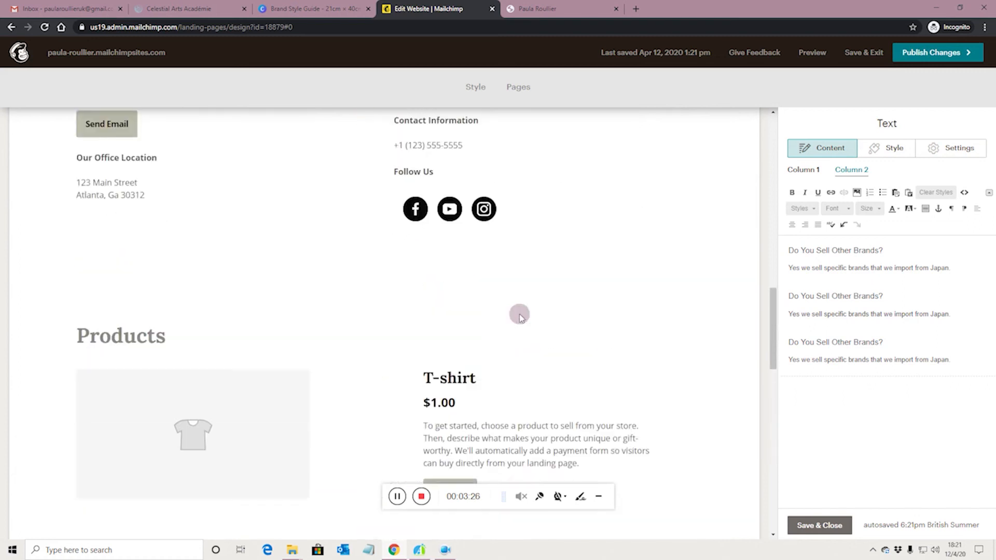
scroll(501, 290, "up", 11)
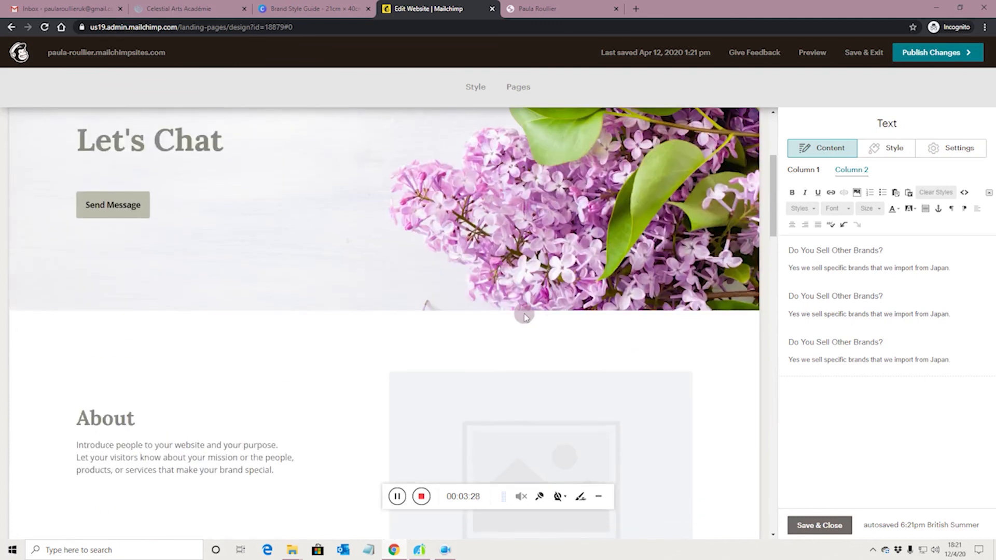
scroll(256, 300, "down", 3)
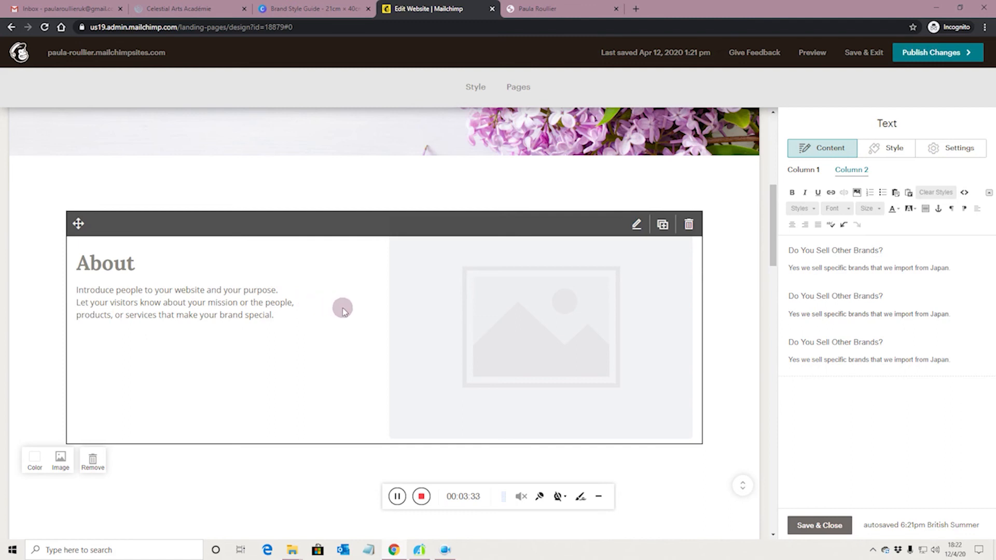
scroll(355, 311, "up", 3)
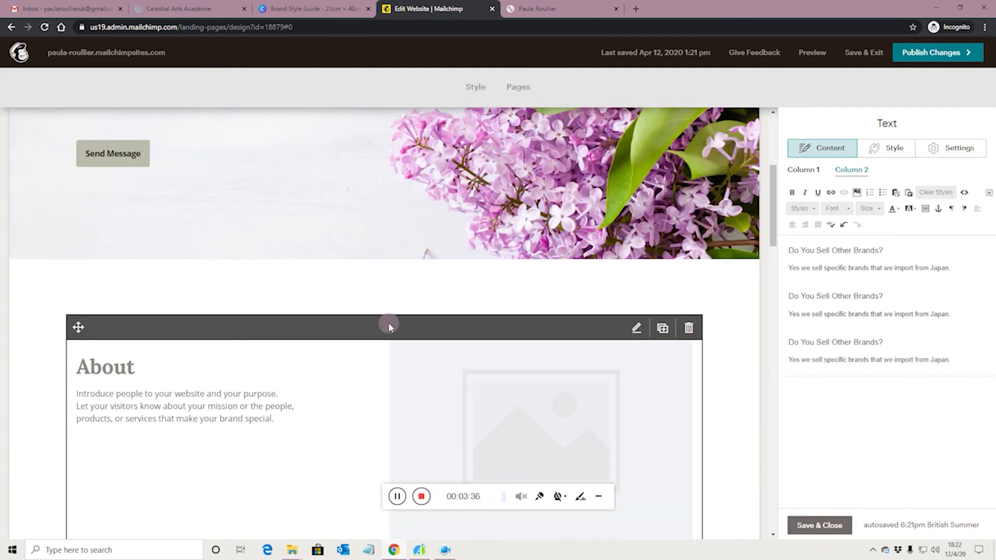
scroll(389, 324, "down", 2)
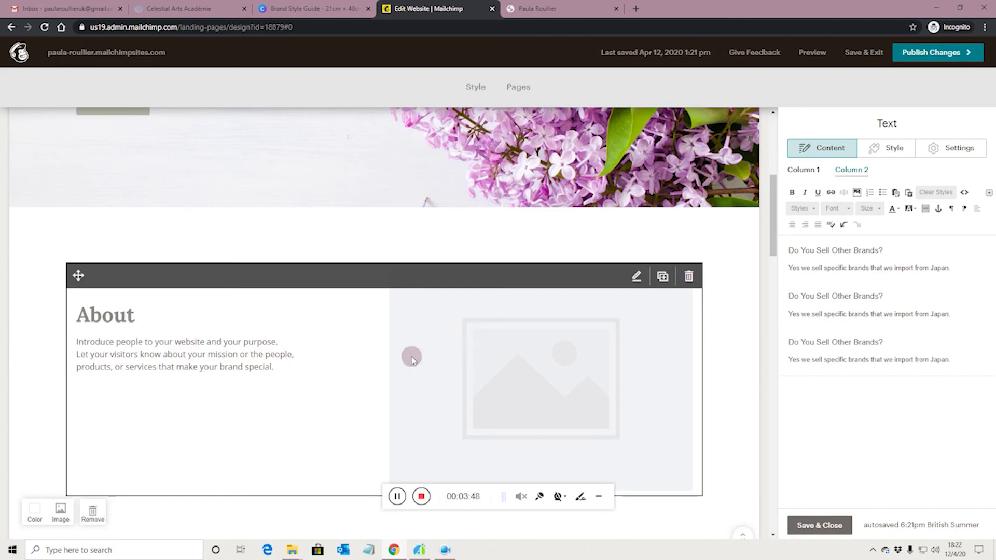
Step: Open the About Image + Text block in its editor and select the About heading
left_click(114, 316)
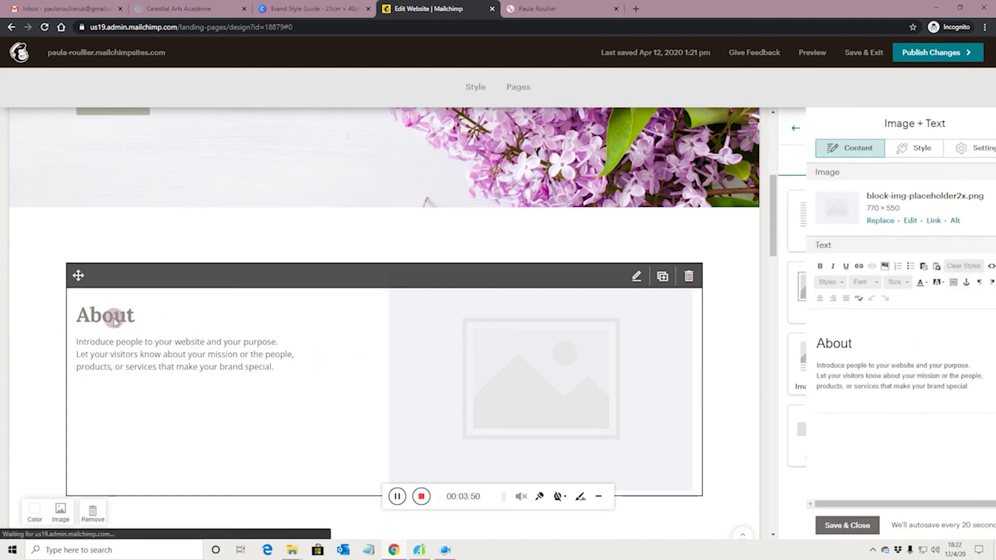
left_click_drag(789, 344, 827, 346)
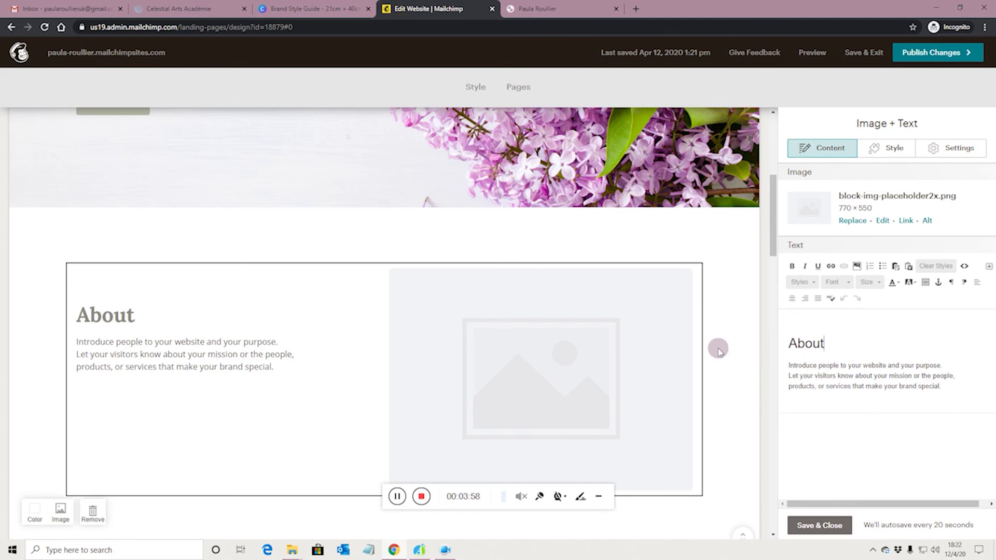
scroll(717, 347, "down", 6)
scroll(704, 349, "down", 2)
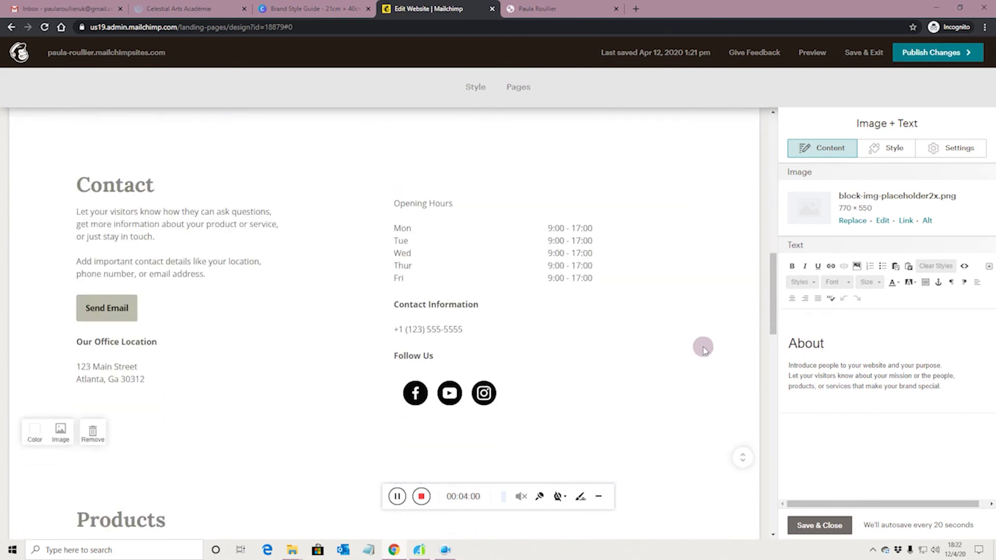
scroll(703, 348, "up", 10)
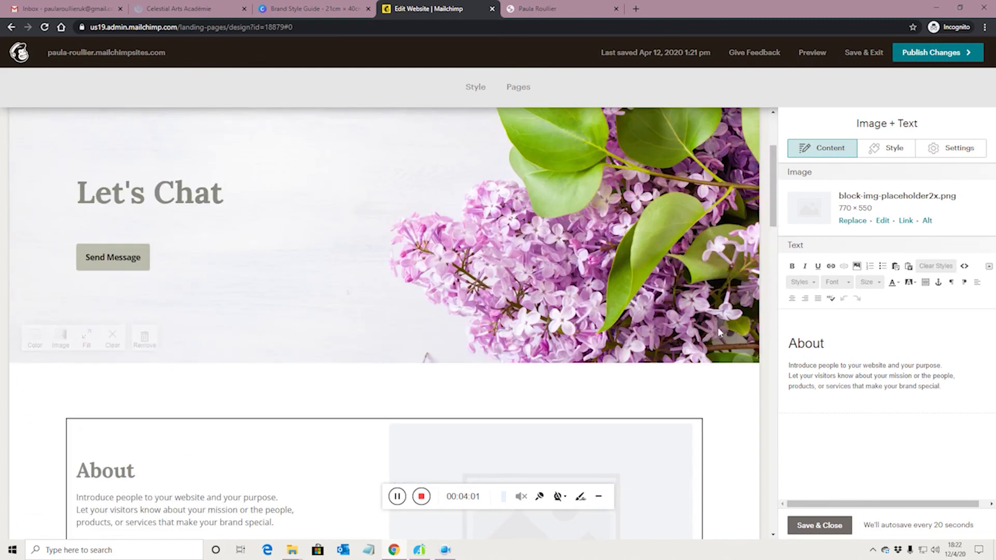
scroll(726, 347, "down", 4)
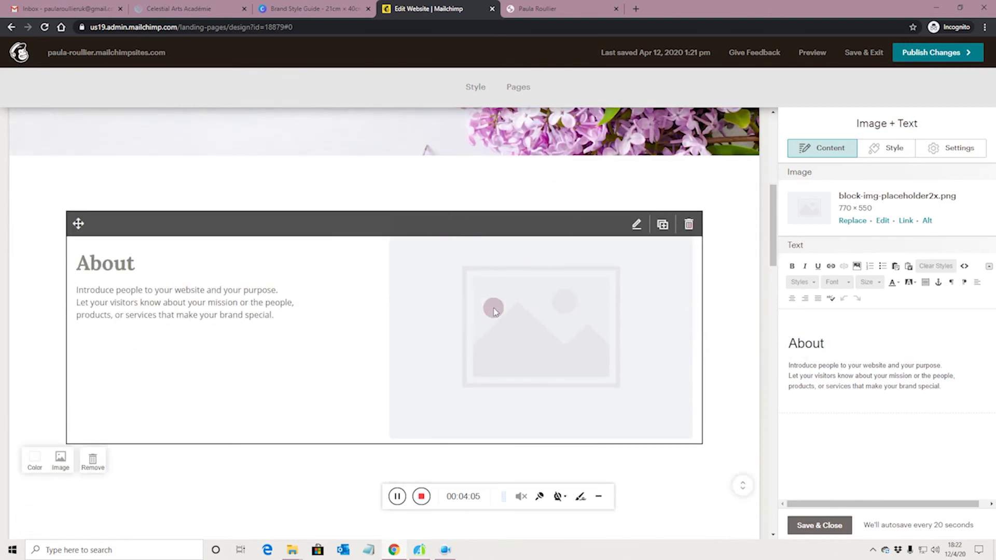
scroll(567, 354, "down", 5)
scroll(674, 346, "down", 12)
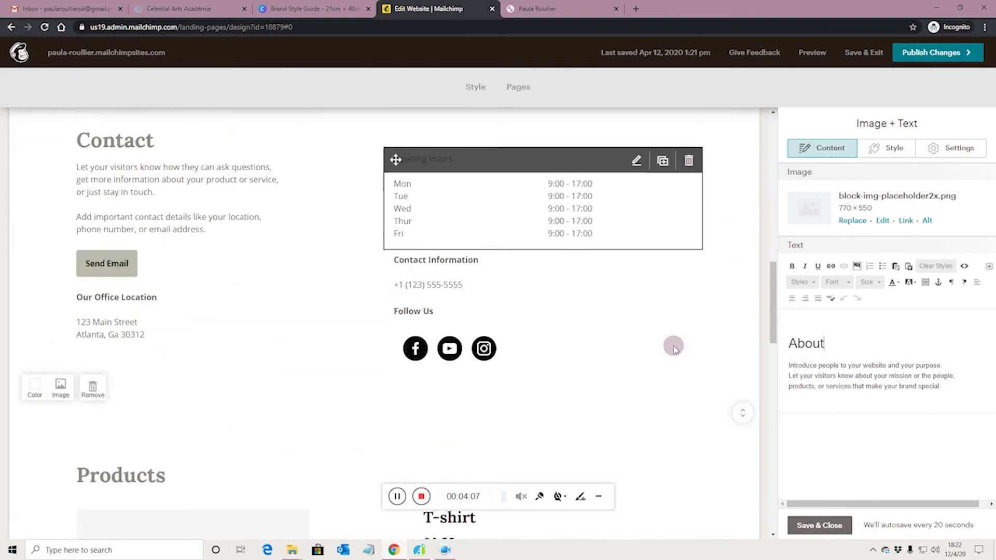
scroll(704, 353, "down", 7)
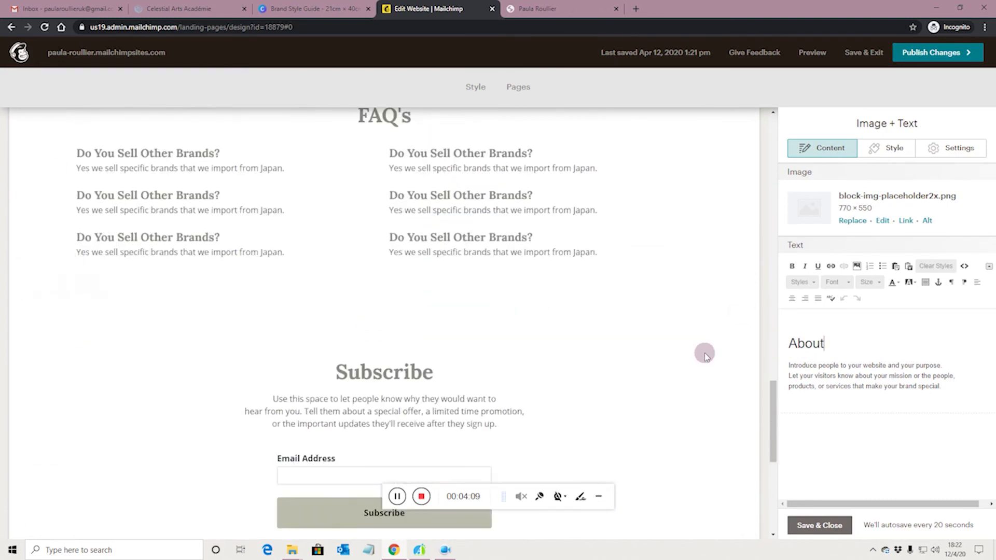
scroll(472, 340, "up", 2)
scroll(471, 340, "up", 9)
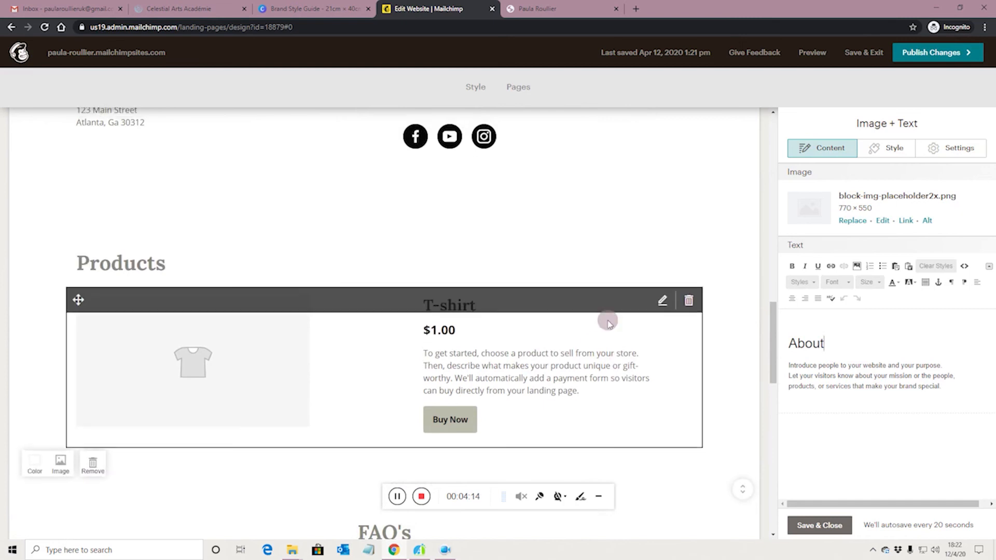
scroll(605, 319, "up", 5)
scroll(701, 394, "down", 3)
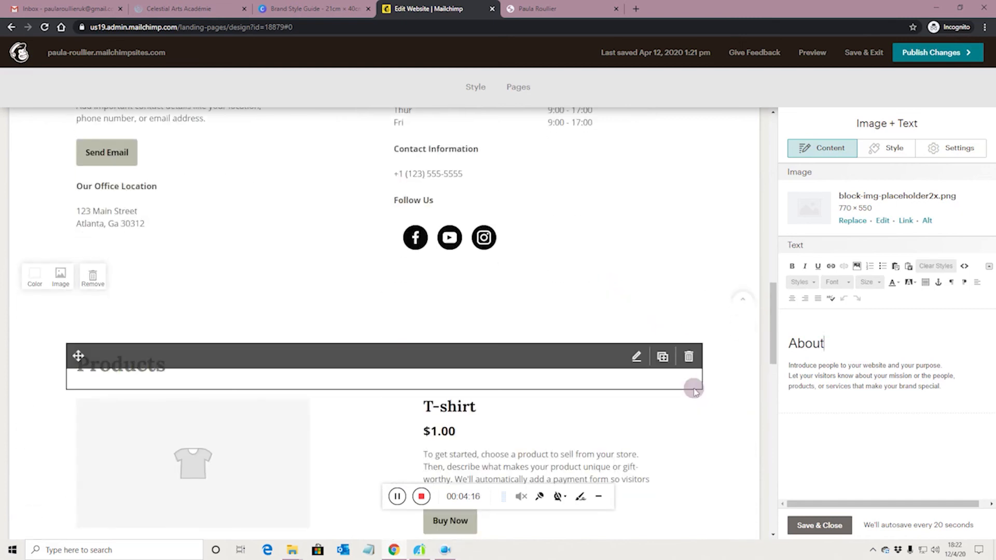
Step: Delete the Products heading and the T-shirt product block, confirming each deletion
left_click(689, 357)
left_click(384, 334)
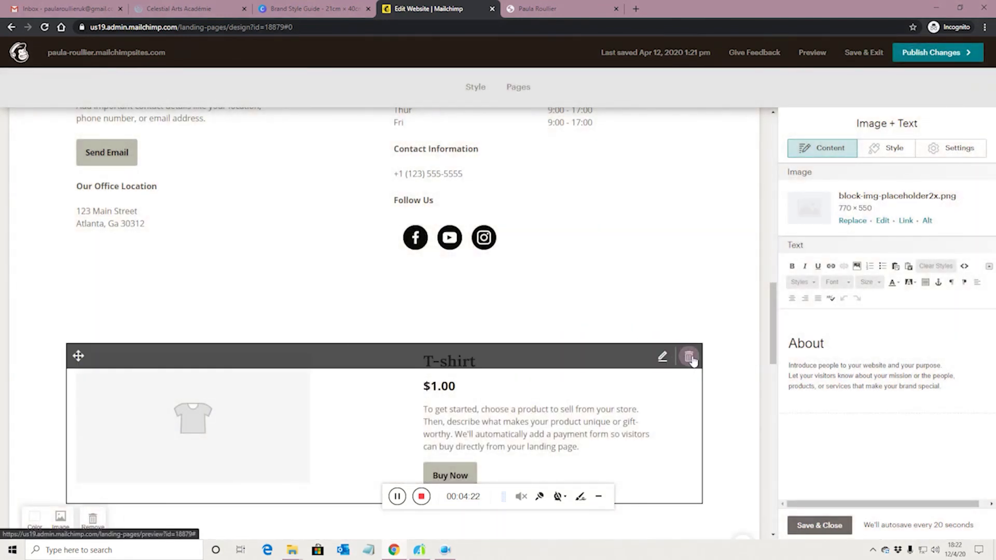
left_click(689, 357)
left_click(380, 334)
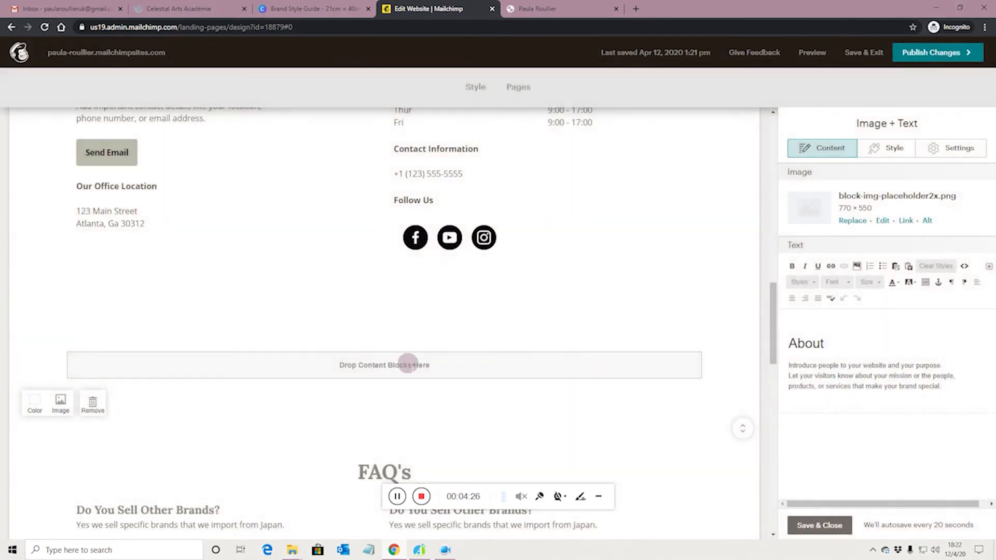
scroll(409, 364, "down", 3)
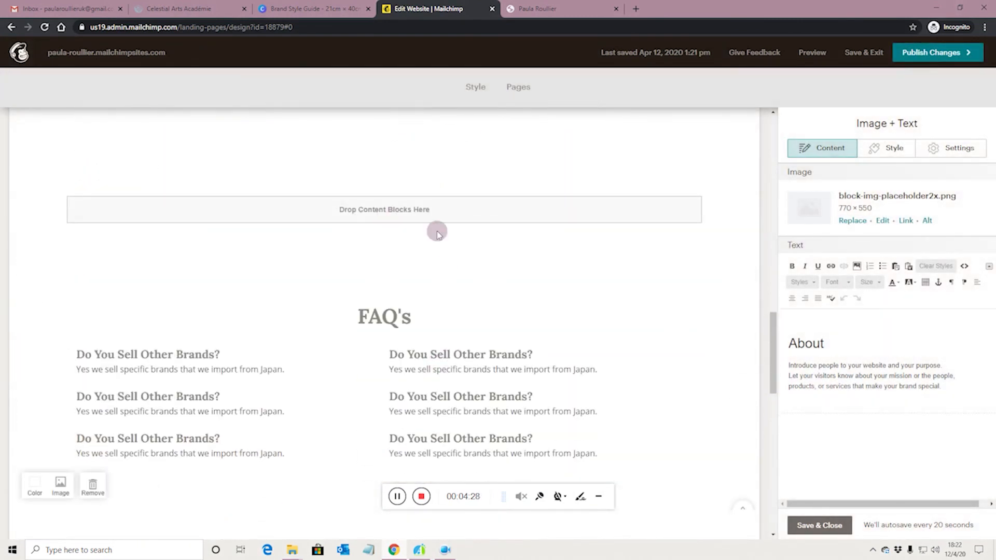
scroll(595, 301, "down", 5)
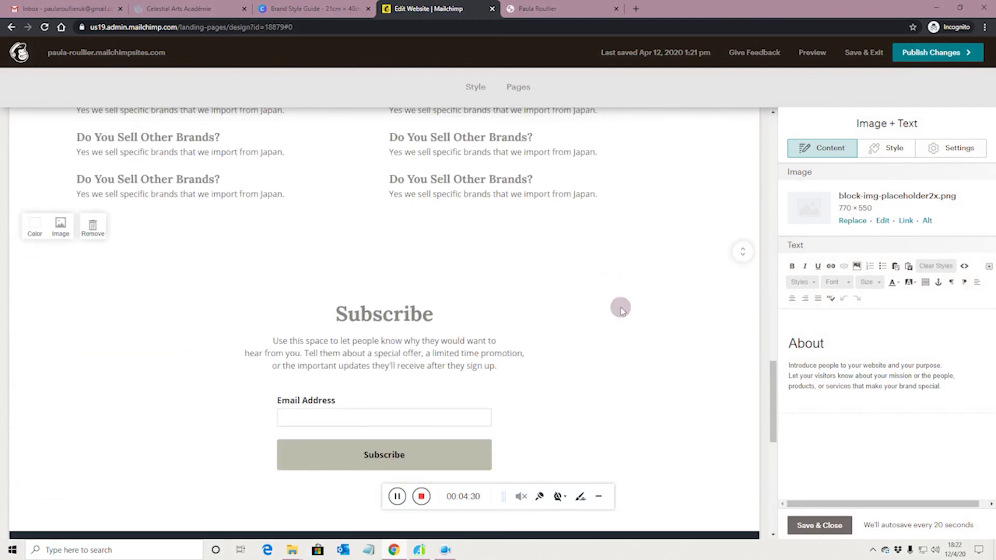
scroll(544, 342, "up", 10)
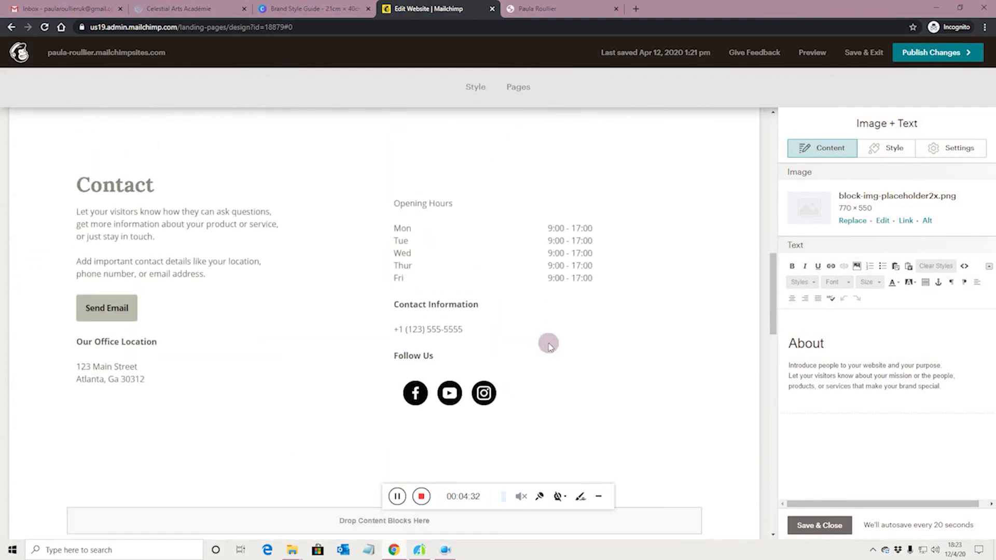
scroll(549, 346, "up", 8)
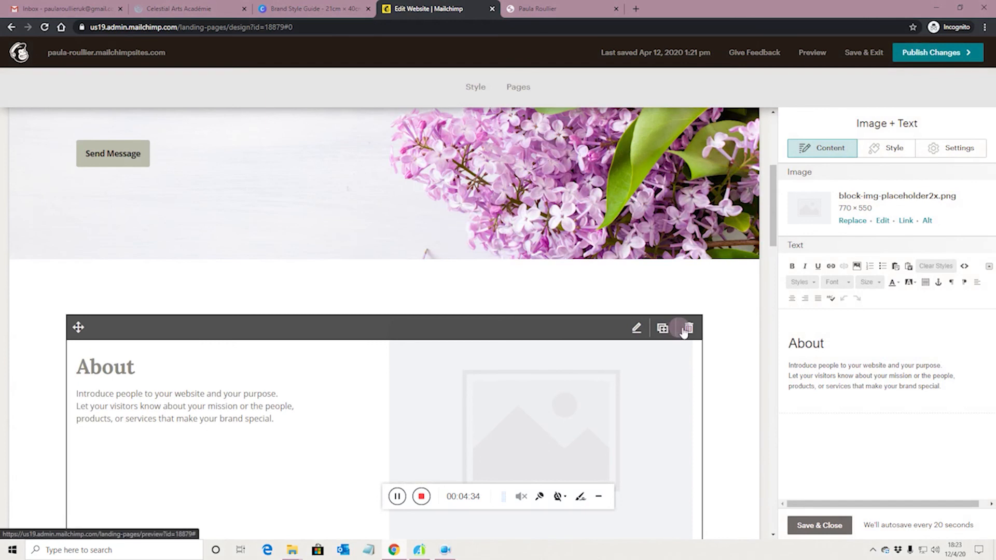
Step: Delete the About image-and-text block, leaving an empty section between Let's Chat and Contact
left_click(687, 329)
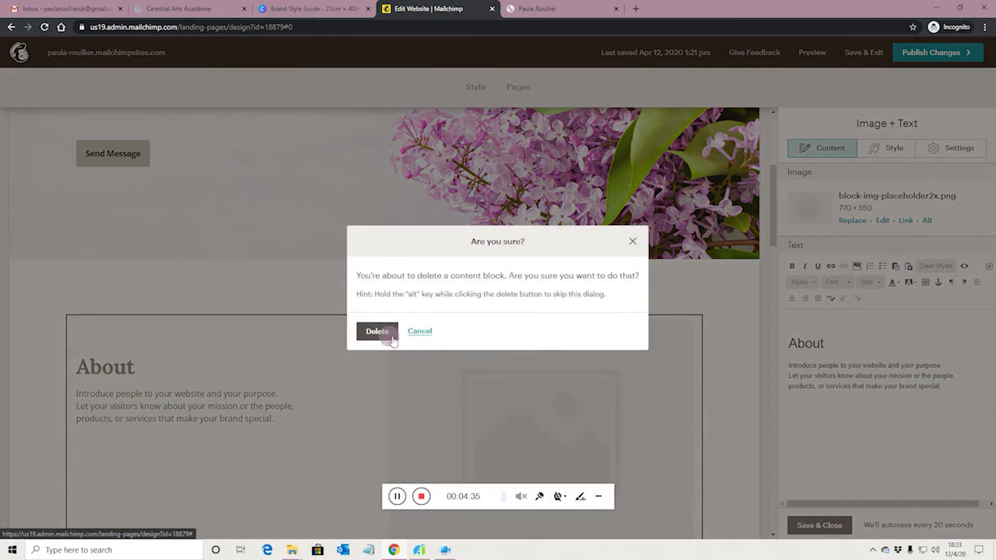
left_click(377, 332)
scroll(511, 382, "down", 3)
scroll(510, 382, "down", 4)
scroll(576, 377, "up", 4)
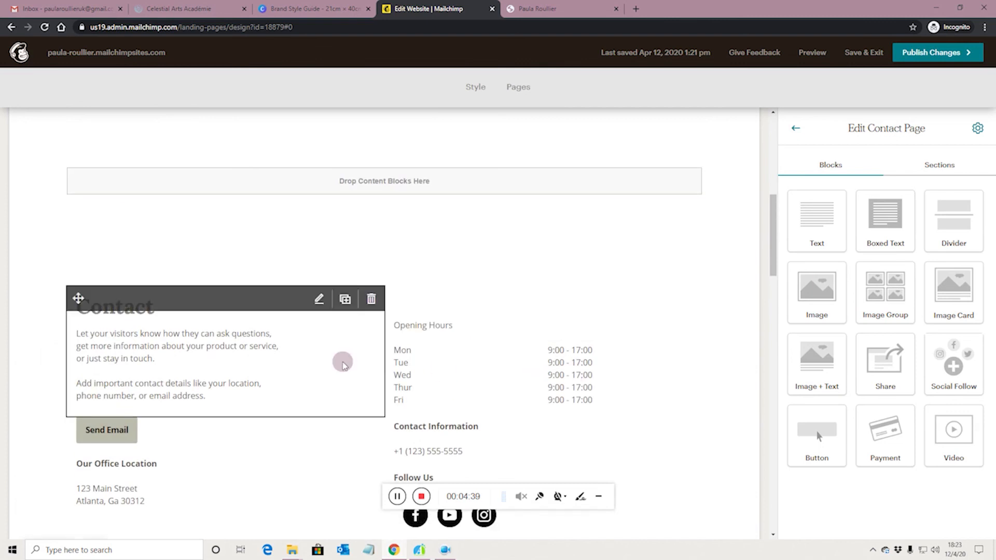
scroll(663, 405, "down", 1)
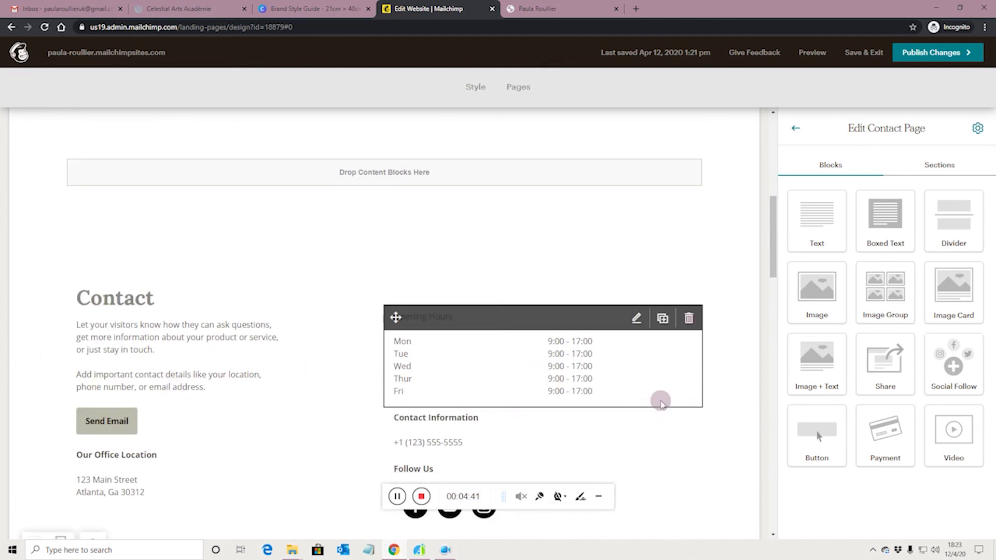
scroll(662, 400, "down", 7)
scroll(651, 387, "up", 7)
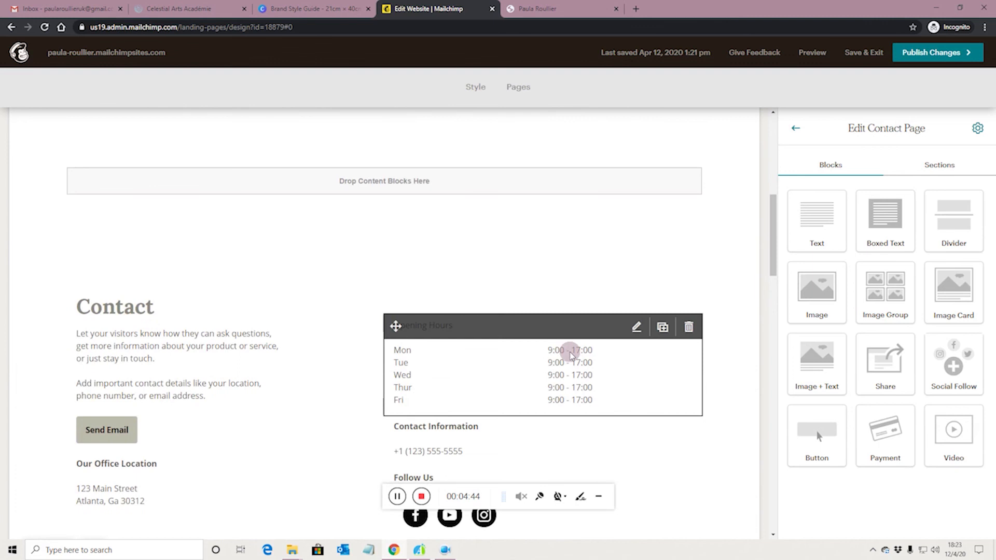
scroll(571, 355, "up", 4)
scroll(654, 392, "down", 2)
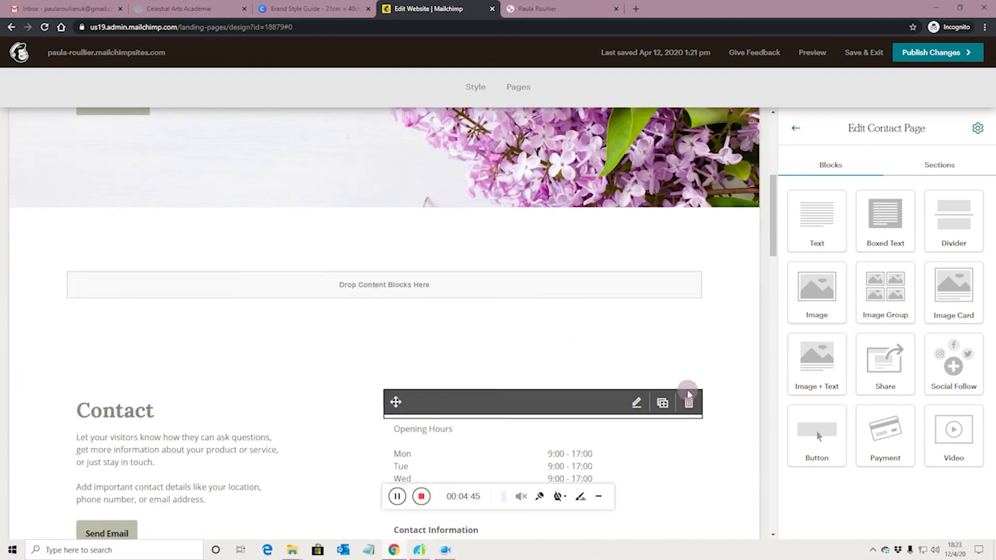
scroll(233, 382, "down", 3)
scroll(161, 444, "down", 2)
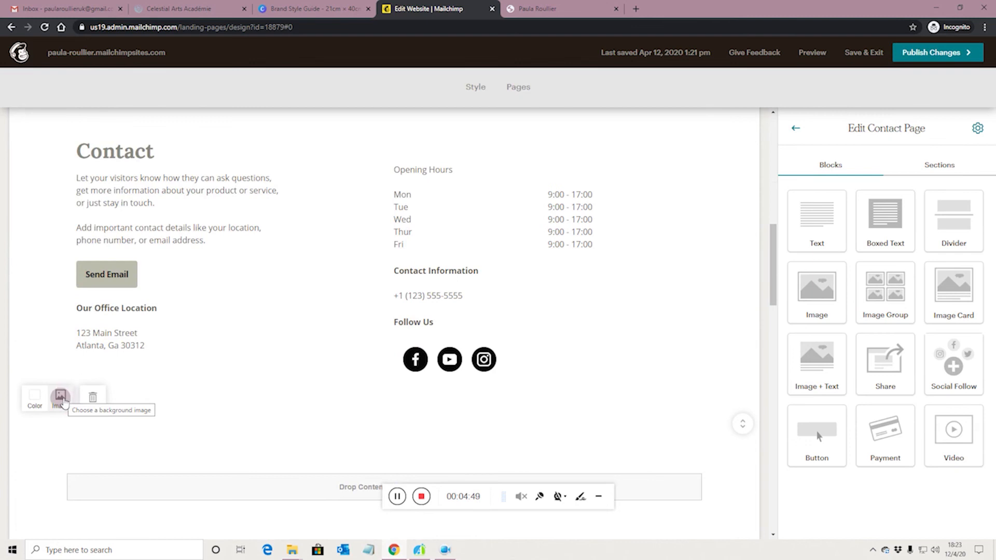
Step: Insert the colourful tulip photo from Content Studio as the Contact section background
left_click(61, 399)
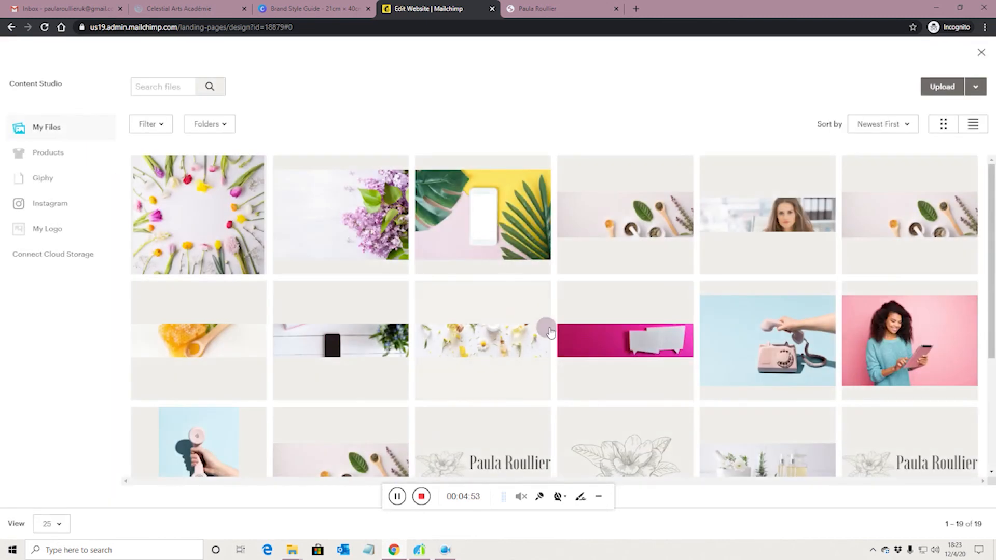
left_click(198, 229)
left_click(966, 87)
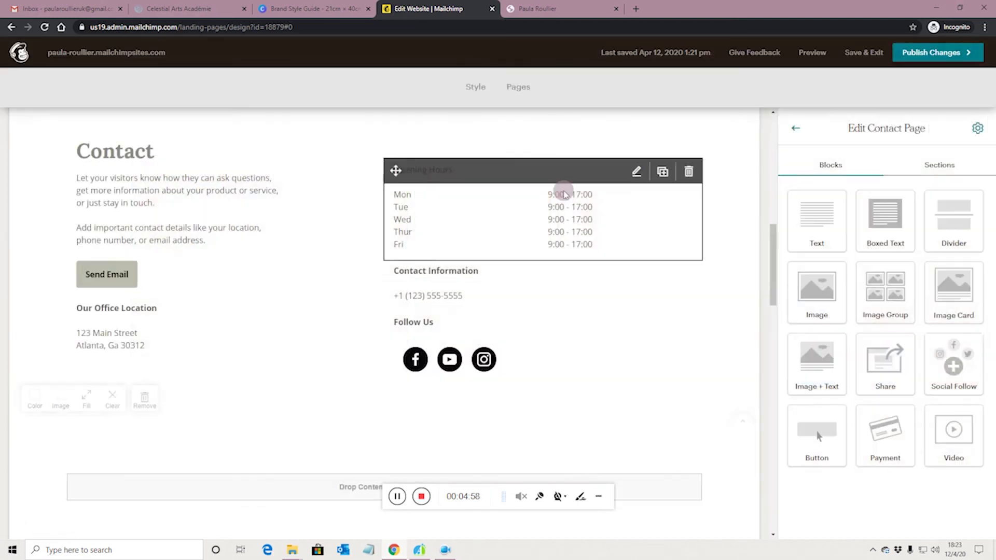
scroll(321, 310, "up", 1)
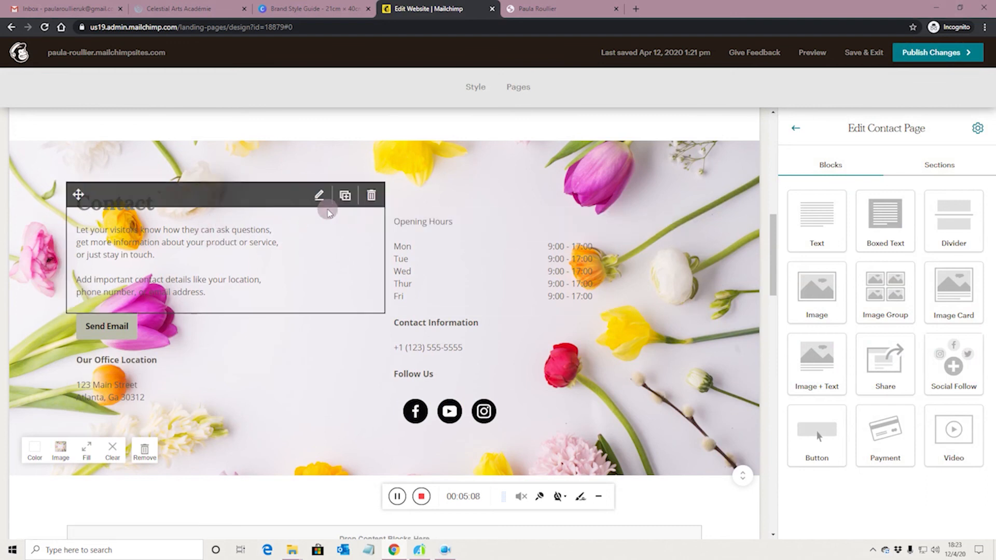
left_click(289, 198)
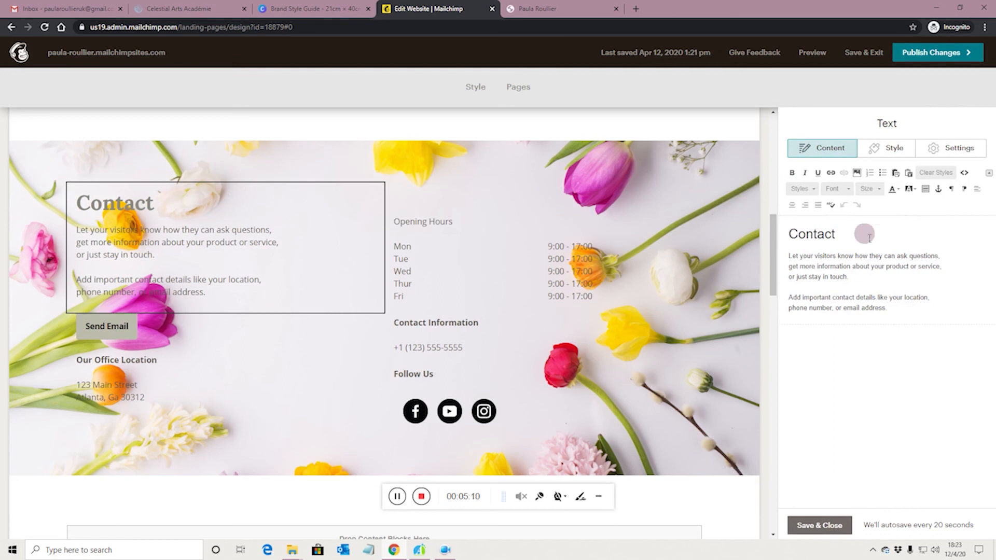
left_click(893, 151)
left_click(949, 149)
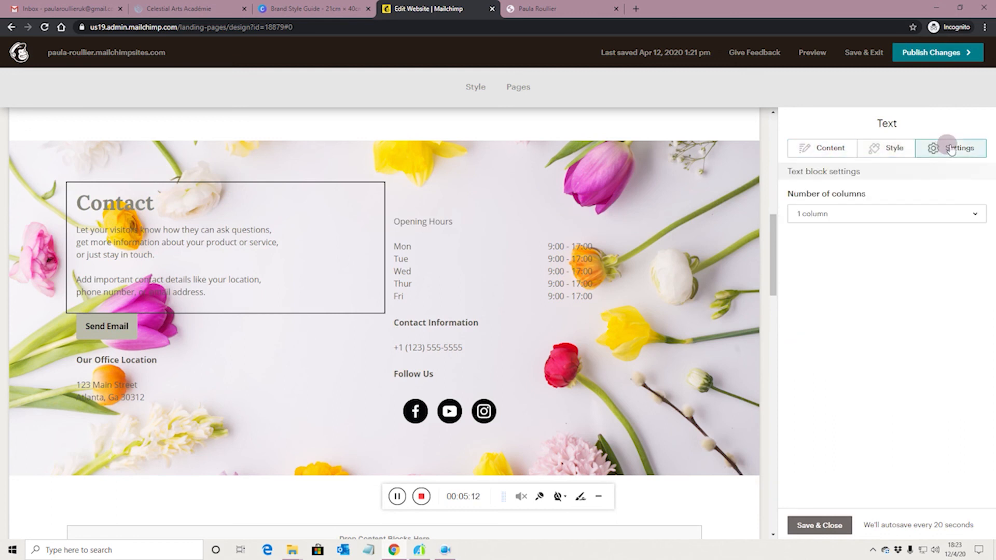
left_click(882, 148)
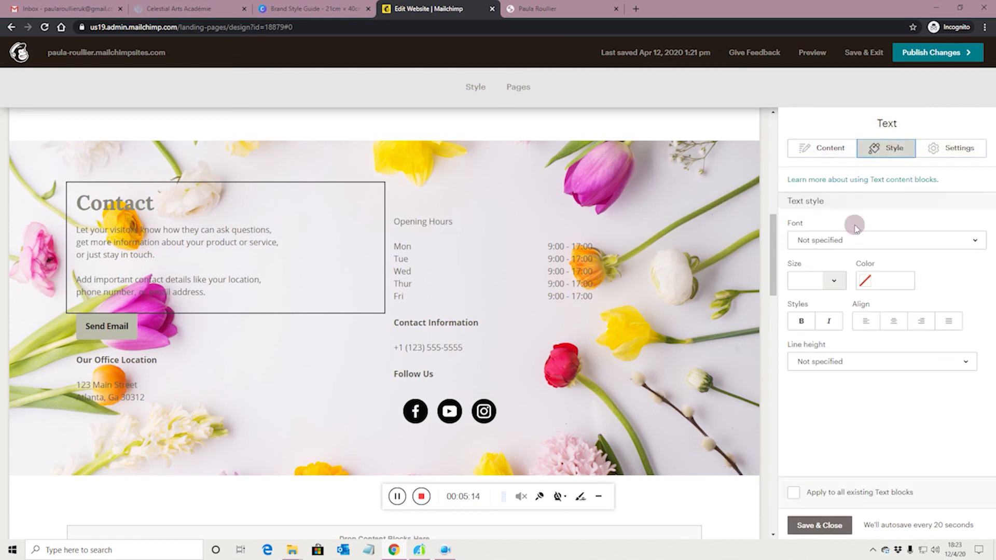
left_click(824, 150)
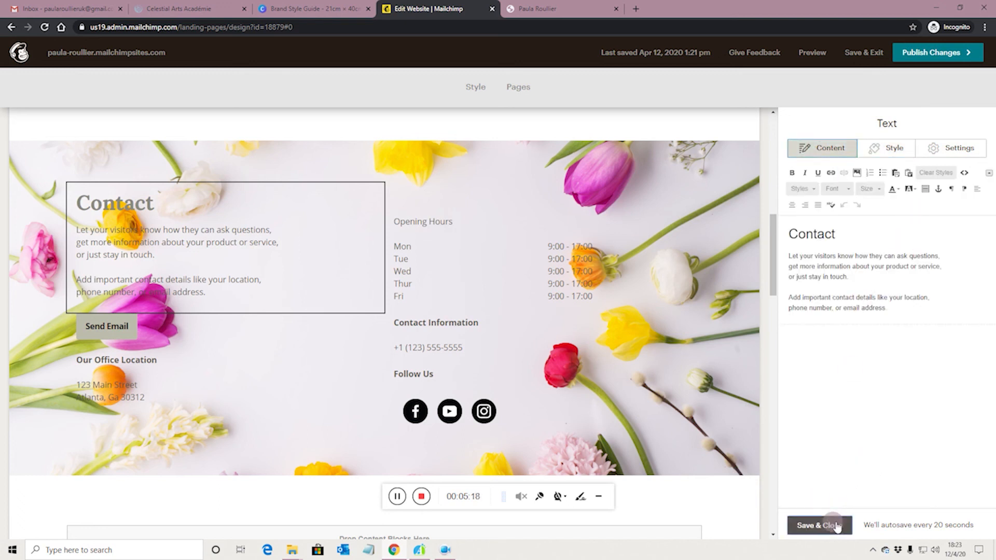
left_click(818, 526)
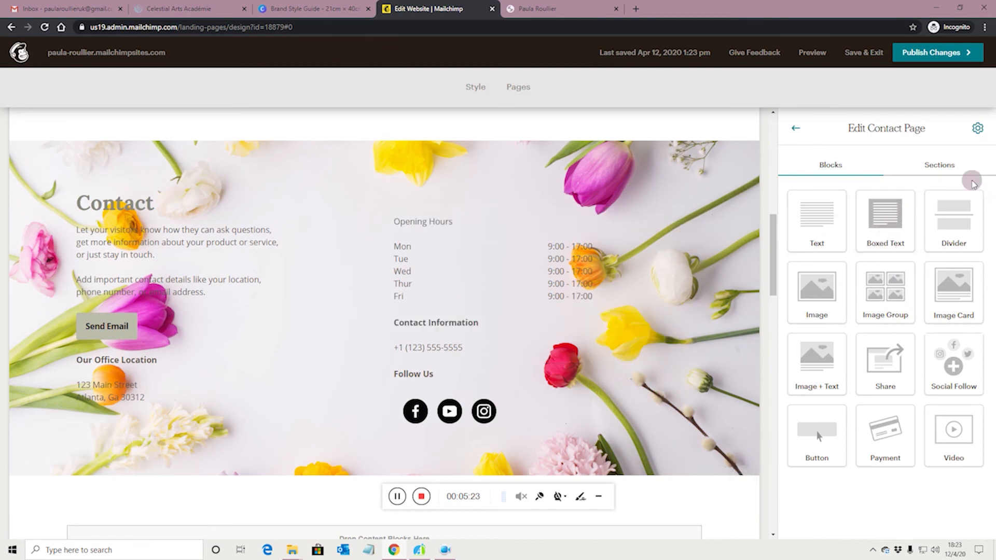
left_click(936, 166)
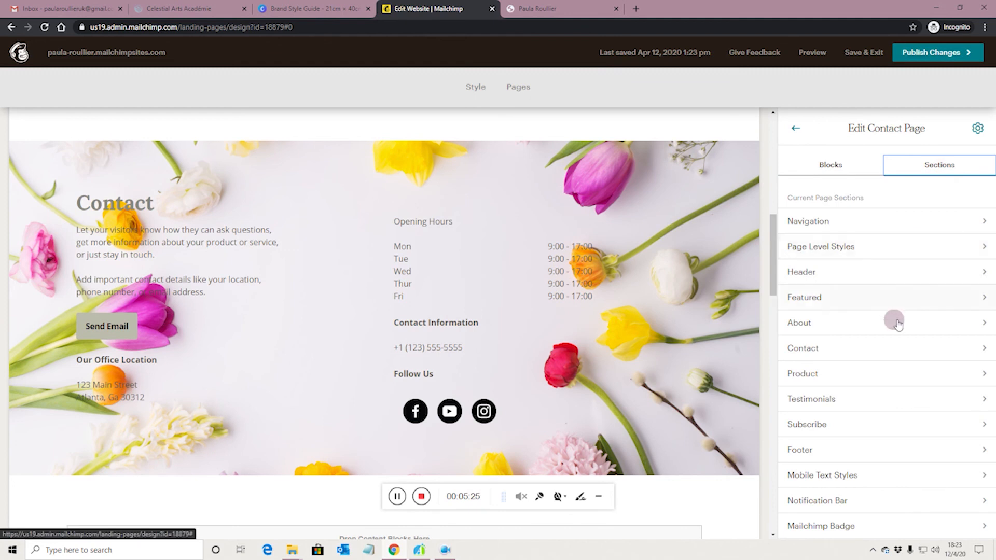
Step: Give the Contact section a white #ffffff overlay and raise its transparency
left_click(979, 350)
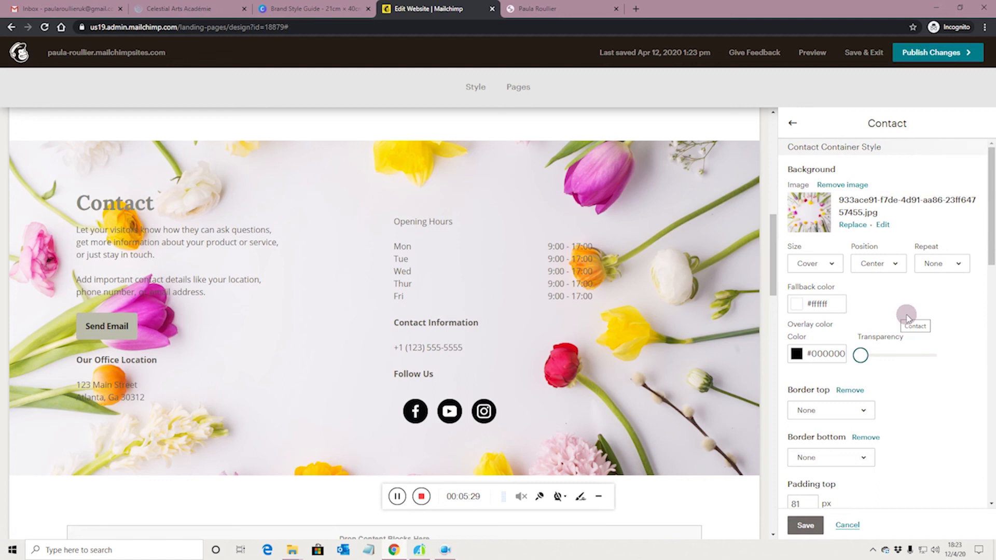
scroll(907, 318, "down", 1)
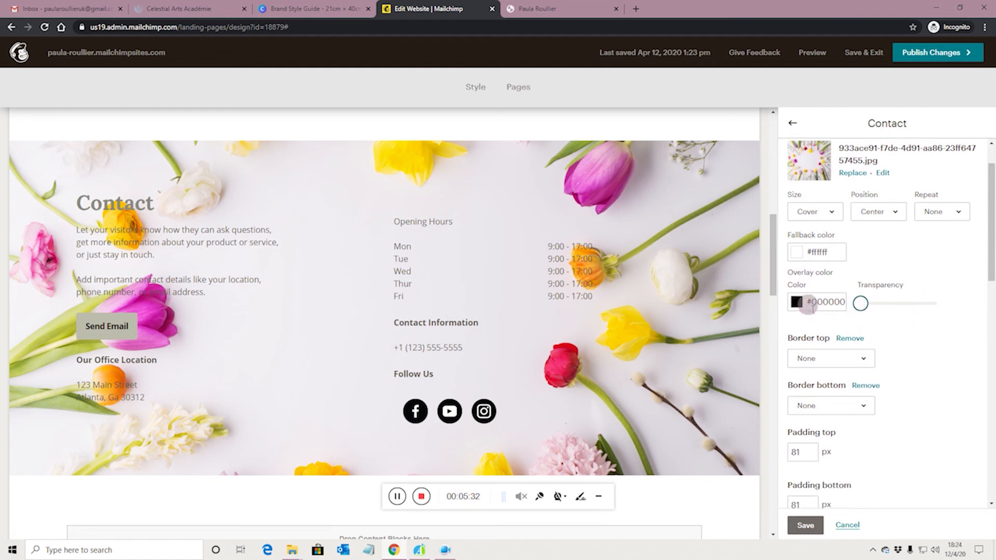
left_click(818, 302)
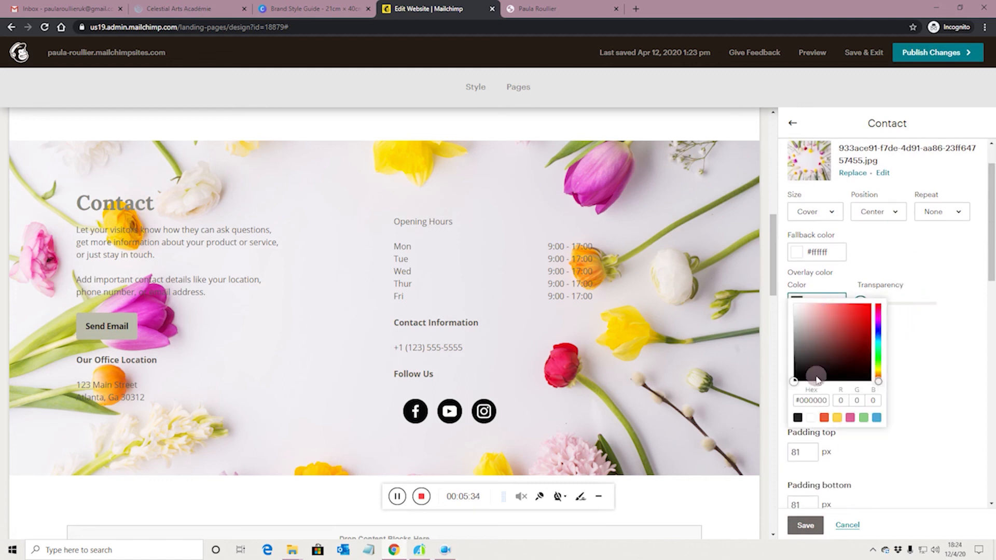
left_click(921, 316)
left_click_drag(867, 306, 912, 306)
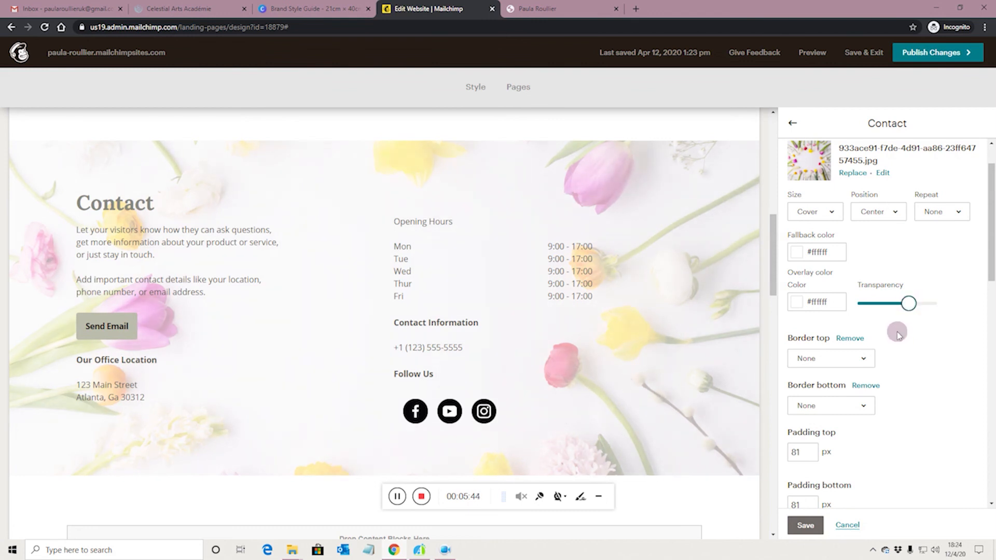
scroll(899, 335, "down", 5)
scroll(899, 330, "up", 2)
scroll(885, 327, "down", 3)
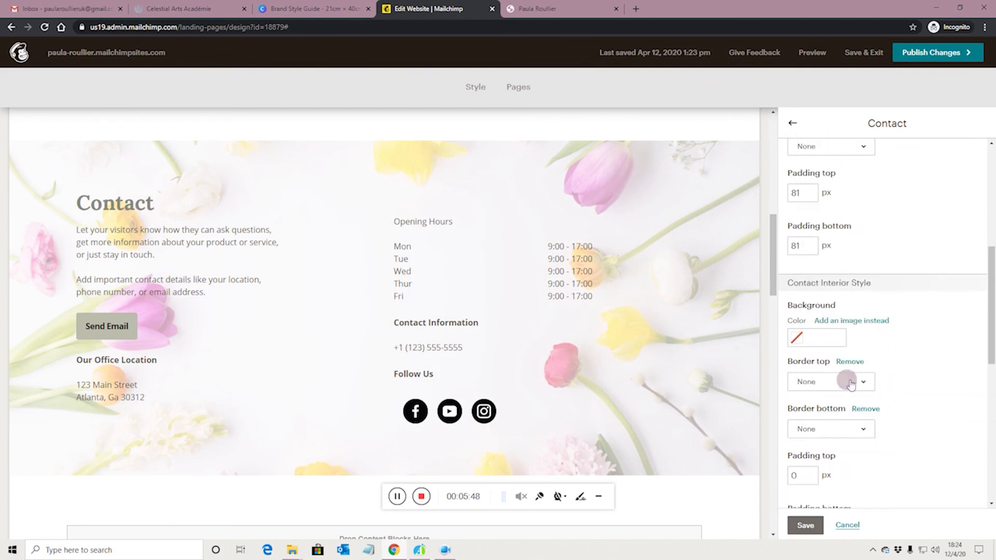
Step: Leave the inner contact area's background as No Color and save the section style
left_click(800, 338)
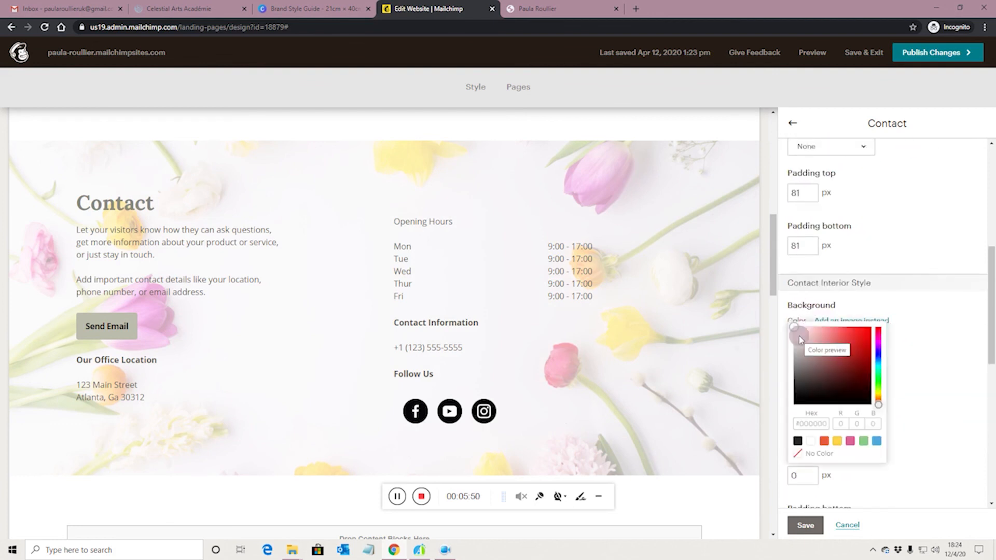
left_click(812, 441)
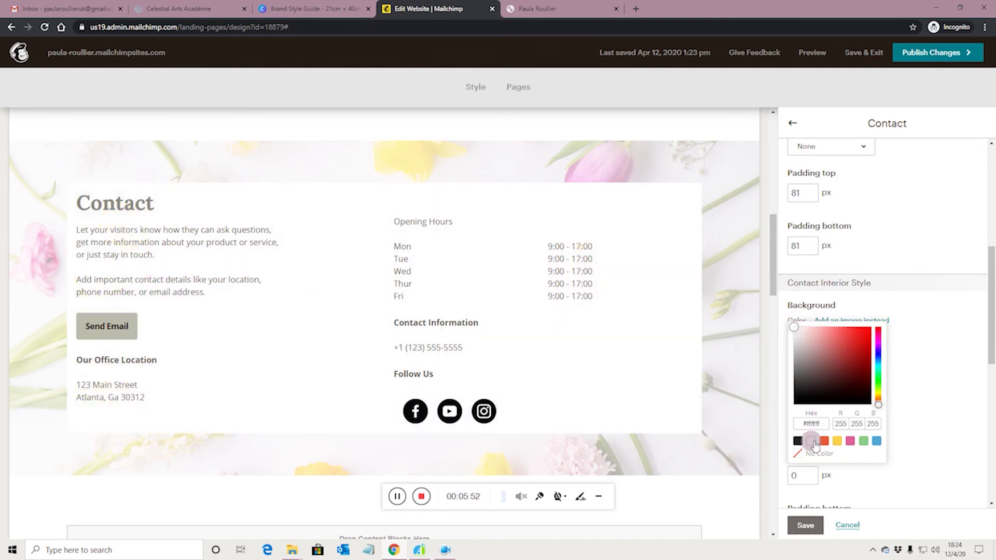
left_click(801, 457)
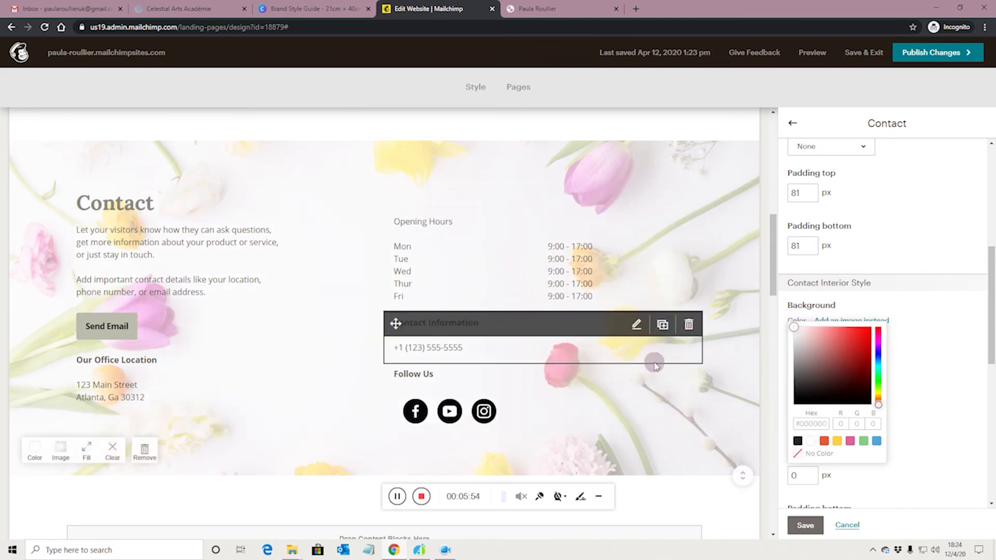
left_click(943, 361)
scroll(930, 366, "down", 4)
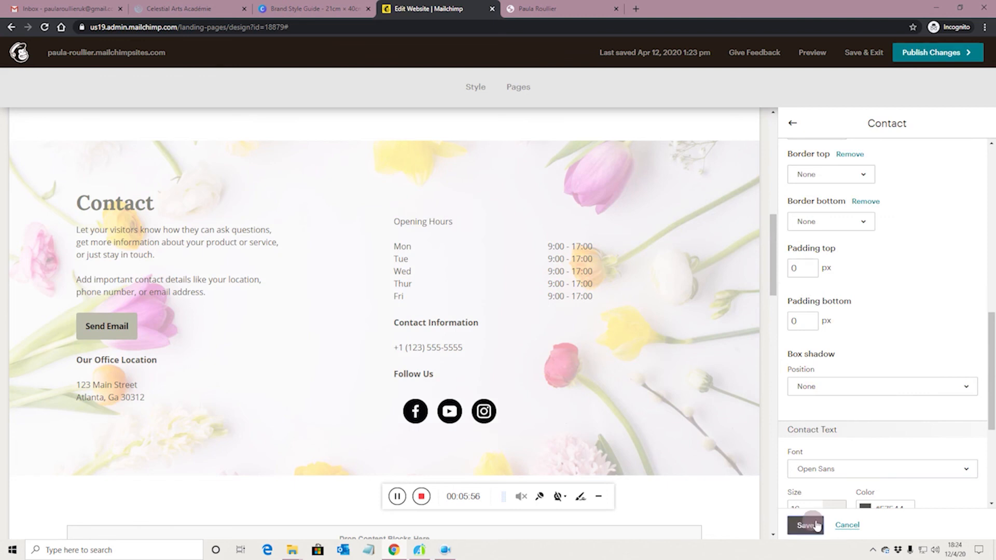
left_click(805, 525)
scroll(644, 405, "down", 3)
scroll(640, 399, "up", 15)
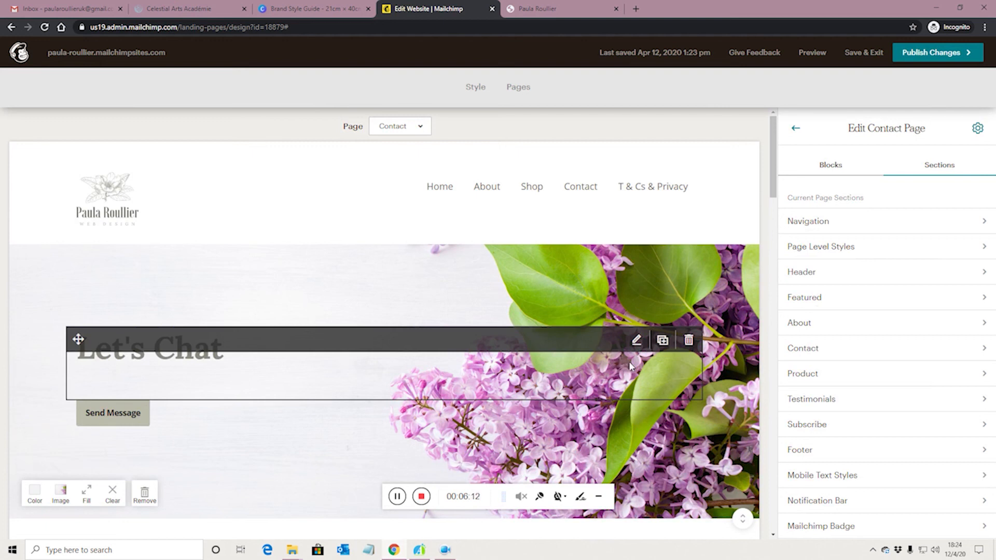
Step: Look over the edited Contact page, then publish the changes
scroll(628, 361, "down", 5)
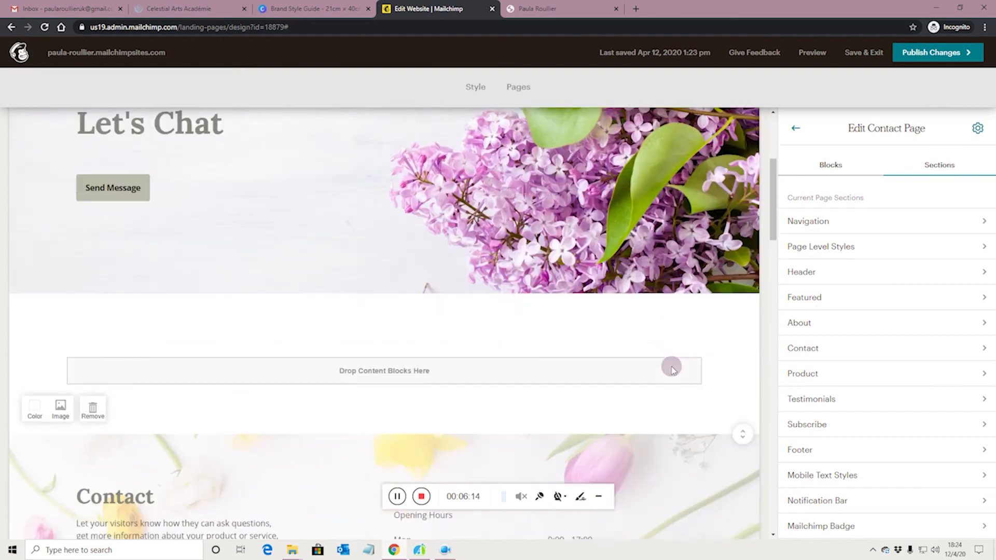
scroll(156, 203, "up", 1)
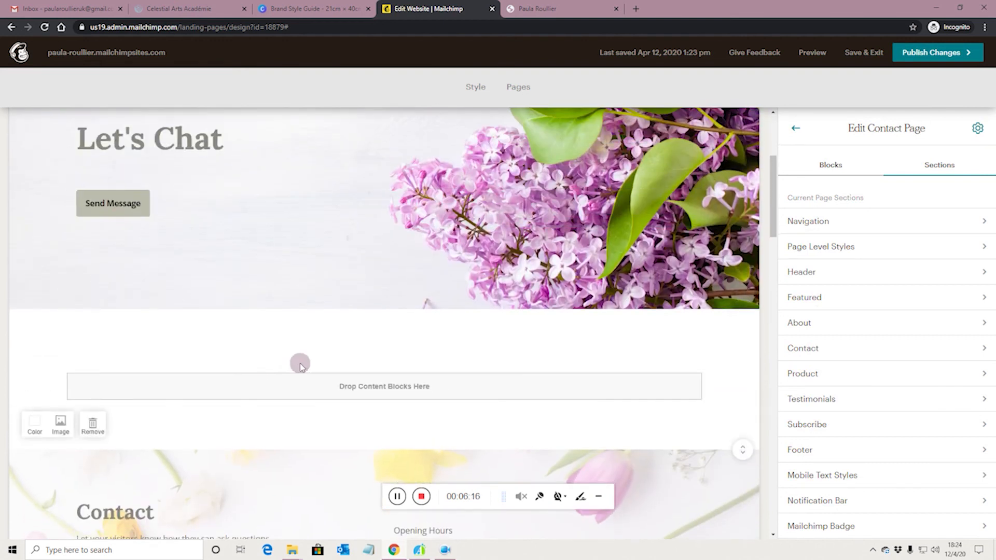
scroll(332, 368, "down", 8)
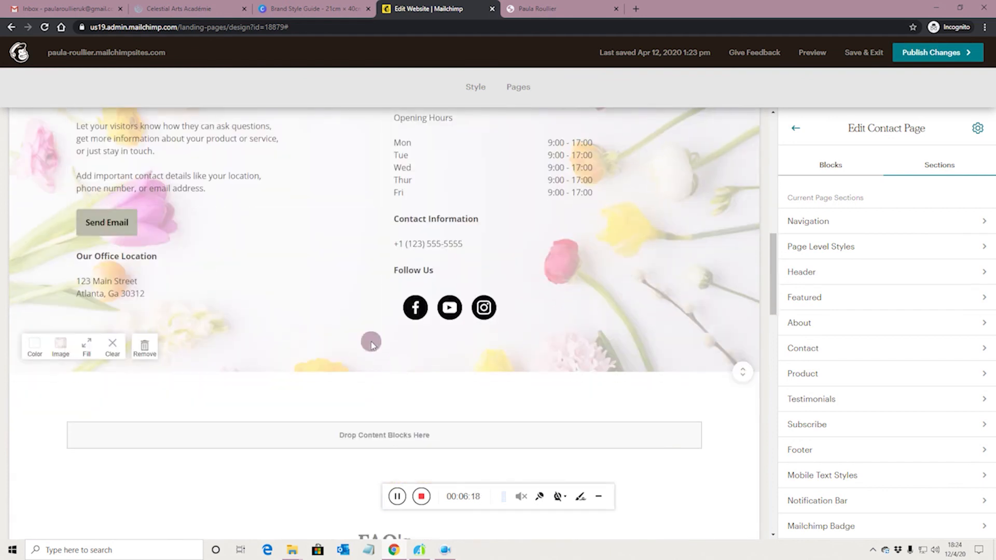
scroll(371, 342, "down", 2)
scroll(371, 342, "down", 4)
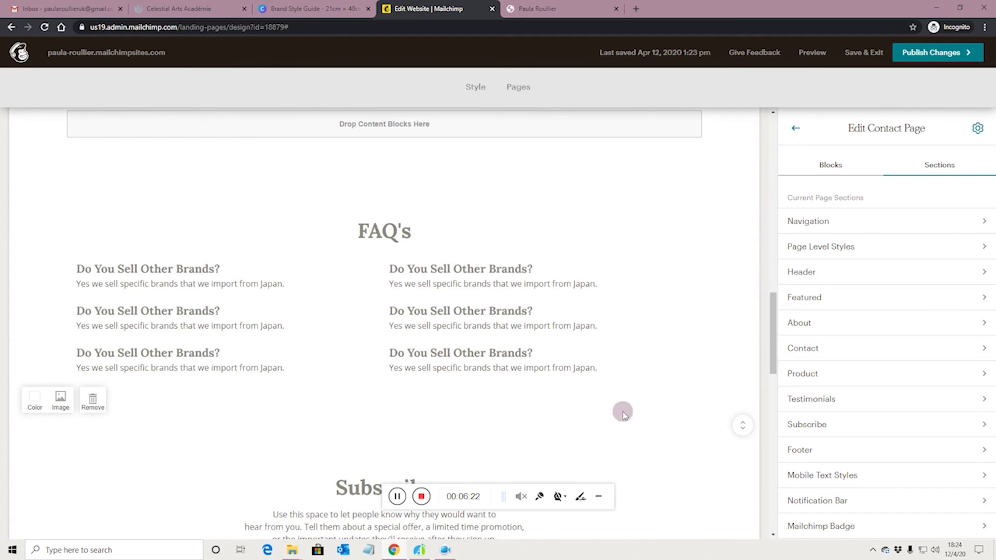
scroll(622, 410, "up", 10)
scroll(696, 364, "up", 1)
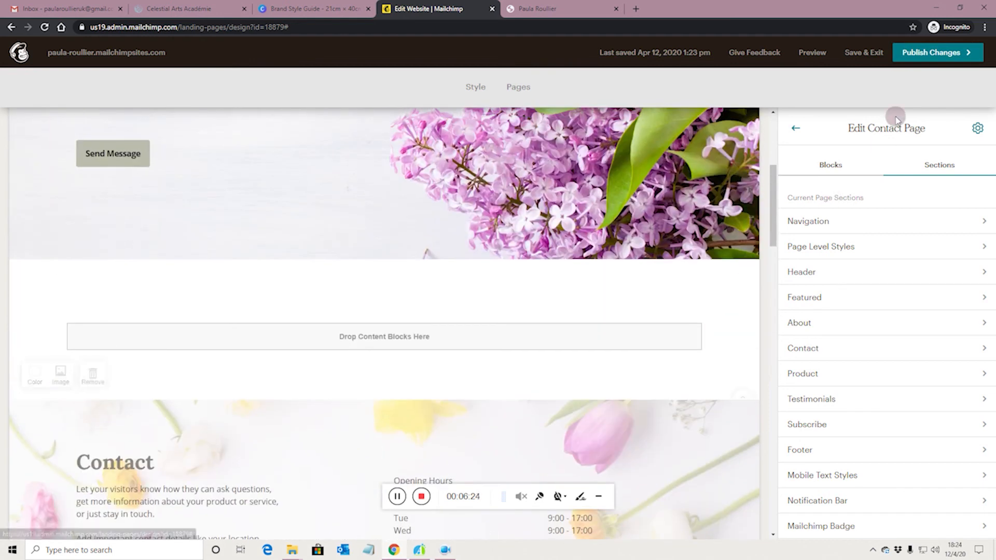
left_click(920, 50)
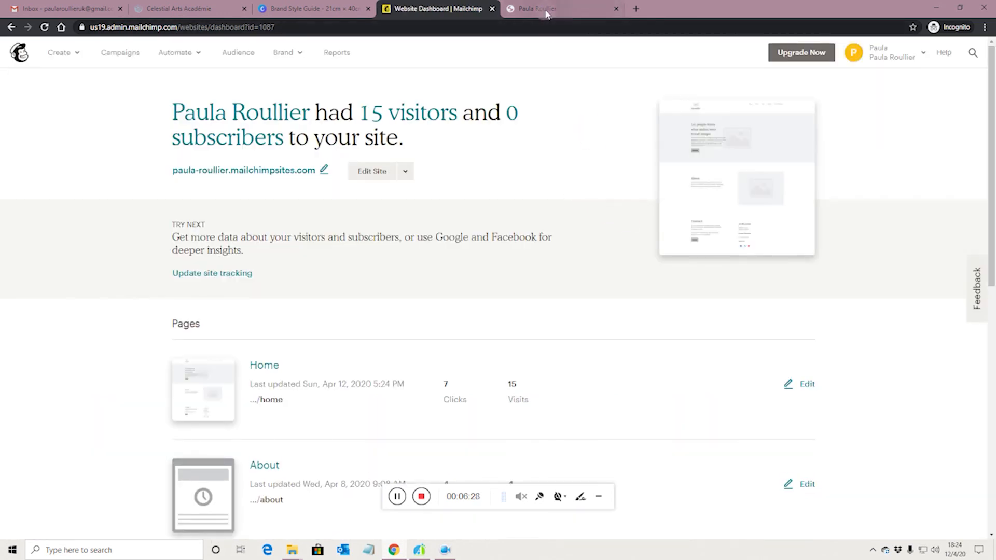
Step: Reload and review the live Contact page, then return to the dashboard's page list
left_click(545, 14)
left_click(44, 33)
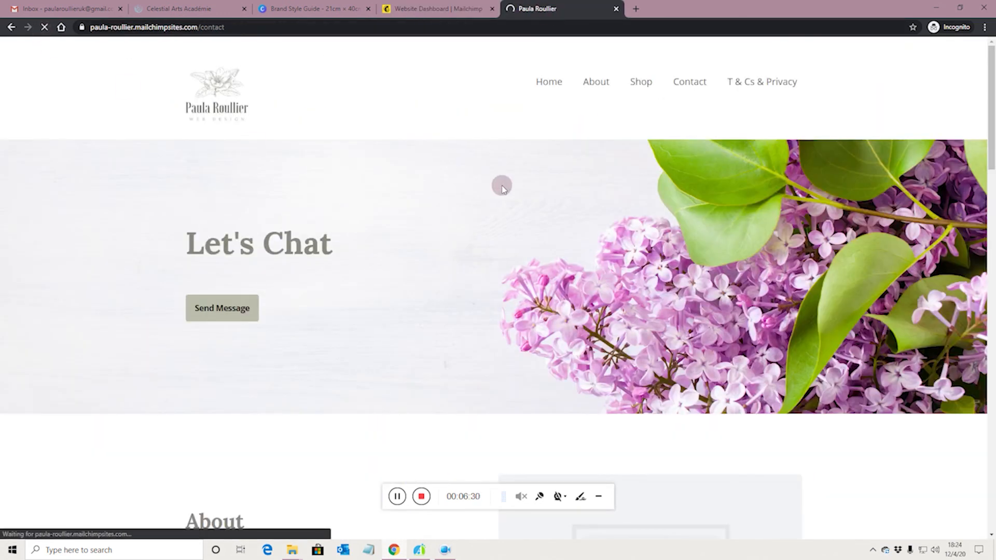
scroll(501, 186, "down", 5)
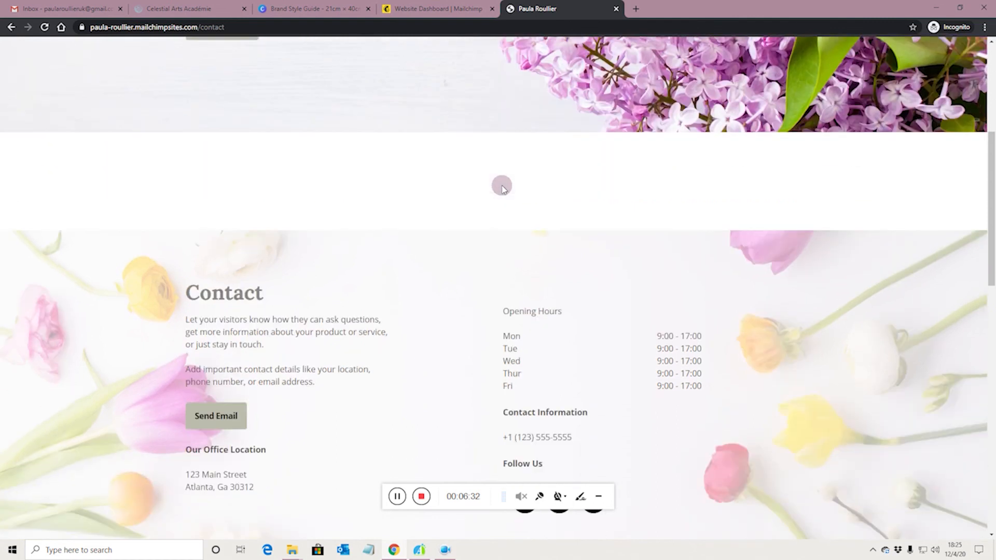
scroll(501, 186, "up", 2)
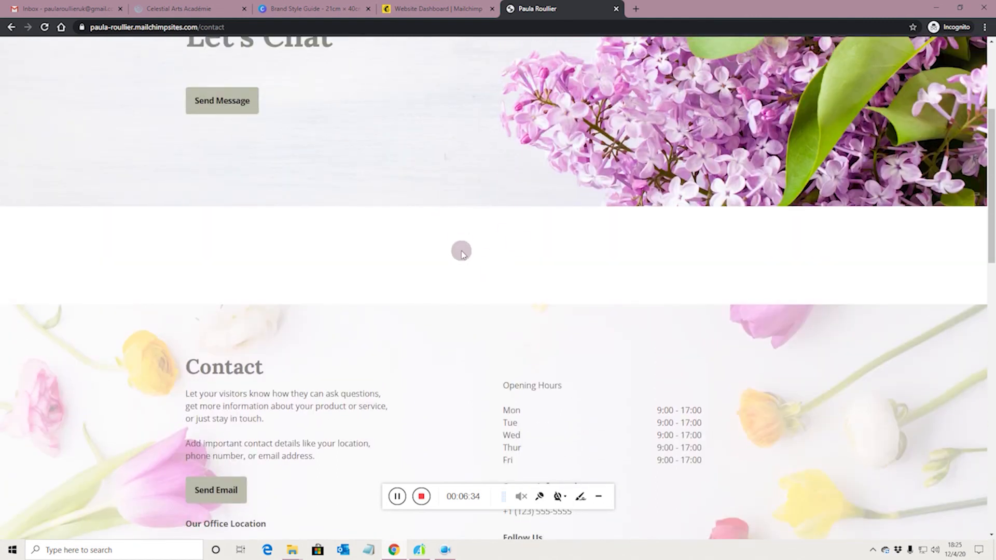
scroll(467, 248, "down", 2)
scroll(472, 245, "down", 5)
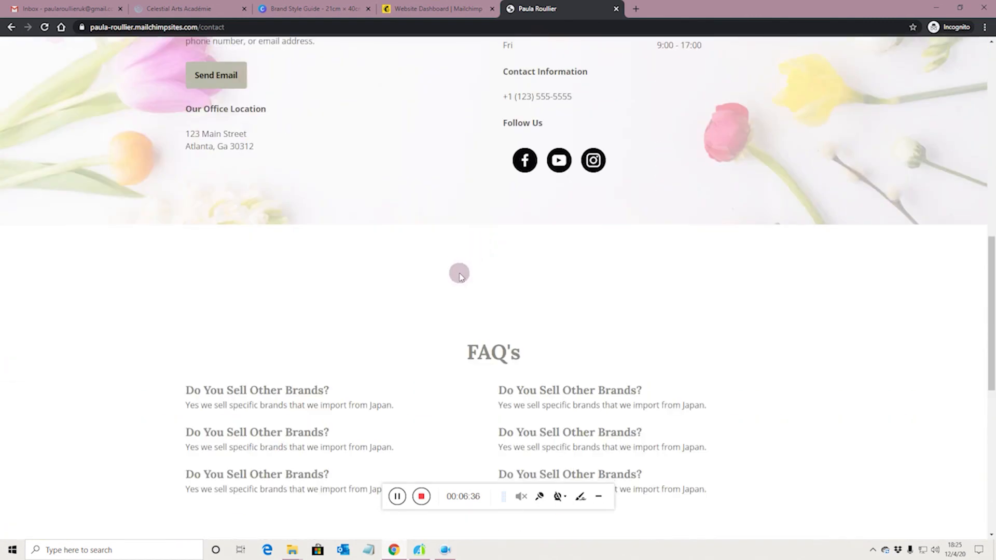
scroll(478, 300, "down", 4)
scroll(477, 299, "down", 5)
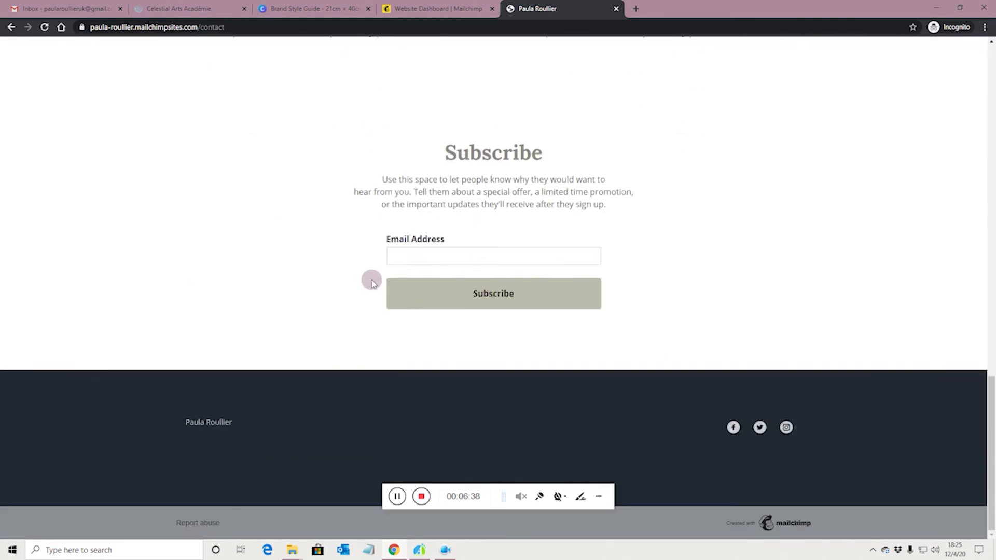
scroll(372, 280, "up", 20)
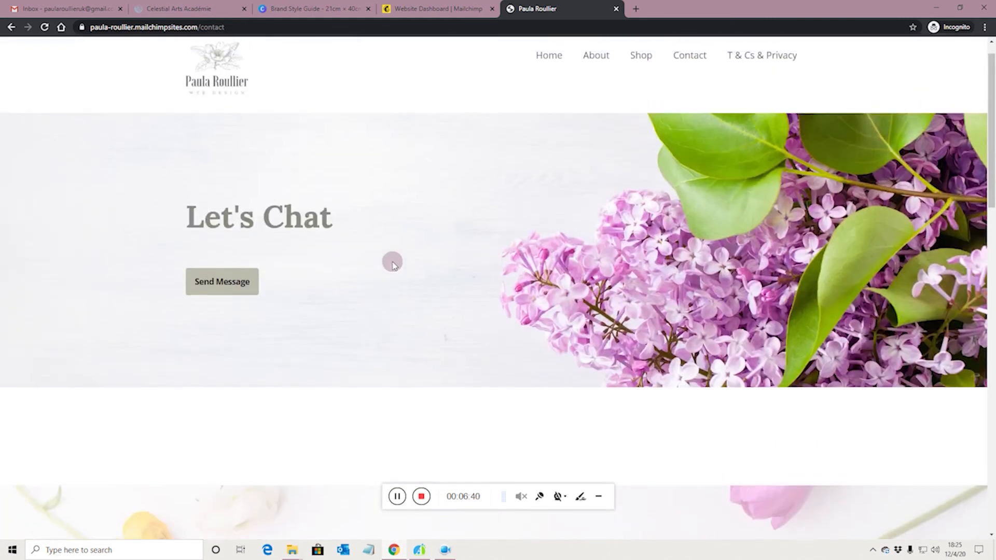
left_click(433, 11)
scroll(597, 302, "down", 8)
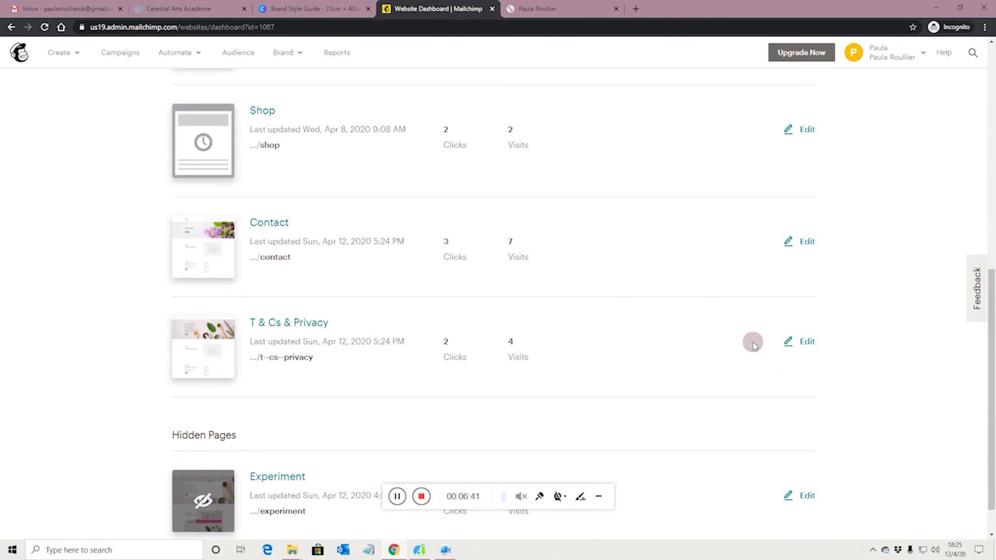
Step: Edit the Contact page and remove the empty About section
left_click(795, 245)
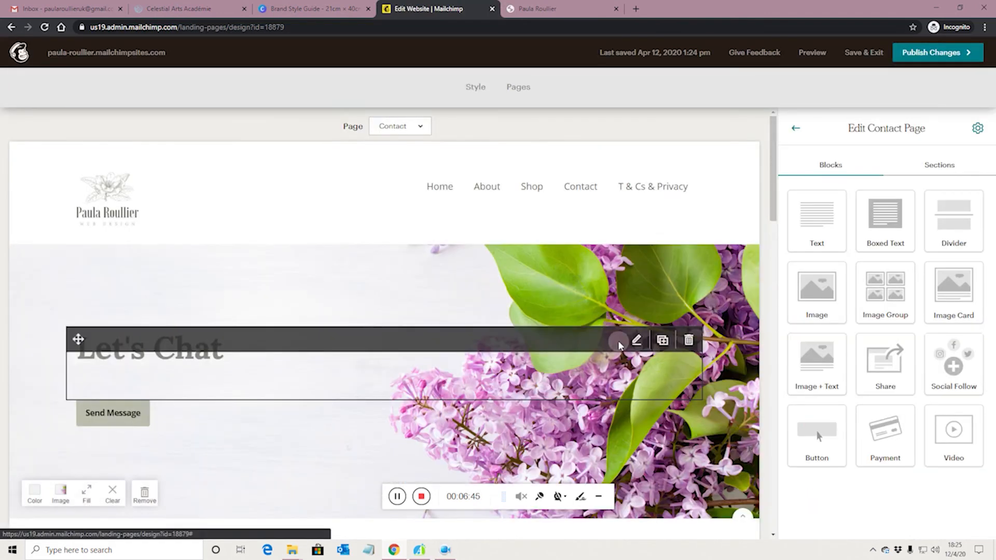
scroll(618, 342, "down", 3)
scroll(619, 344, "down", 4)
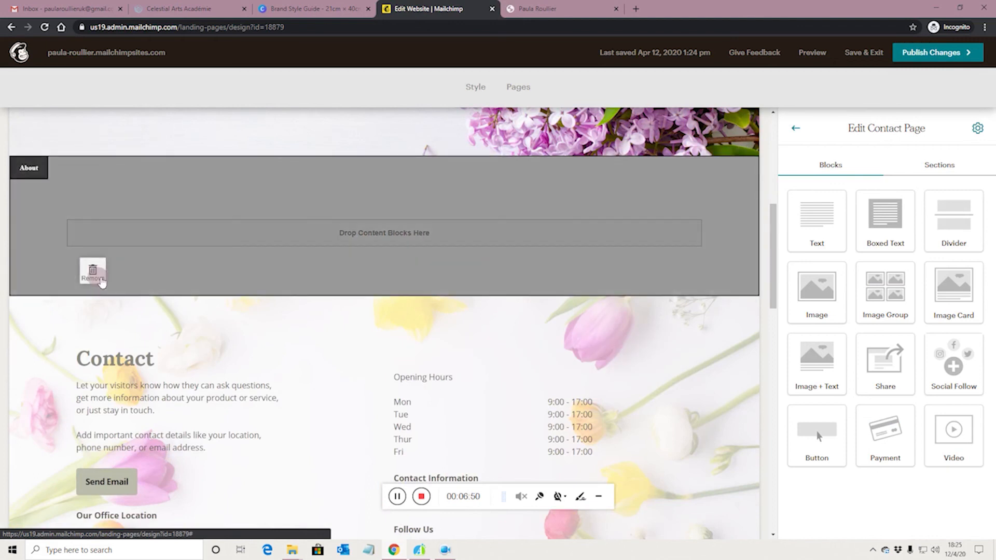
left_click(93, 272)
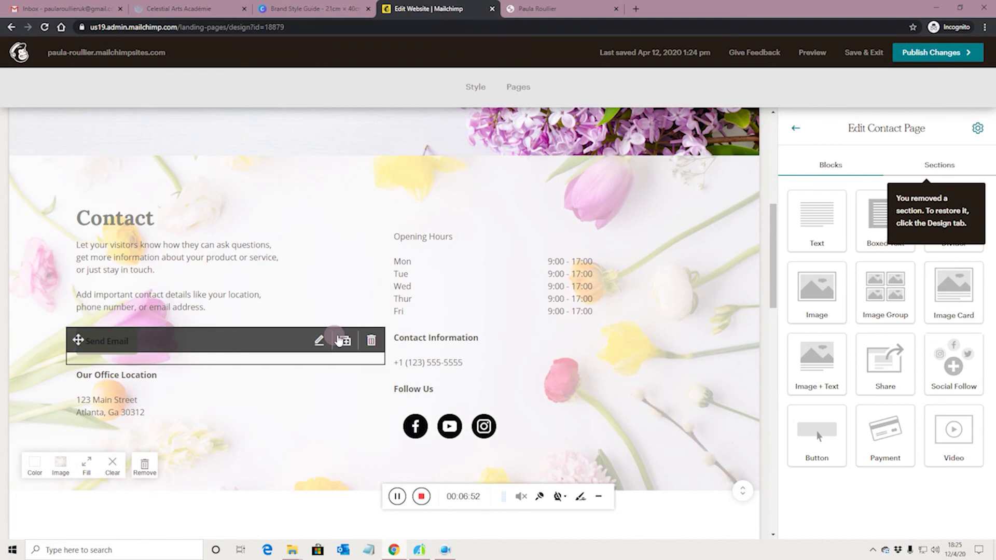
scroll(335, 312, "down", 8)
scroll(333, 296, "up", 4)
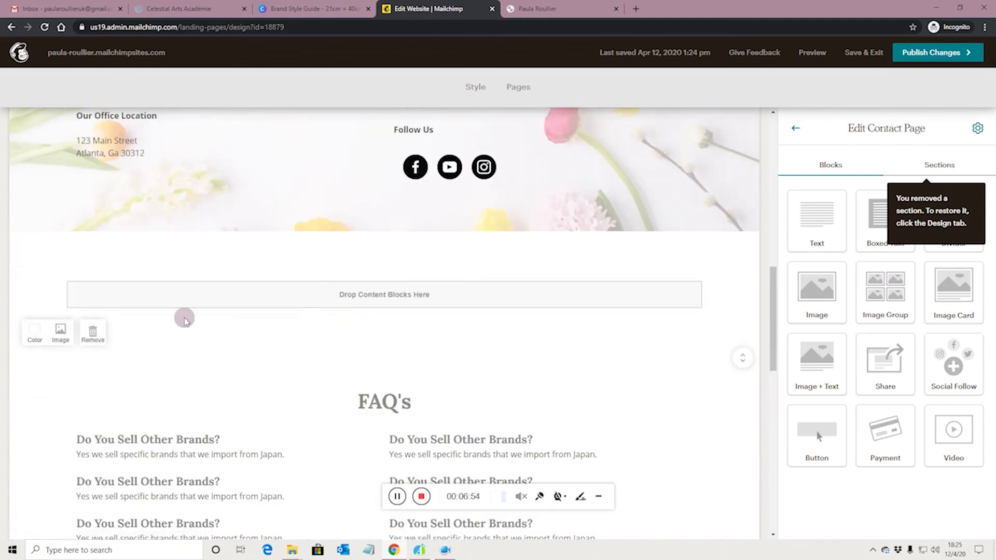
Step: Remove the empty section above FAQ's and publish the changes
left_click(94, 332)
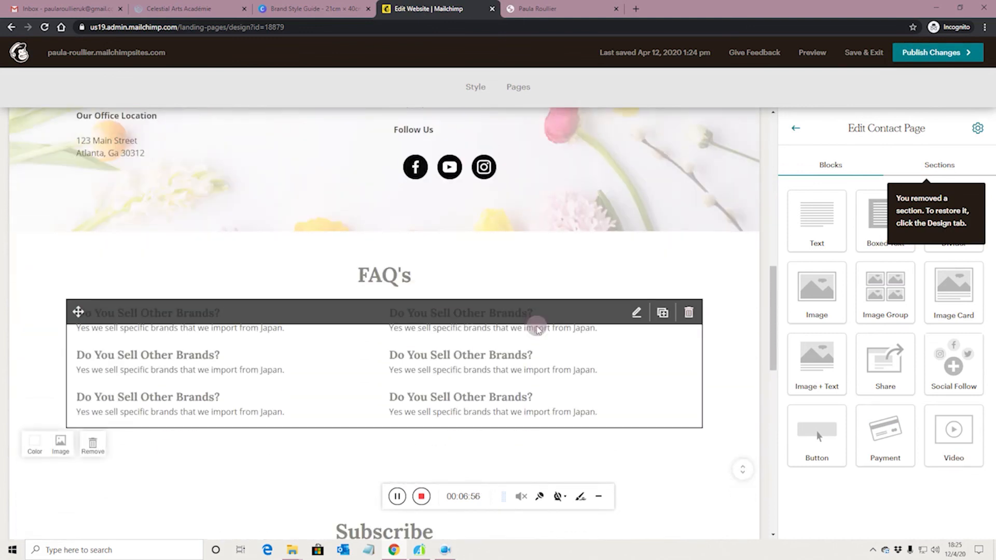
scroll(536, 329, "down", 4)
scroll(630, 343, "up", 10)
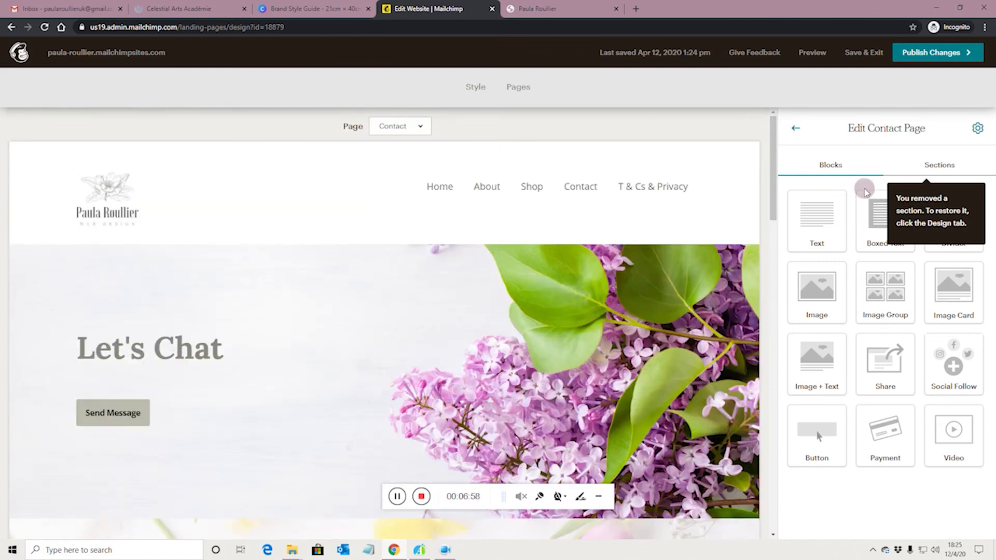
left_click(914, 61)
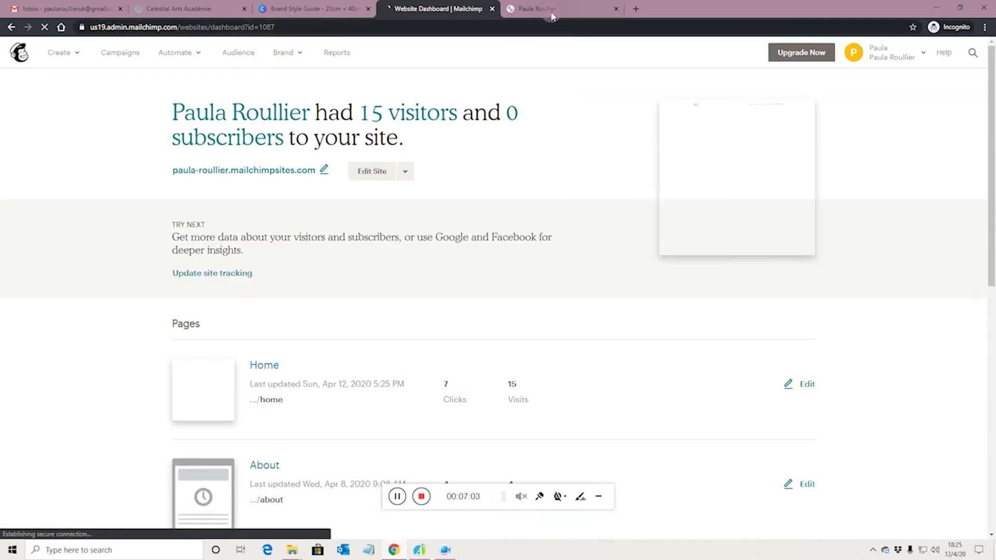
Step: Reload the live website's Contact page and check that Contact sits beneath Let's Chat, with FAQ's right after and no gaps
left_click(544, 9)
left_click(45, 27)
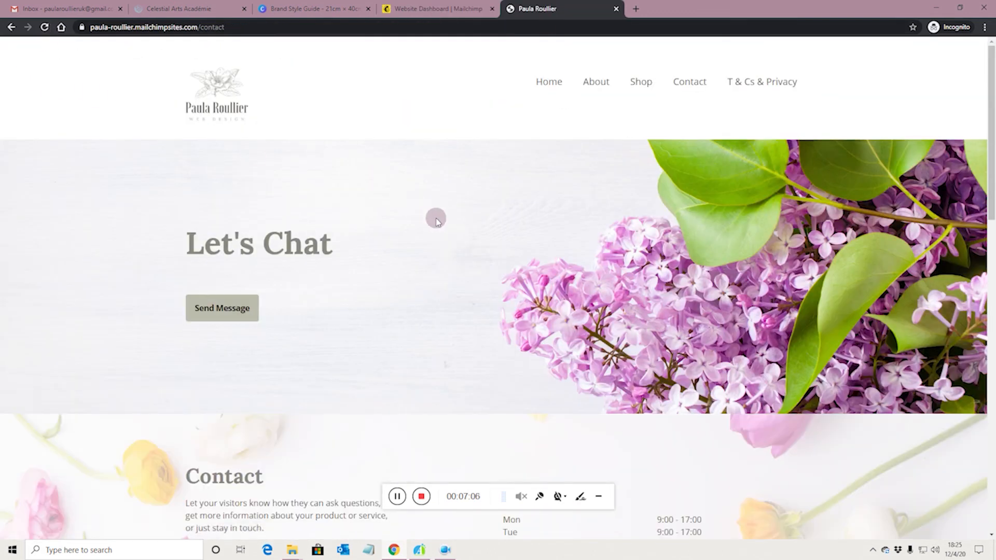
scroll(436, 220, "down", 12)
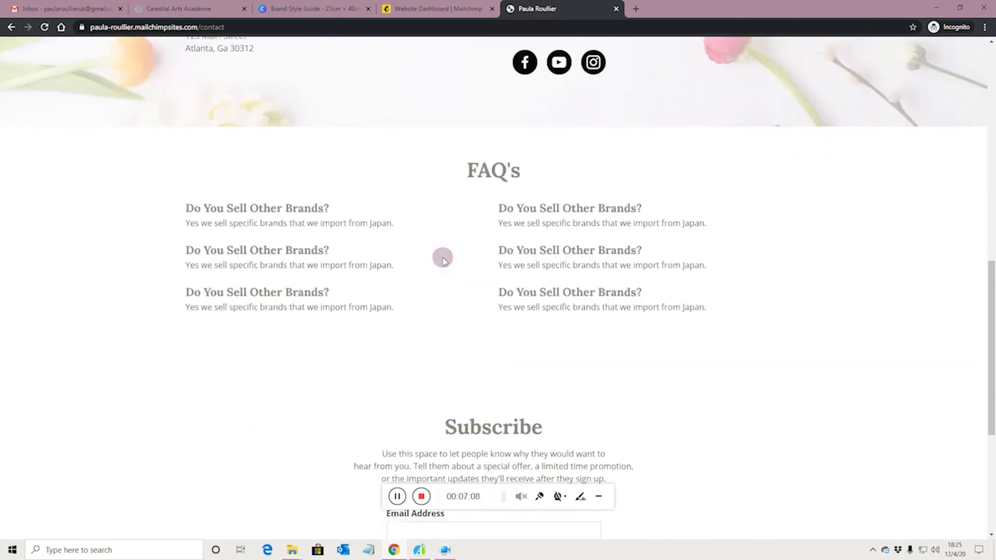
scroll(443, 260, "down", 5)
scroll(397, 280, "up", 6)
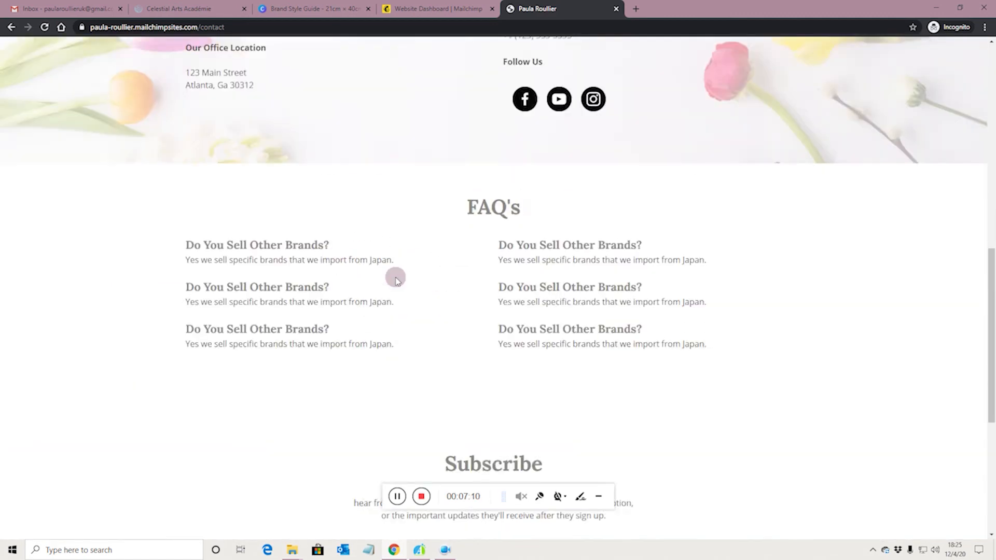
scroll(440, 280, "up", 12)
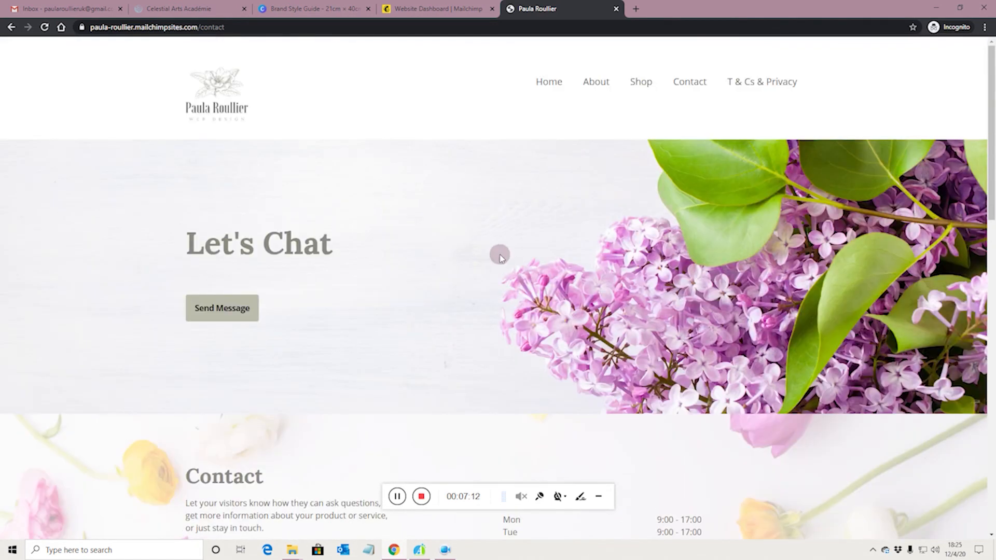
scroll(499, 255, "down", 5)
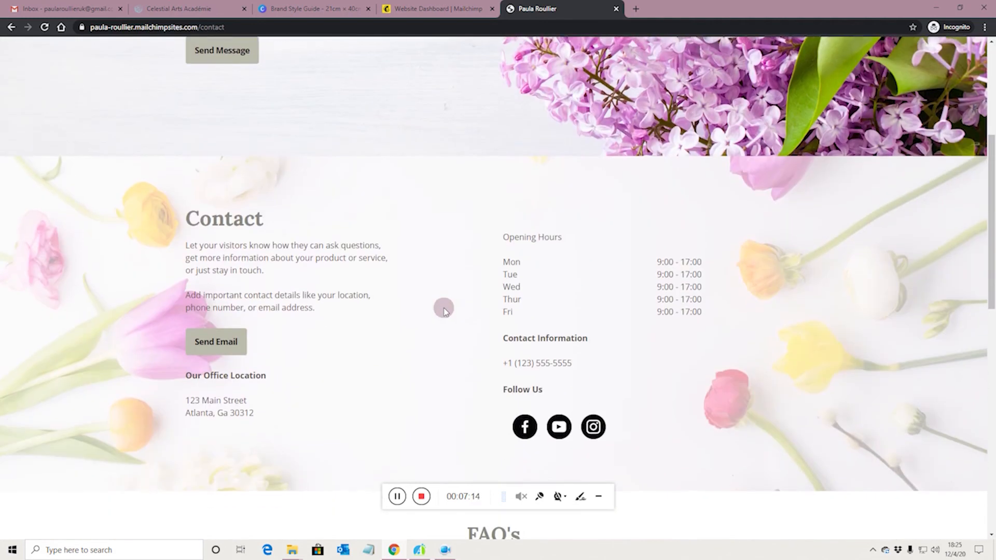
scroll(444, 310, "down", 3)
scroll(444, 310, "up", 8)
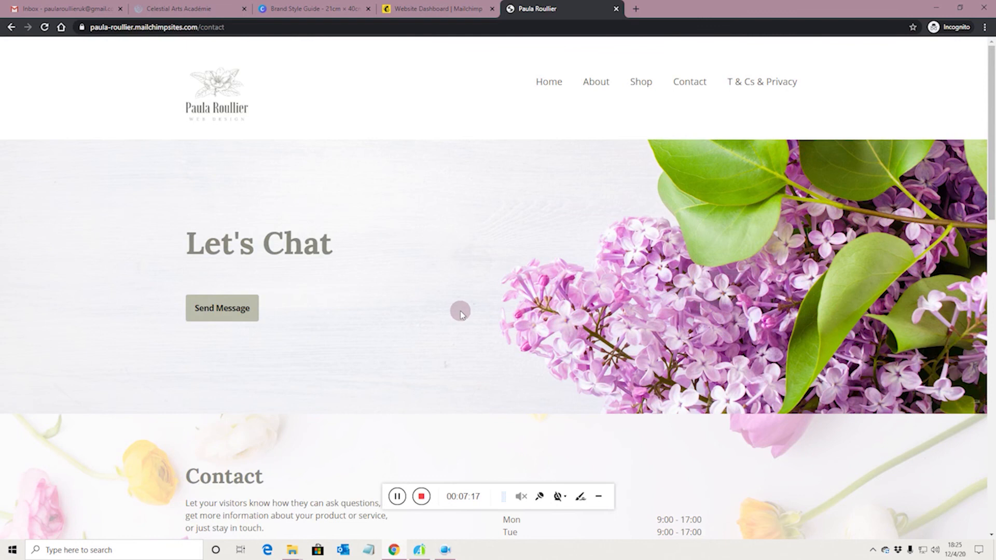
scroll(460, 311, "down", 5)
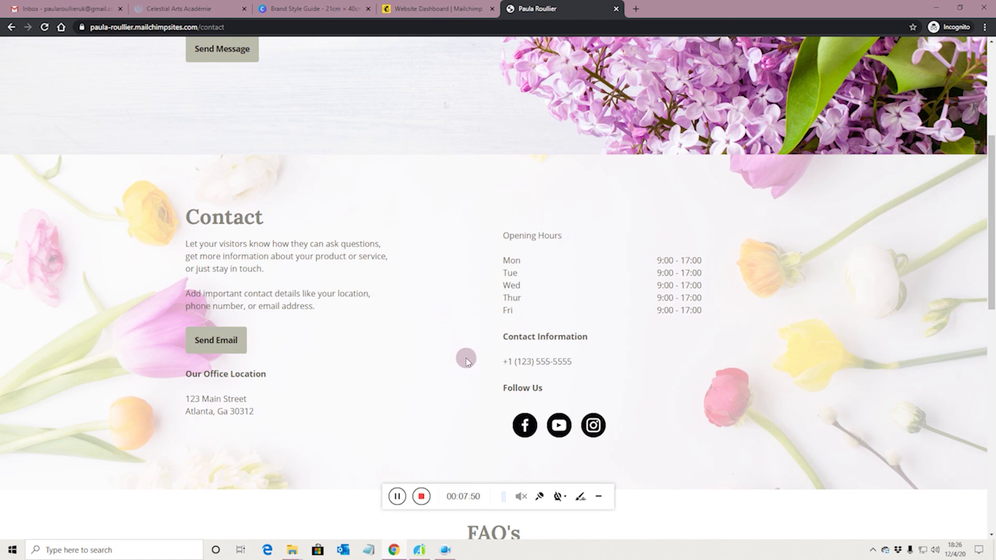
left_click(421, 496)
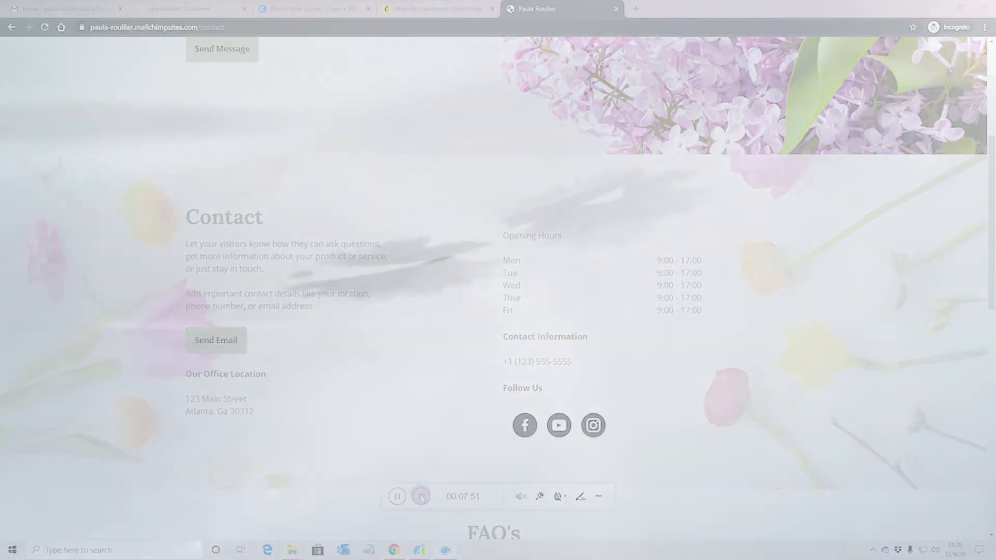